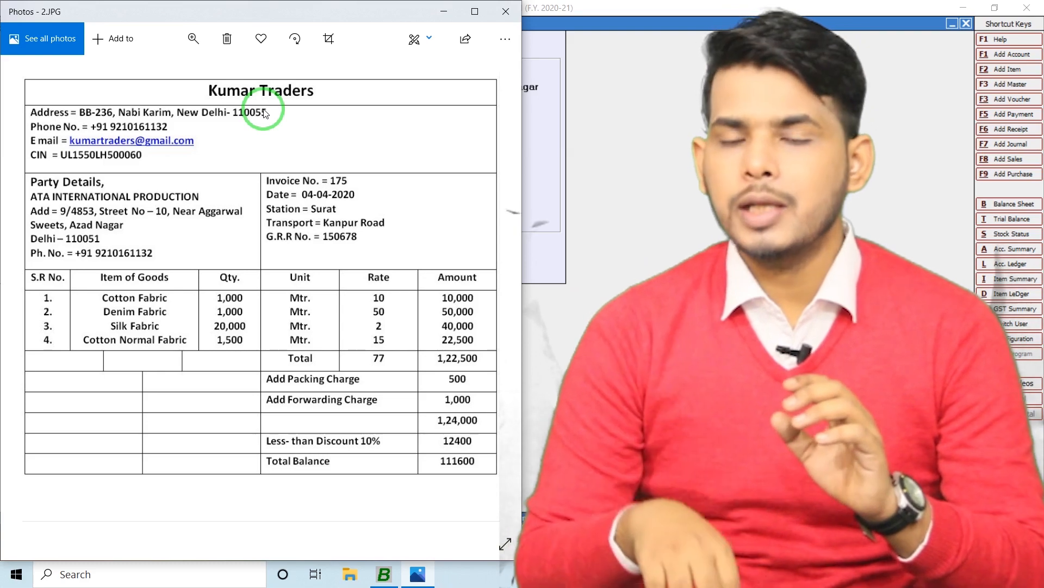
Compare the Kumar Traders purchase invoice with the ATA International Production sales invoice among the sample bill images.
key(Right)
key(Right)
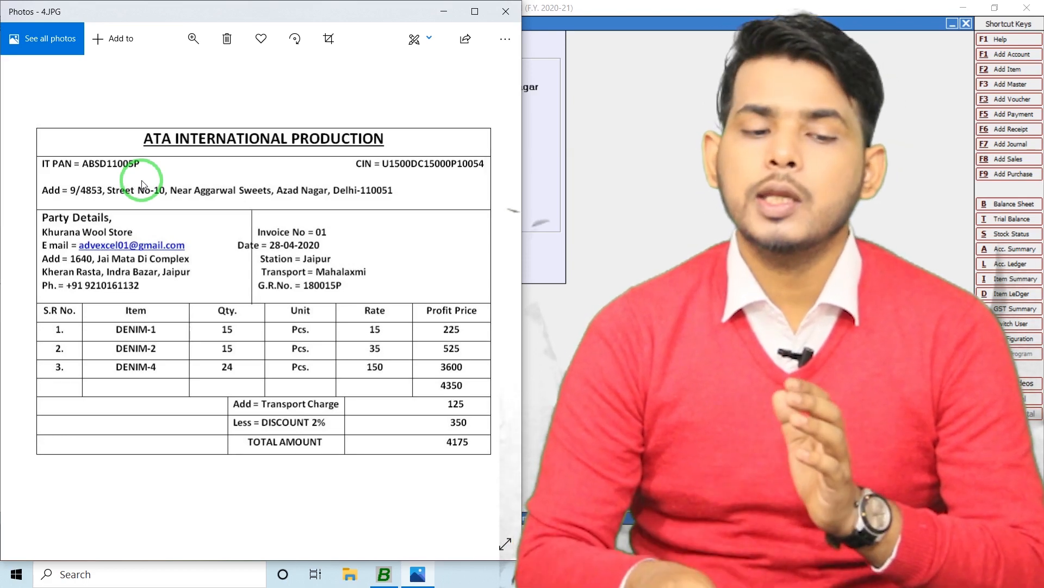
key(Left)
key(Left)
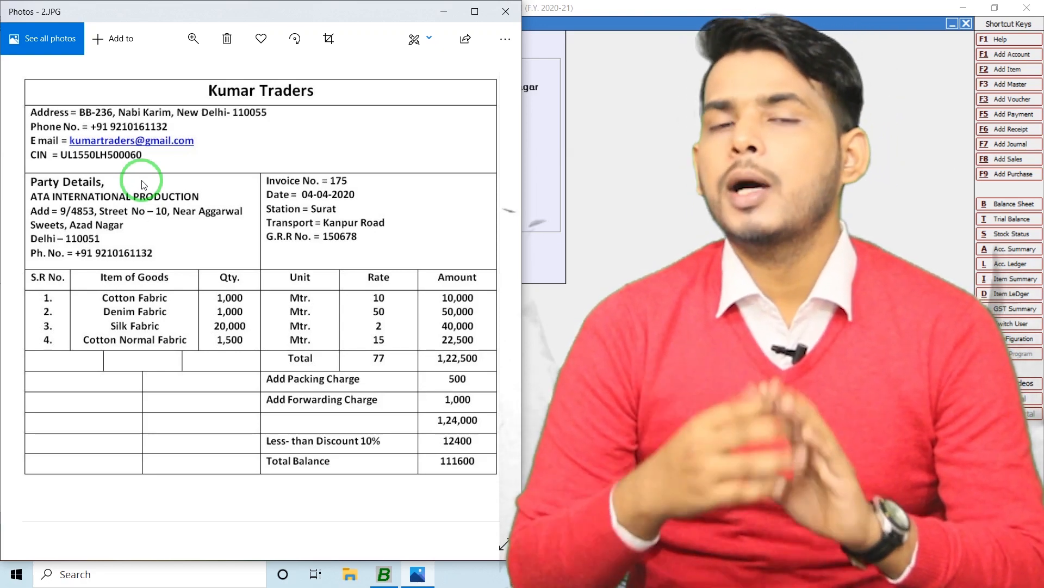
Switch to Busy, leave the company details form, and open a new purchase voucher.
click(657, 160)
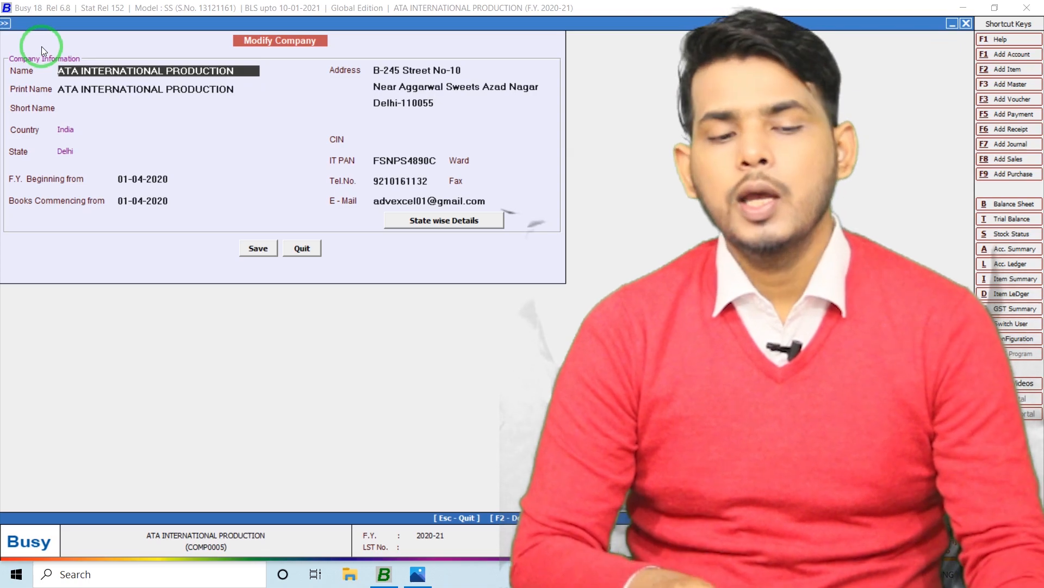
key(Escape)
key(Return)
key(Right)
key(Right)
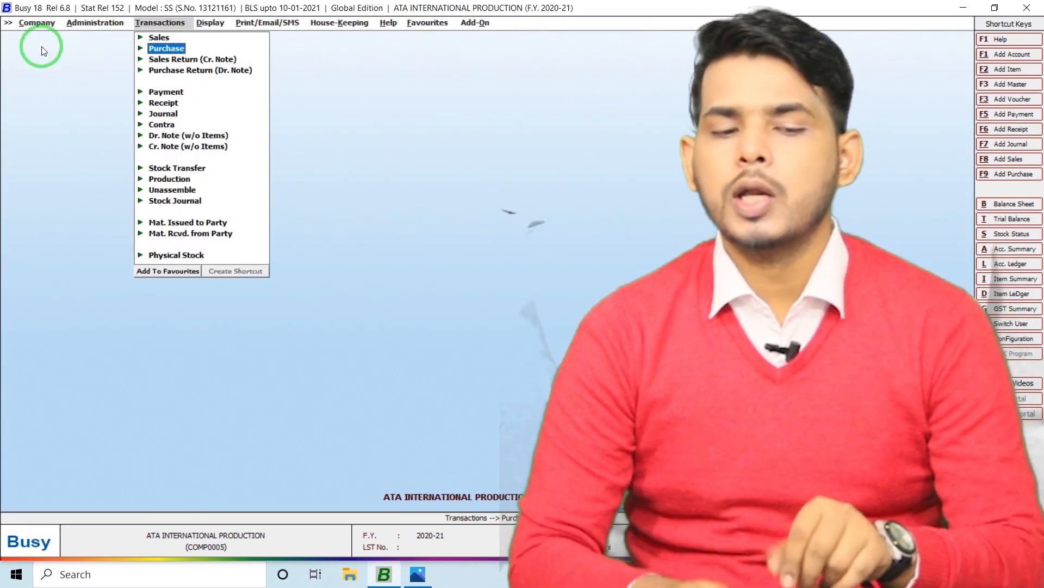
key(Return)
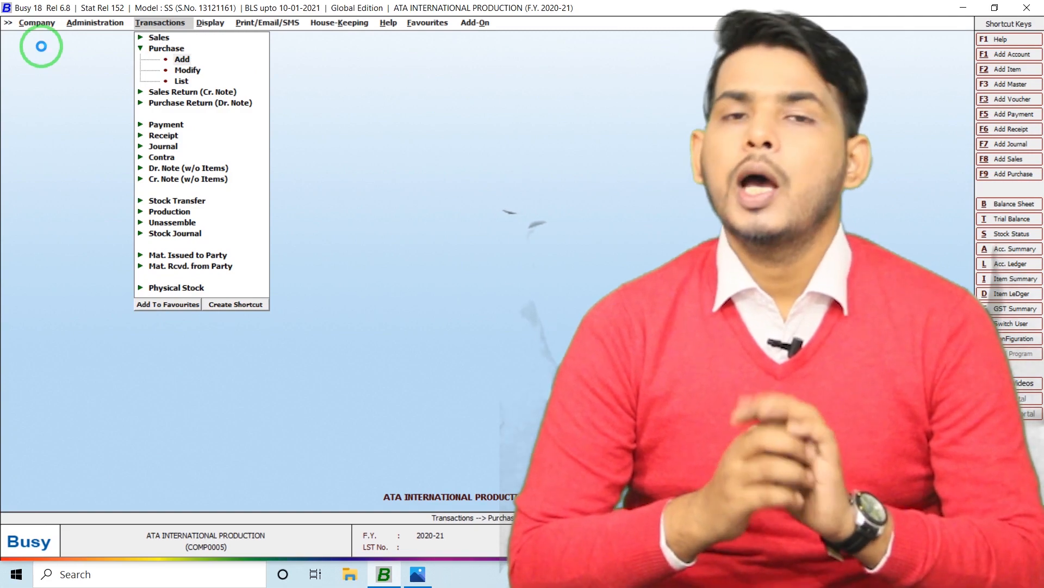
key(Return)
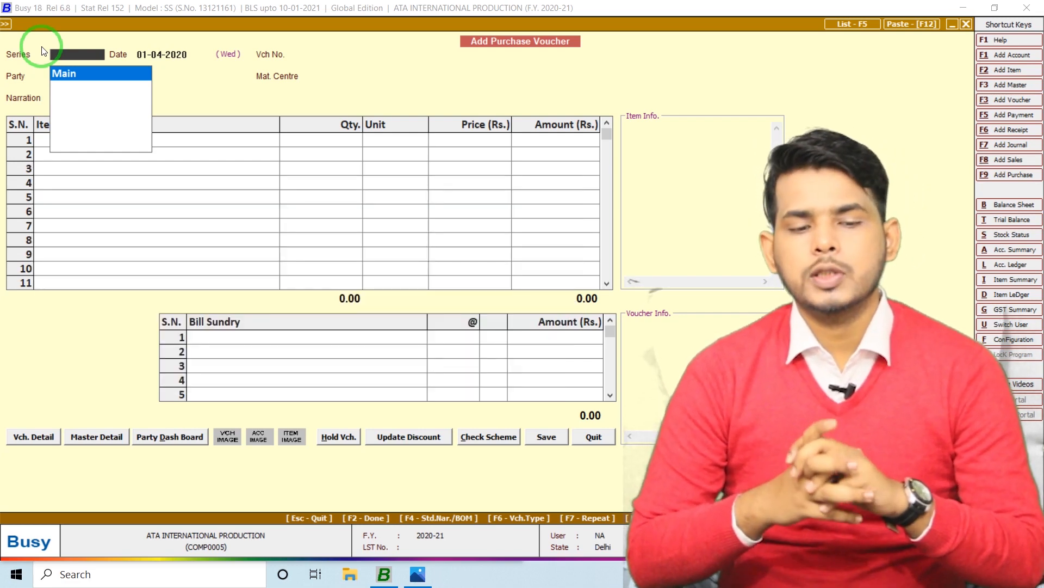
Fill in the purchase voucher header with series Main, date 04-04-2020 and voucher number 175, using the supplier's invoice.
key(Return)
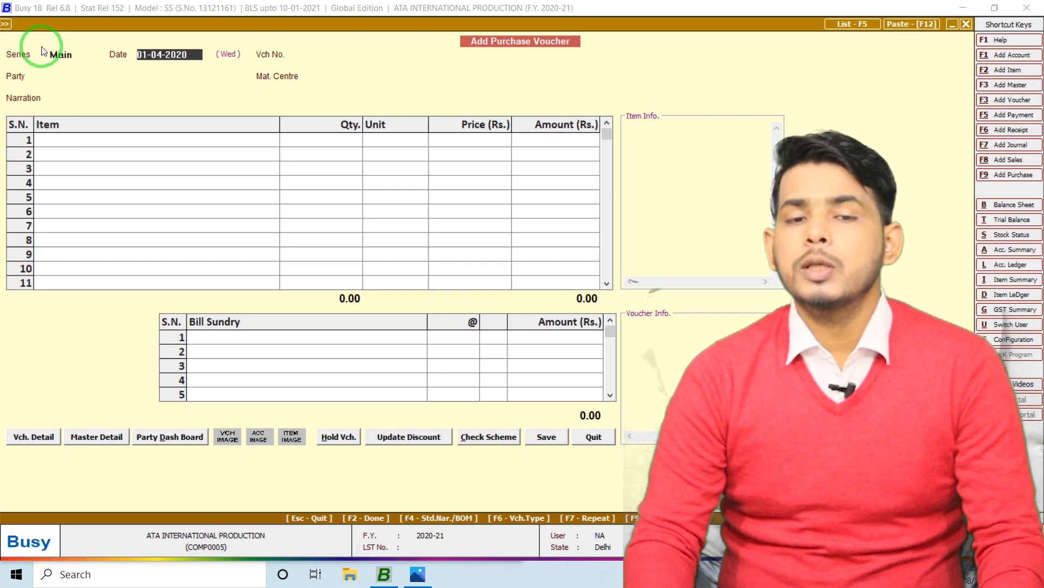
key(alt+Tab)
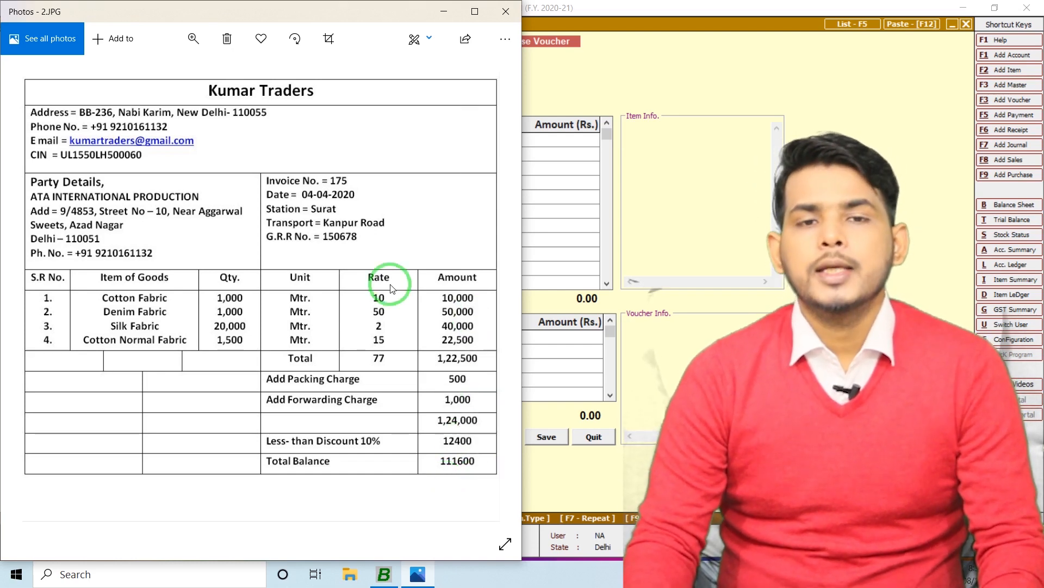
key(alt+Tab)
key(Return)
text(175)
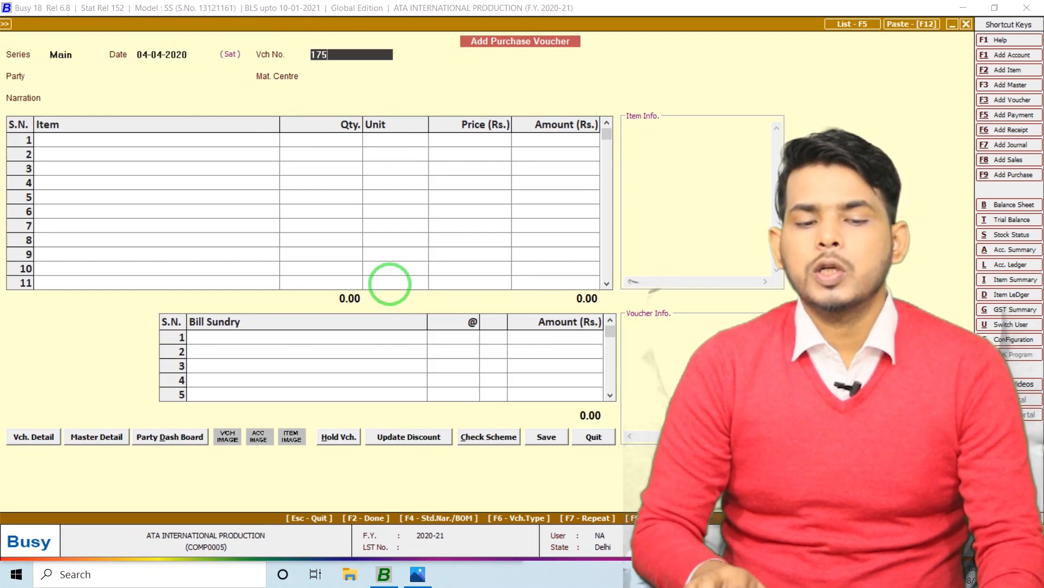
key(Return)
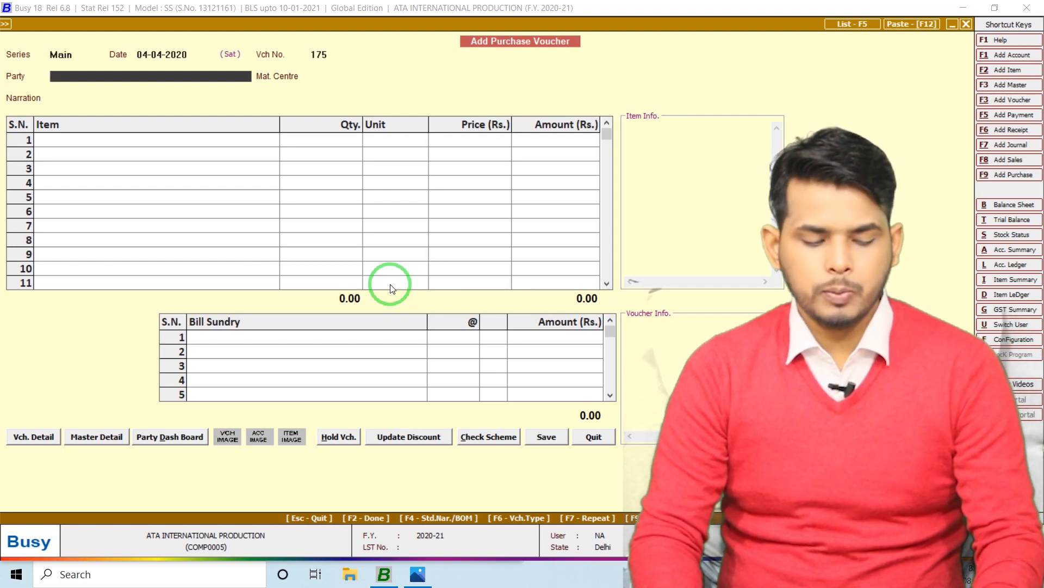
Start a new party account named Kumar Traders under the Sundry Creditors group.
key(F3)
text(kumar traders)
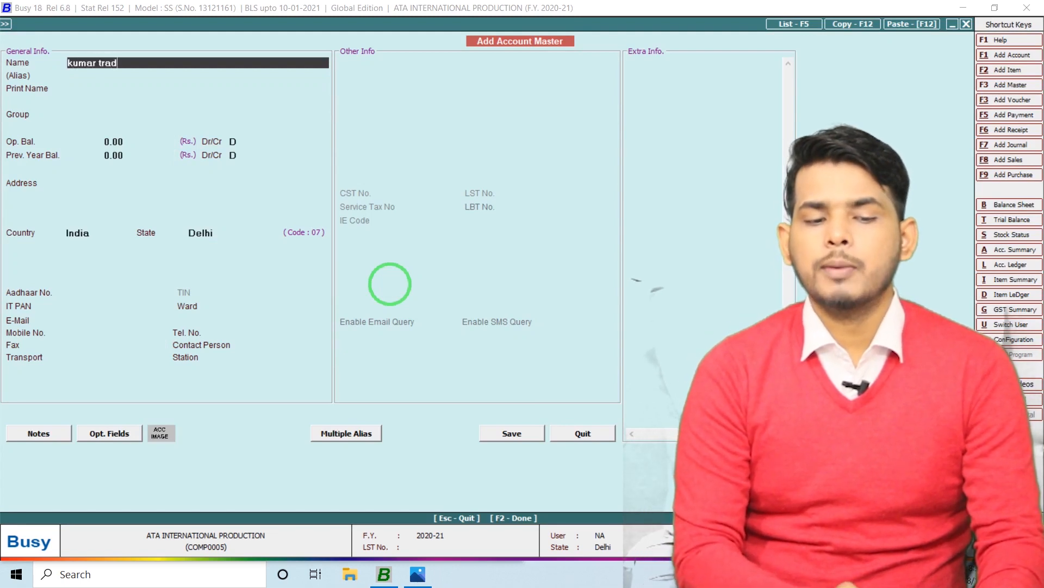
key(Return)
key(Return)
text(sun)
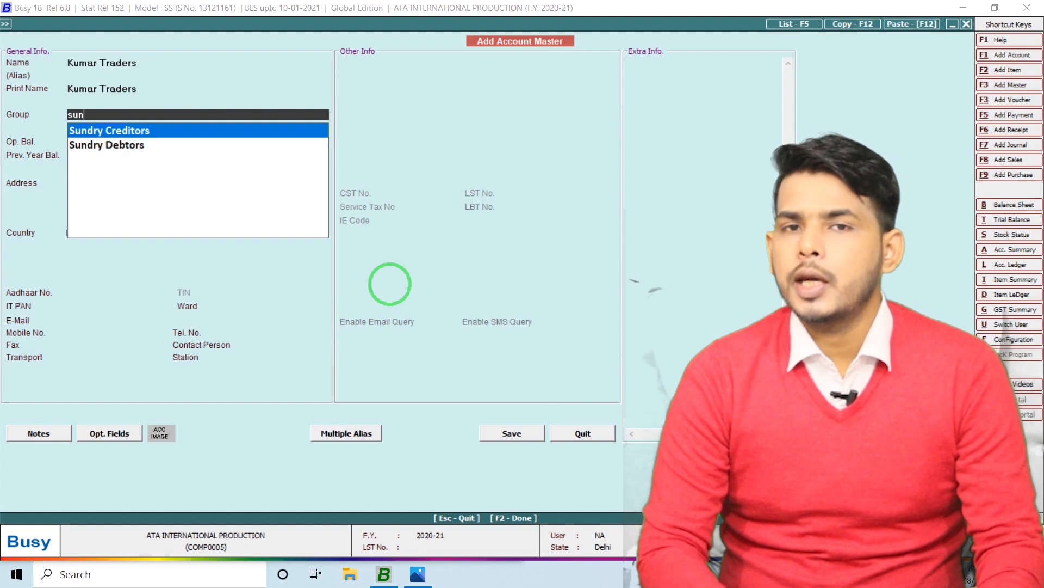
key(Return)
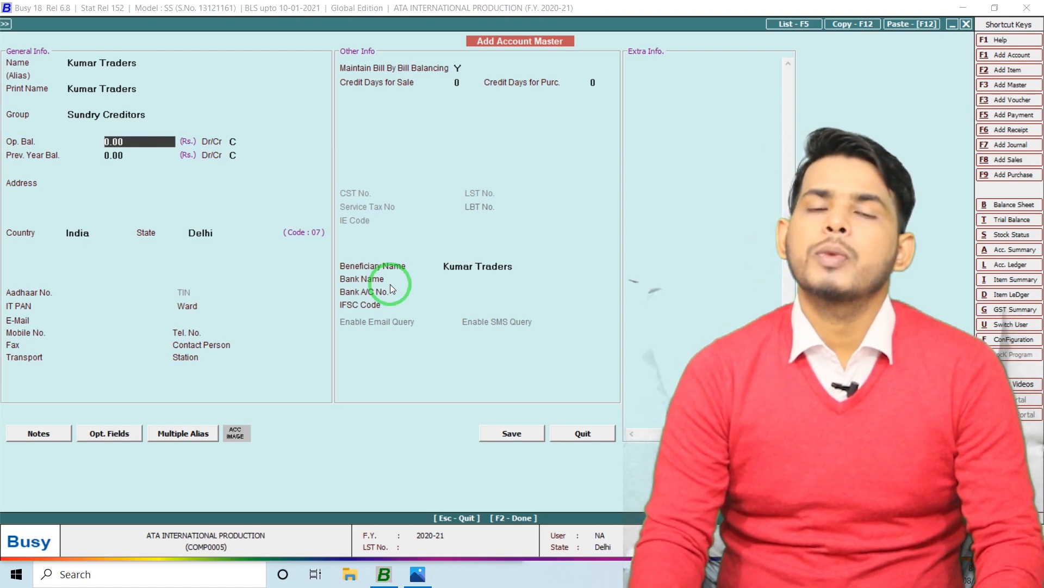
Enter the supplier's address, IT PAN, e-mail and mobile number, and set bill-by-bill balancing to N.
key(Return)
key(Return)
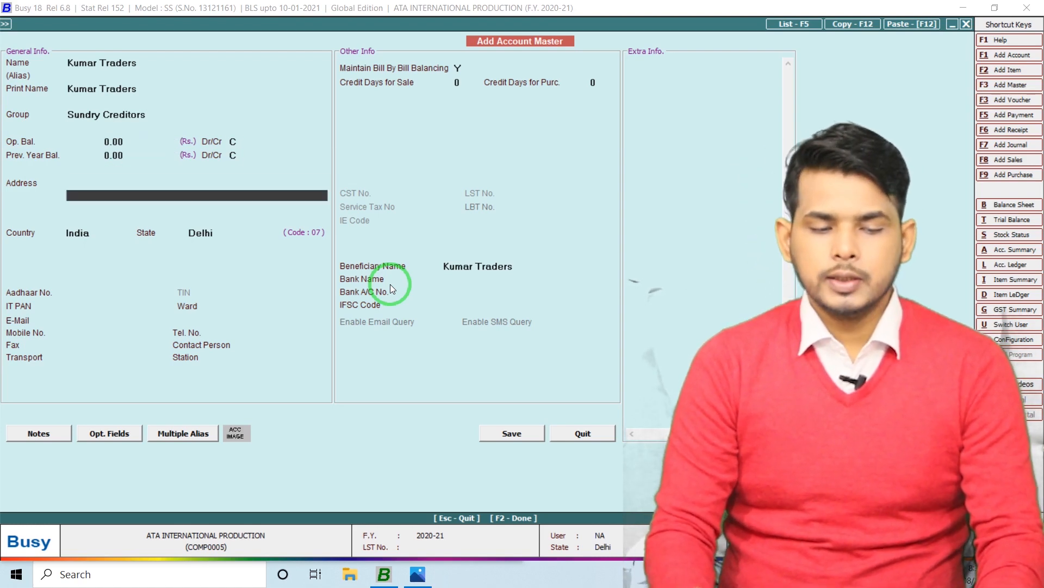
text(bb-235 s)
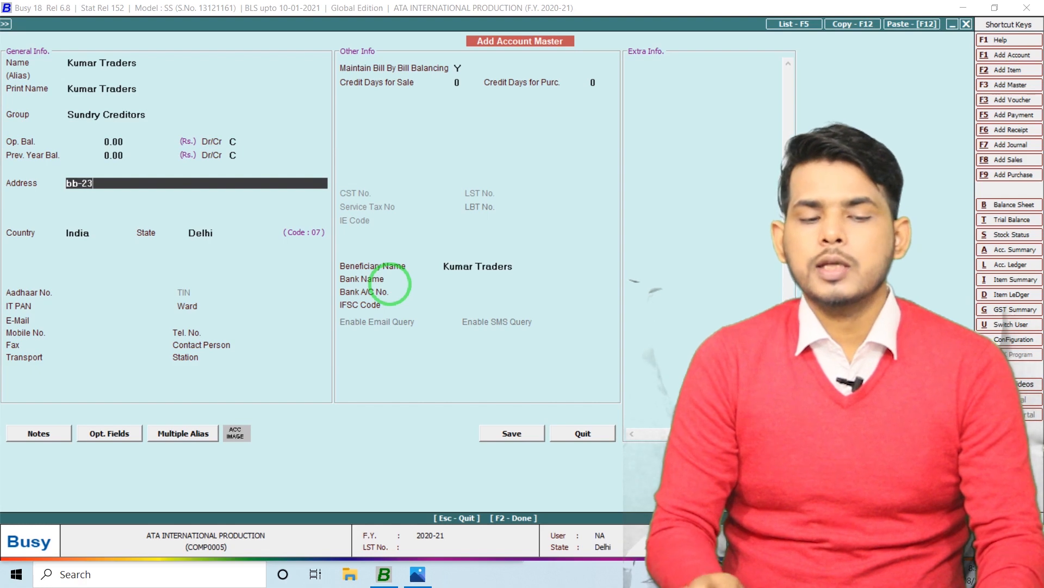
text(treet No-1)
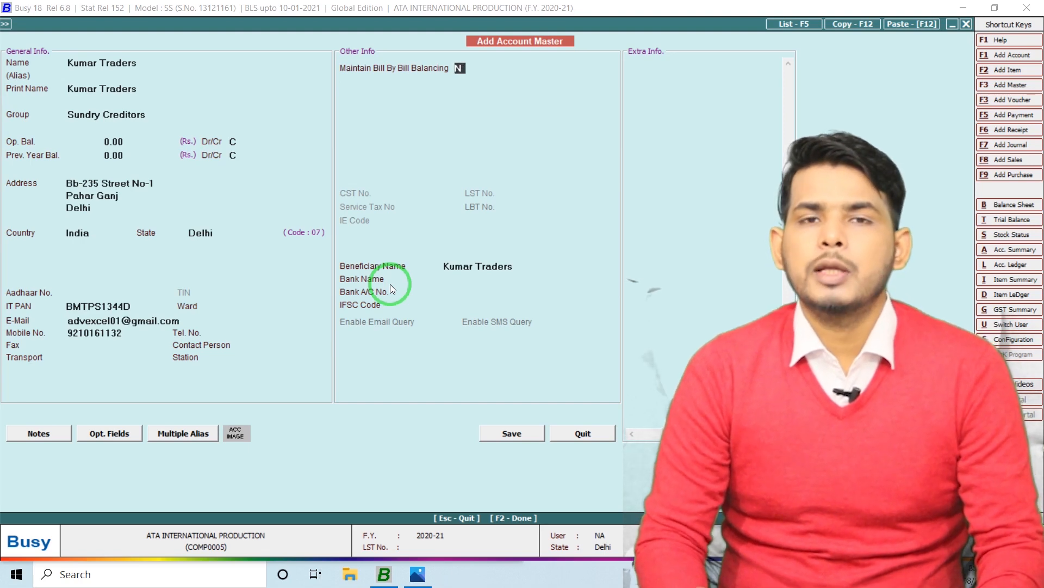
Save the Kumar Traders account as the voucher's party and choose Main Store as the material centre.
key(Return)
key(Return)
key(Return)
key(Return)
key(Return)
key(Return)
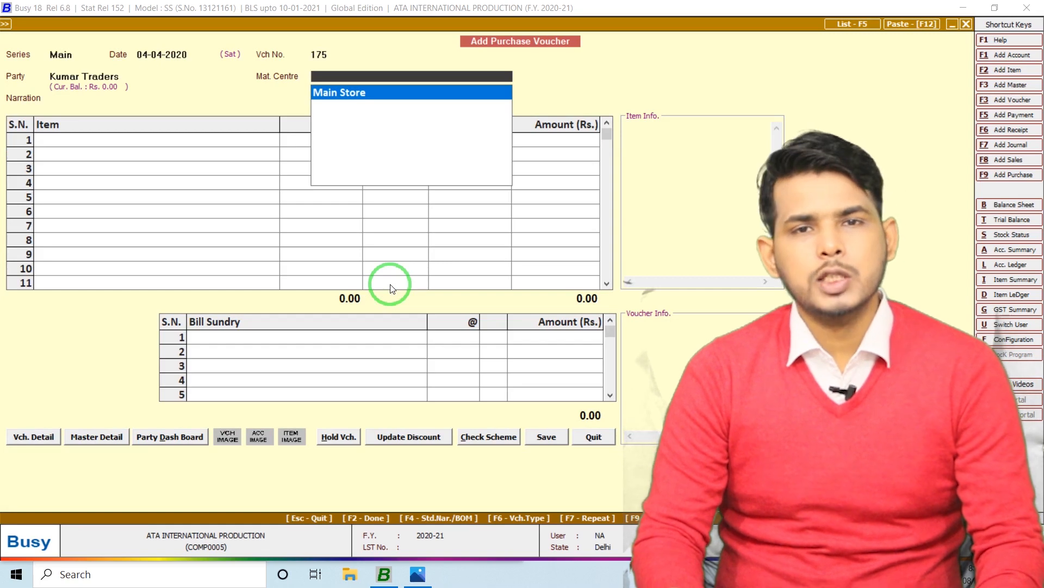
key(Return)
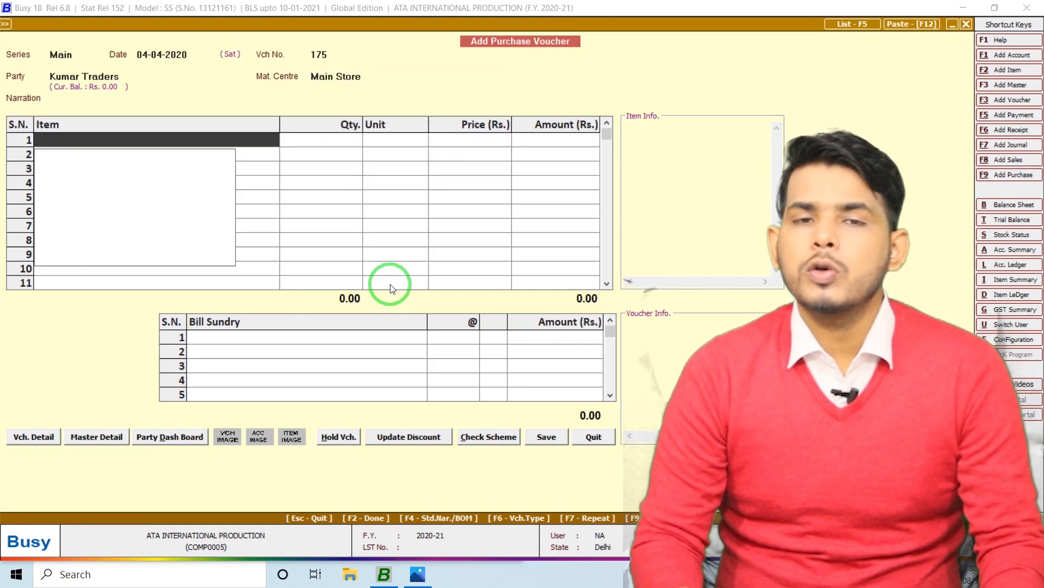
Start a new item master for COTTON FABRIC in the General group with Metre as its unit.
key(F3)
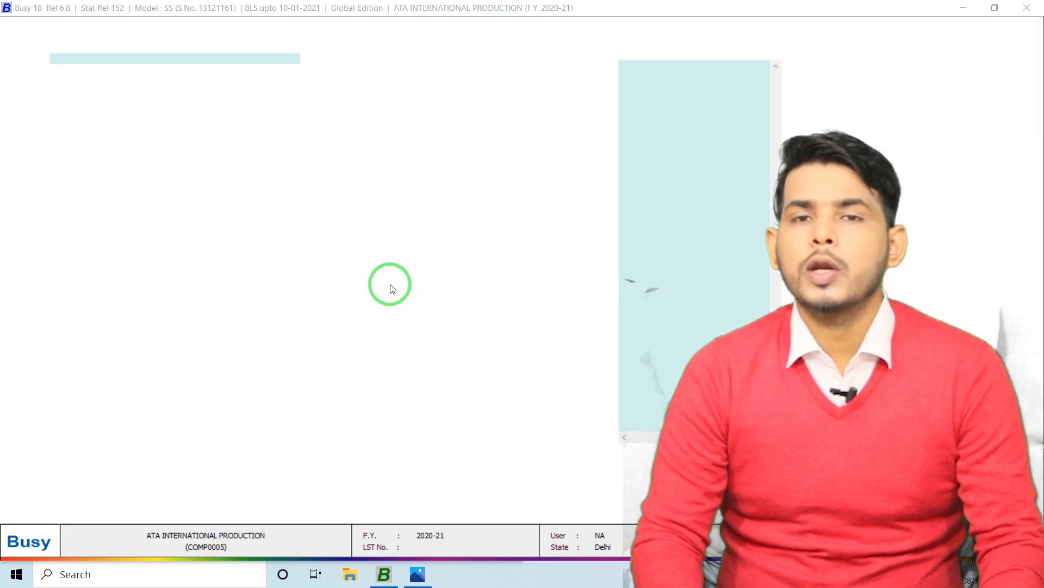
text(C)
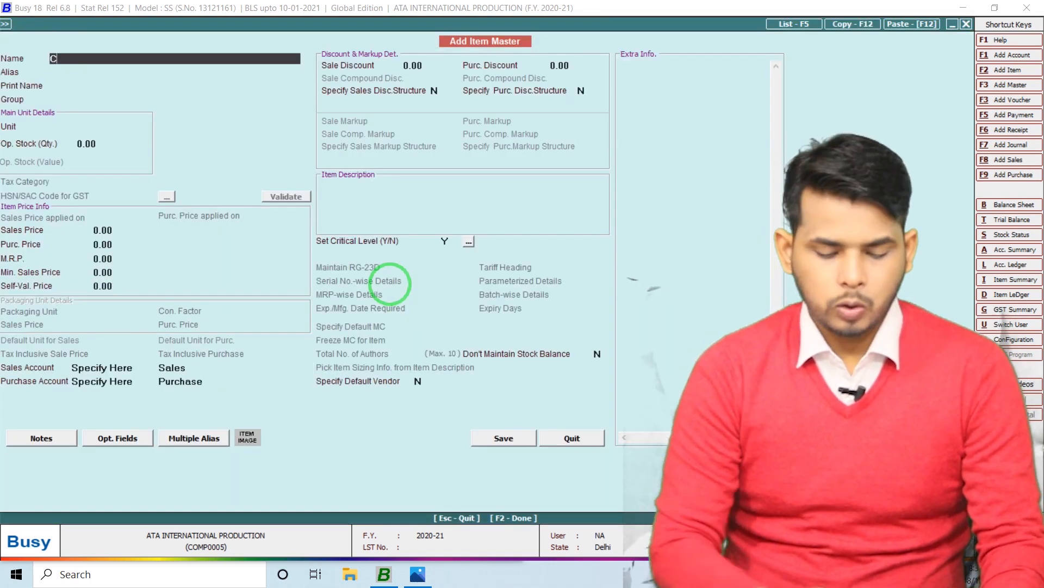
text(OTTON FABRIC)
key(Return)
key(Return)
key(Return)
key(Return)
key(Return)
key(Return)
key(Return)
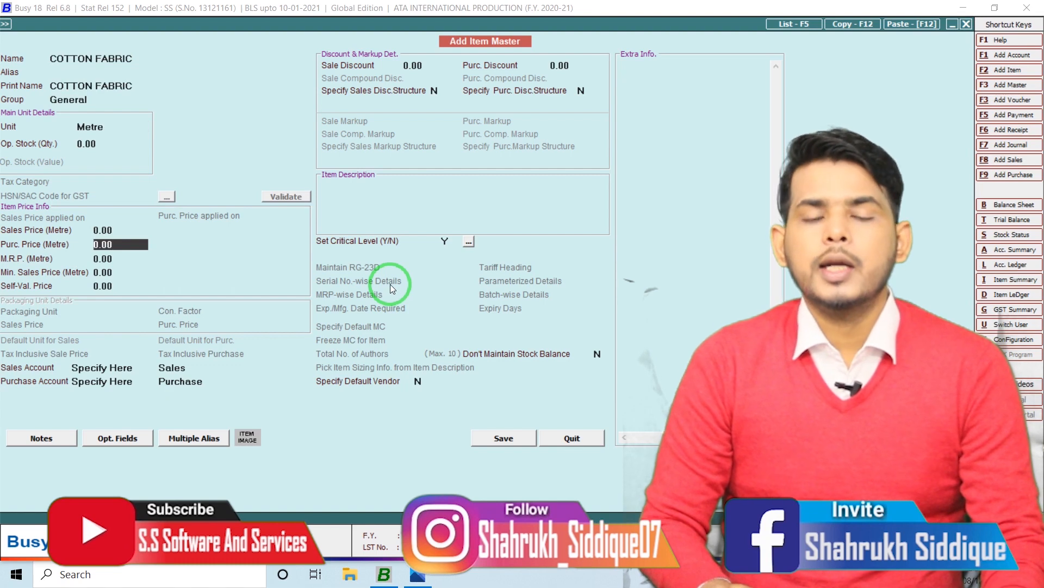
Set the cotton fabric's purchase price to 10, save the item, and use it on the first voucher line.
text(10)
key(Return)
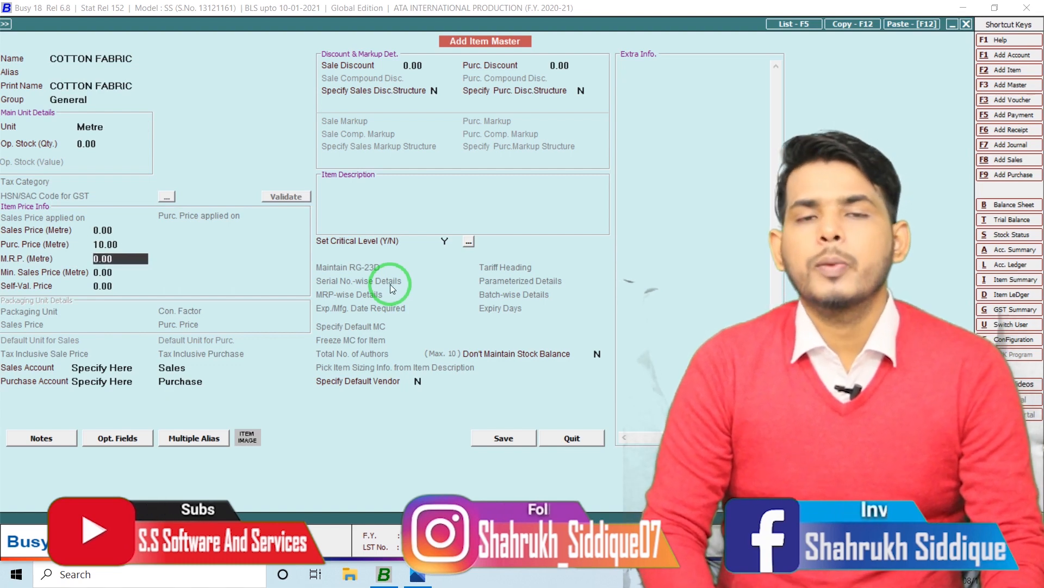
key(F2)
key(Return)
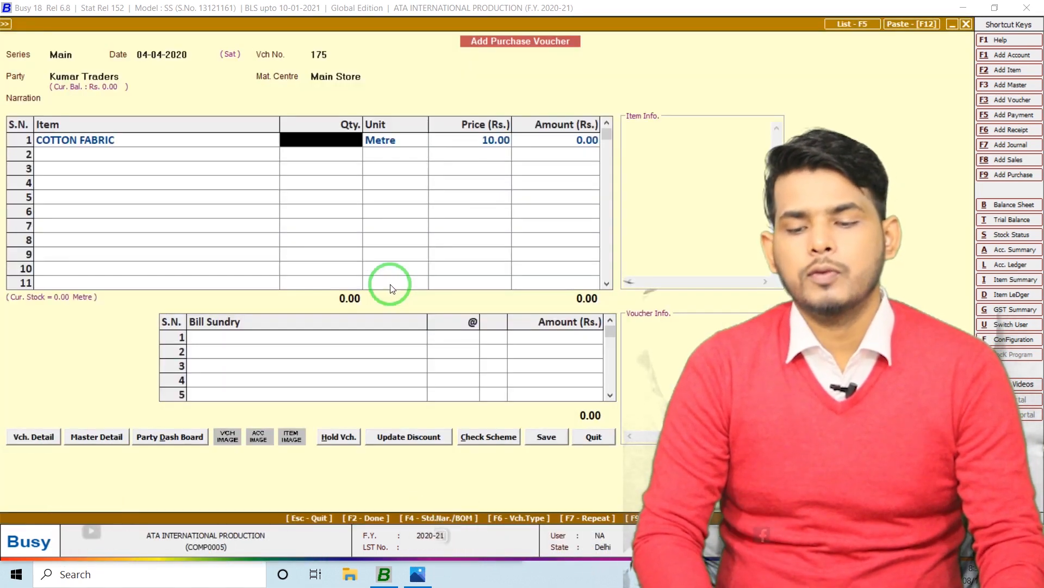
Enter a quantity of 1,000 metres for COTTON FABRIC and complete the first voucher line.
text(10000)
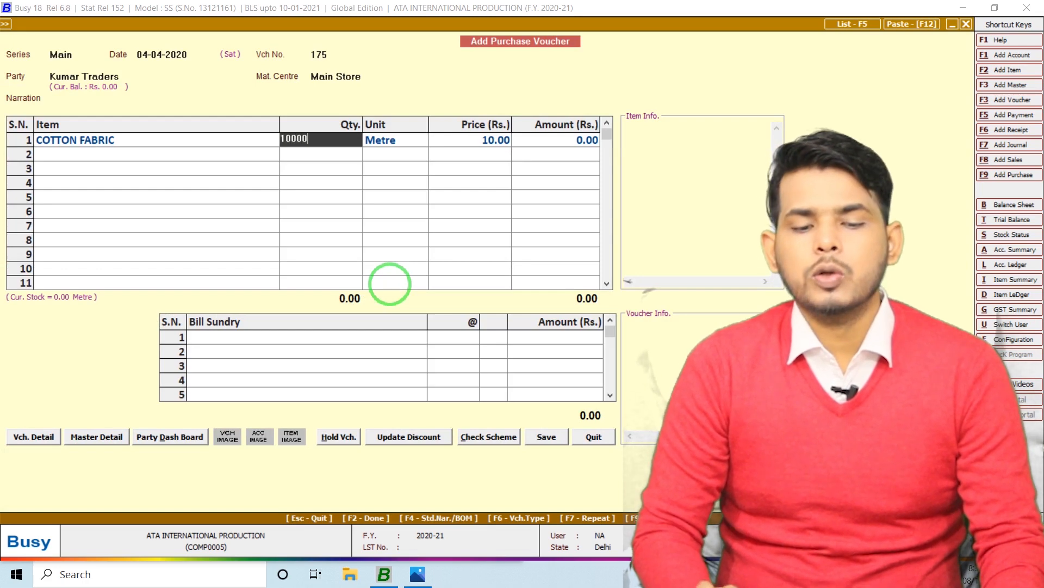
key(Return)
key(Return)
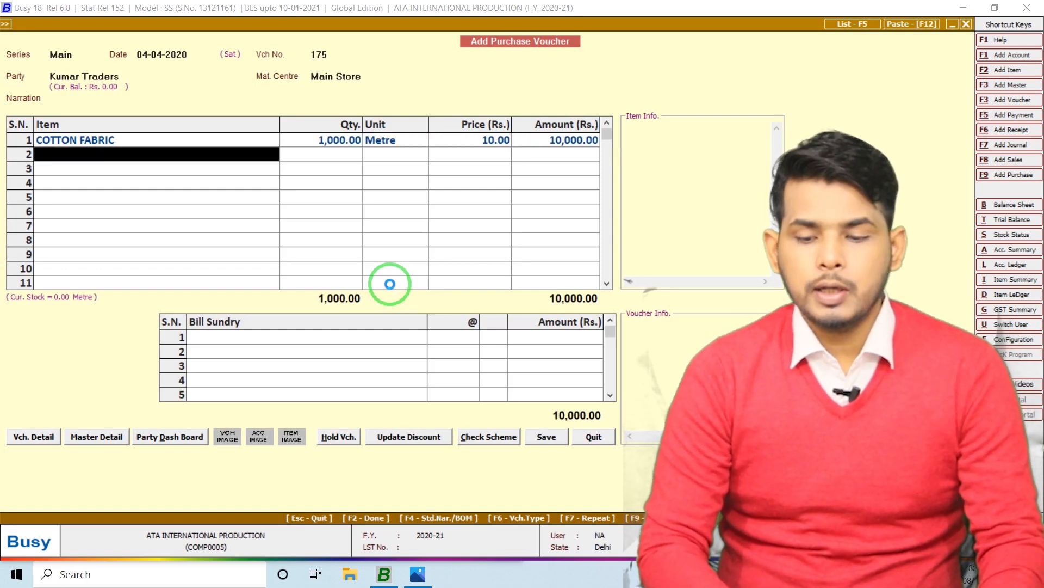
Create the item DENIM FABRIC in the General group with unit Metre and purchase price 50 for the second voucher line.
key(alt+F2)
text(DENIM FABRIC)
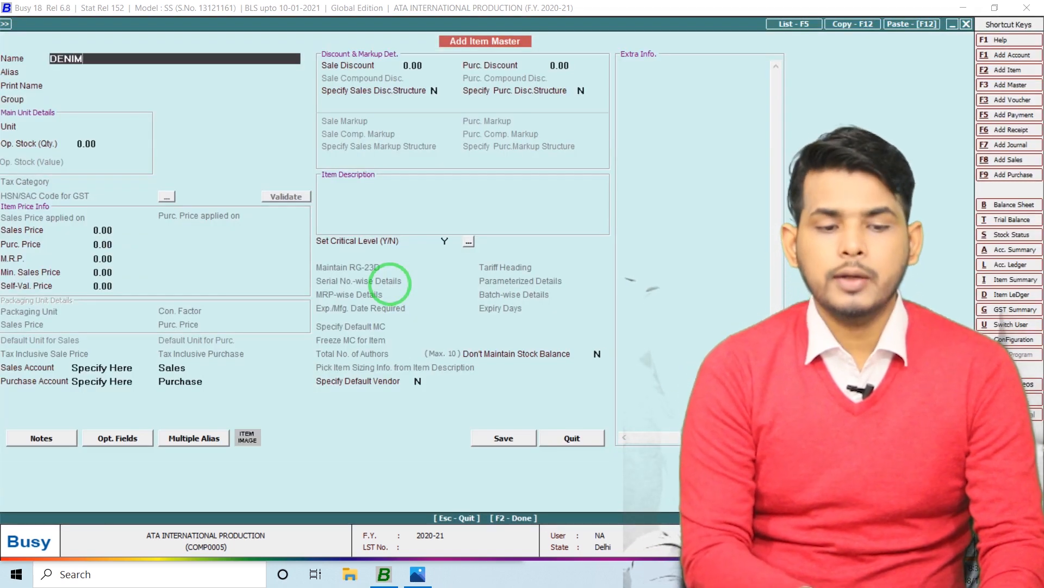
key(Return)
key(Return)
key(Return)
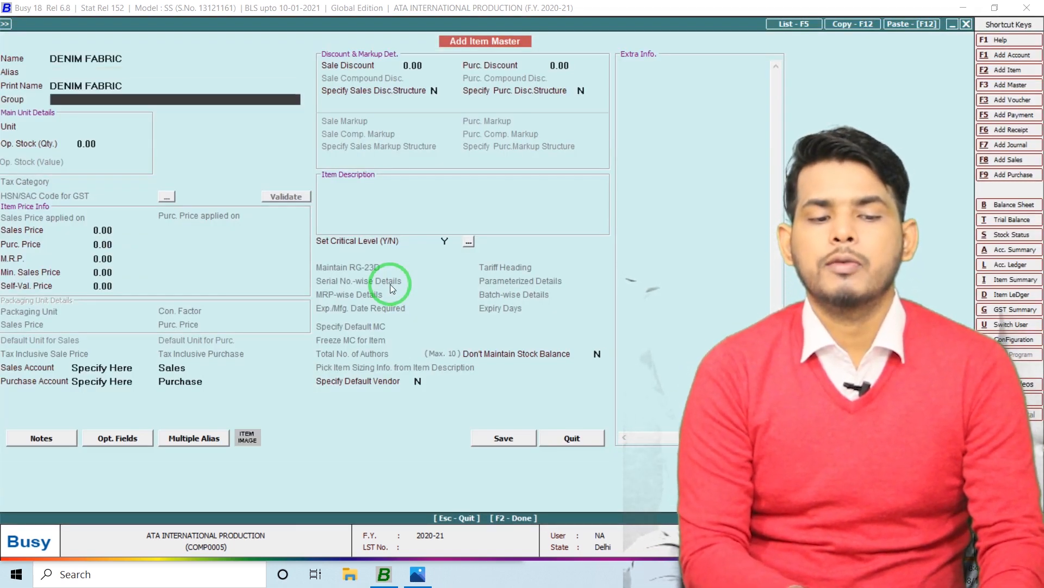
key(Return)
text(M)
key(Return)
key(Return)
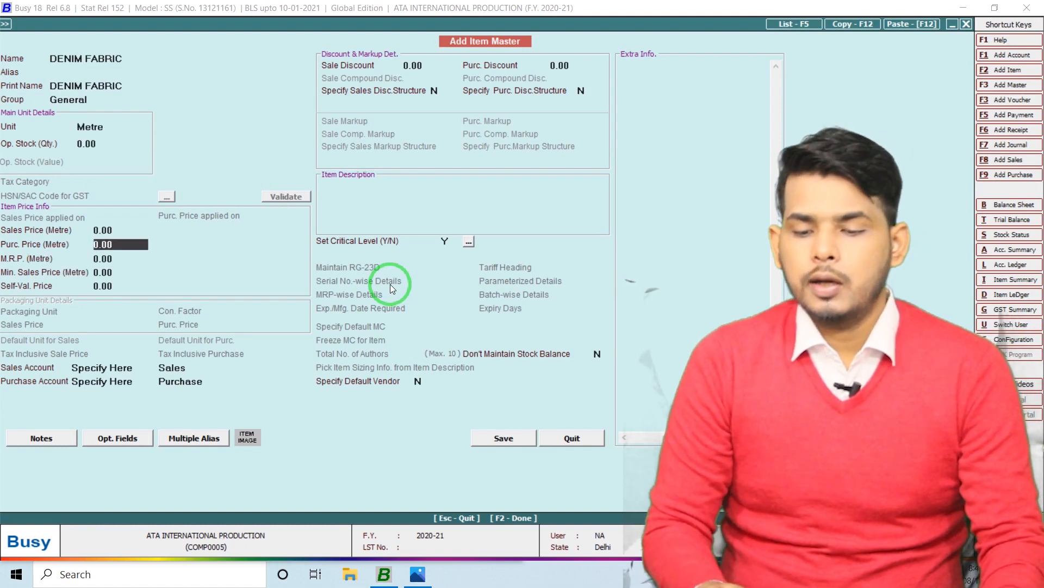
key(Return)
key(Escape)
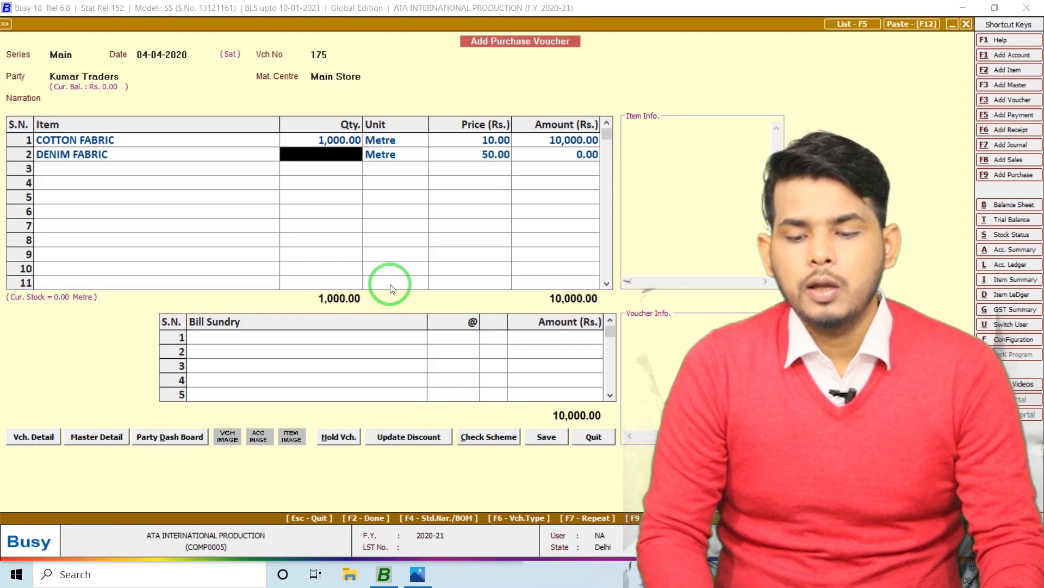
Enter a quantity of 1,000 metres for DENIM FABRIC and complete the second voucher line.
text(1000)
key(Return)
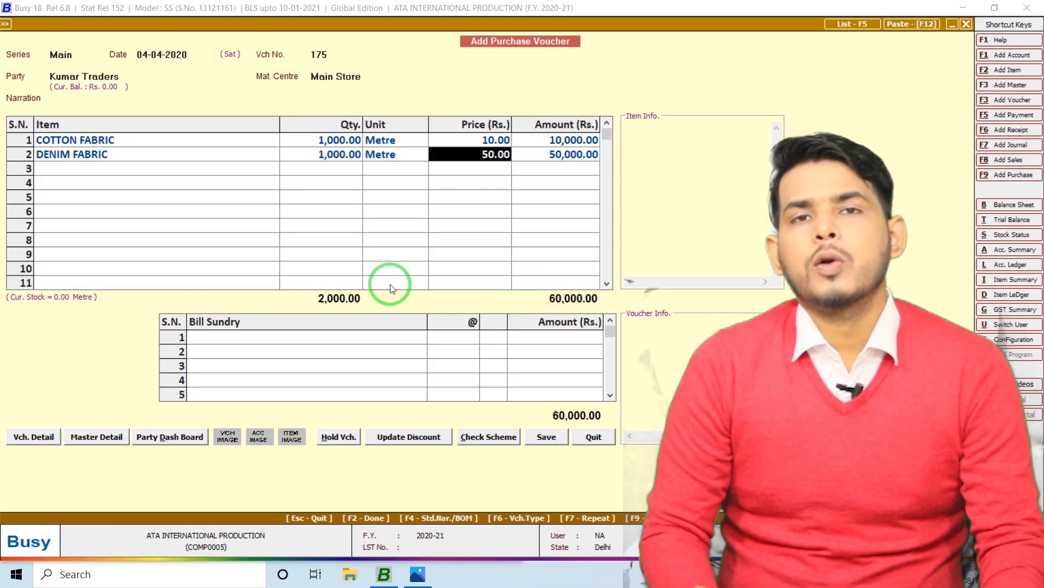
key(Return)
key(Return)
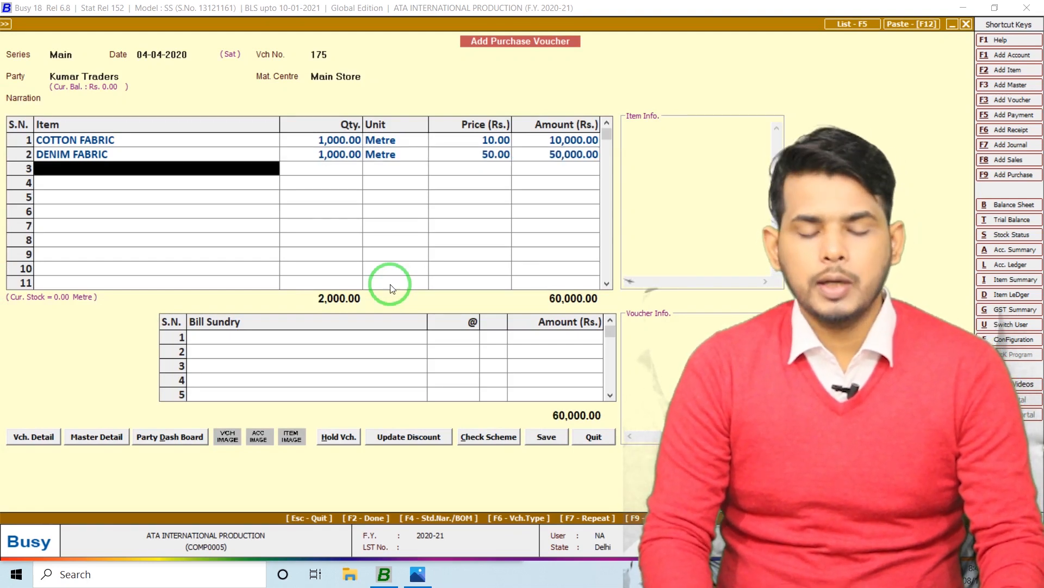
Create the item SLIK FABRIC in the General group with unit Metre and purchase price 2 for the third voucher line.
key(alt+c)
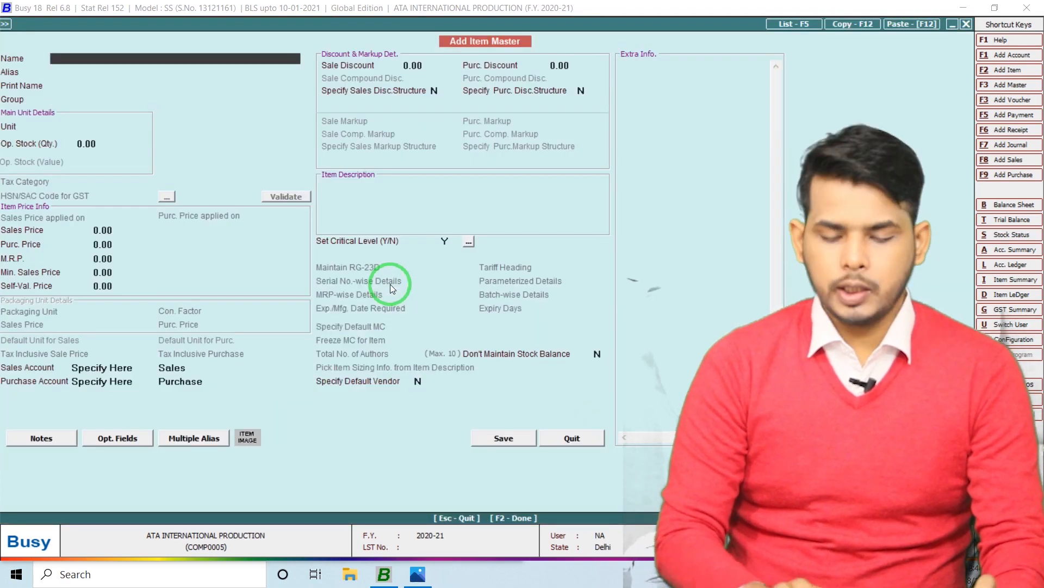
text(SLIK FA)
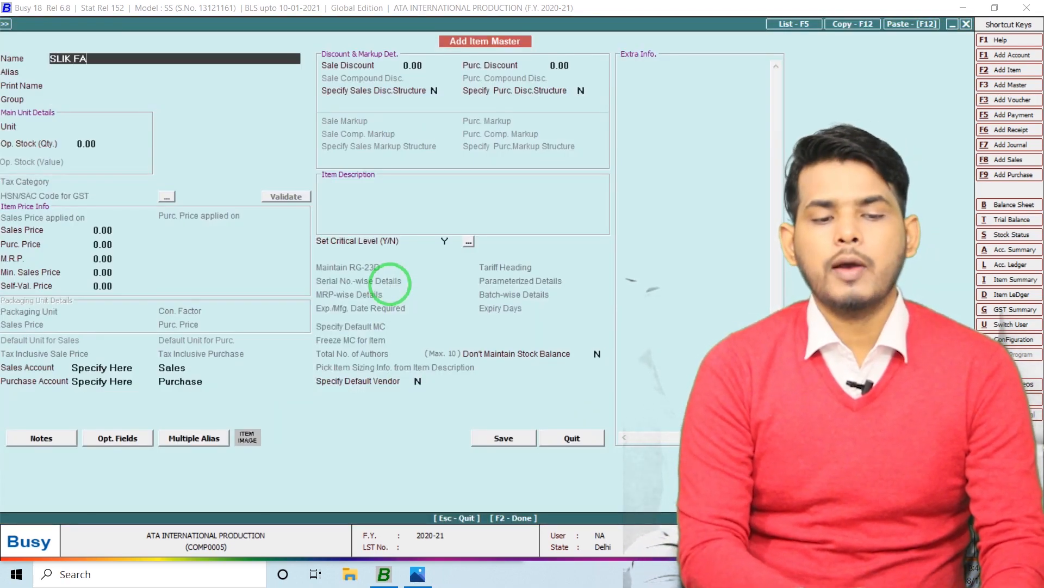
text(BRIC)
key(Return)
key(Return)
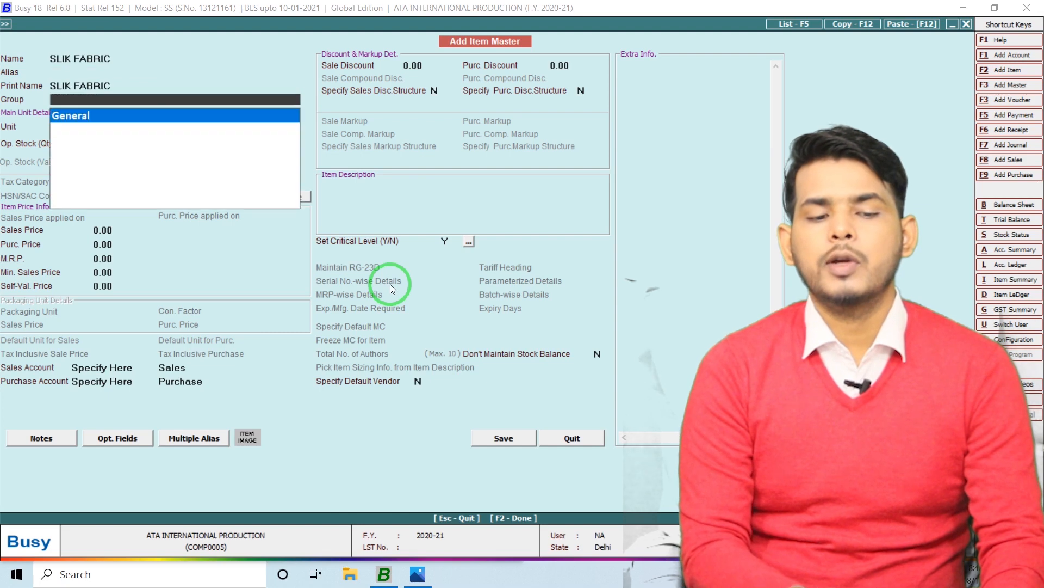
key(Return)
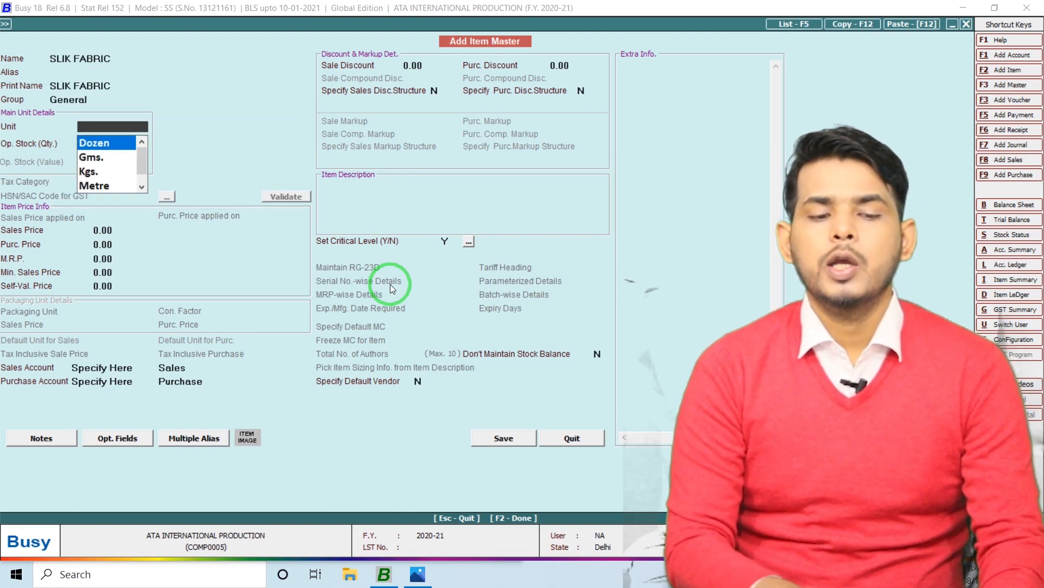
text(m)
key(Return)
key(Return)
key(Return)
text(2)
key(Return)
key(F2)
key(Return)
Enter a quantity of 20,000 metres for SLIK FABRIC and complete the third voucher line.
text(20000)
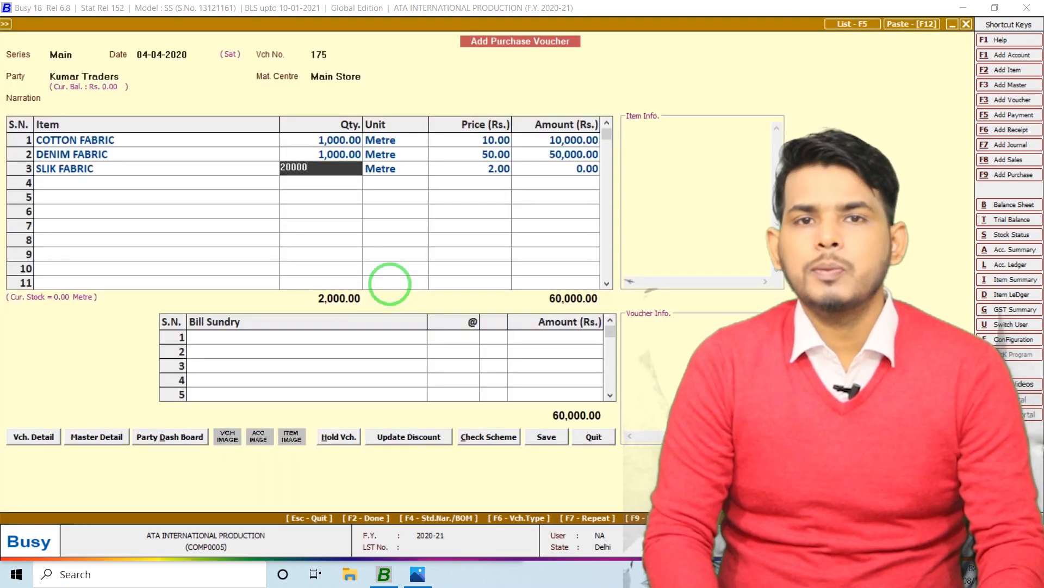
key(Return)
key(Return)
key(Return)
key(Return)
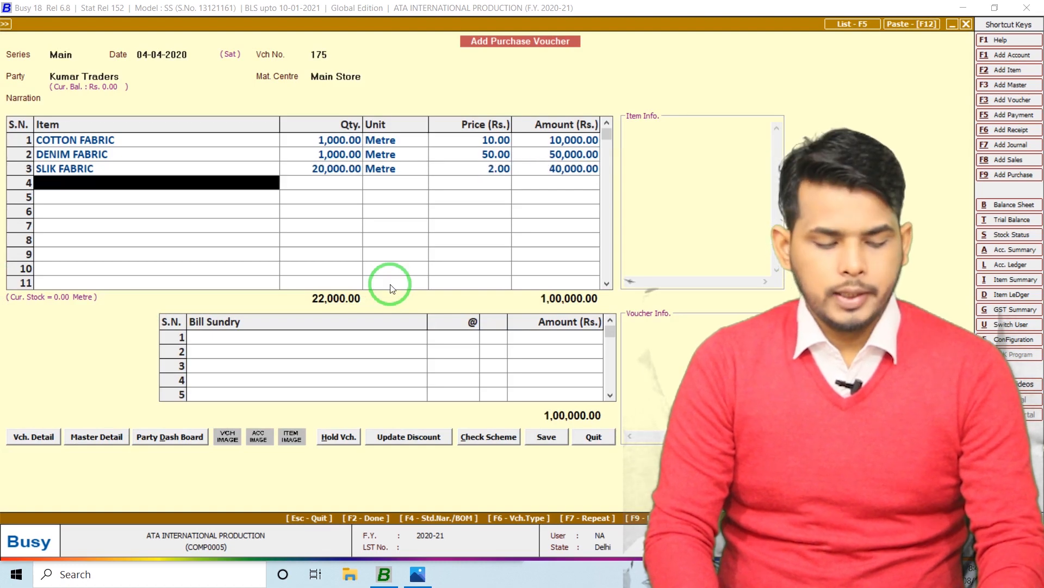
Create the item COTTON NORMAL FABRIC in the General group with unit Metre and purchase price 15 for the fourth voucher line.
key(F3)
text(COTTON NORMAL FABRIC)
key(Return)
key(Return)
key(Return)
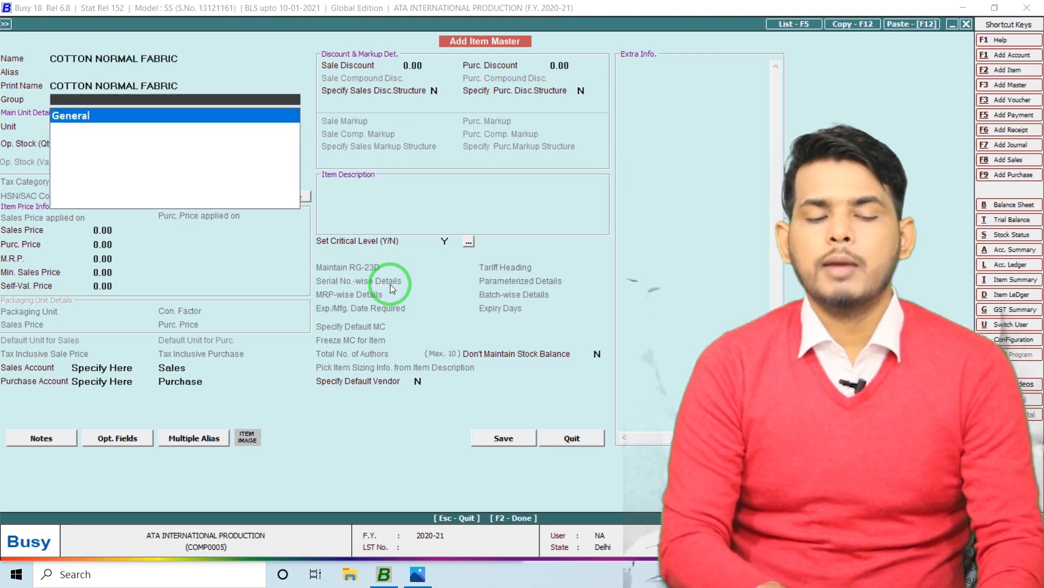
key(Return)
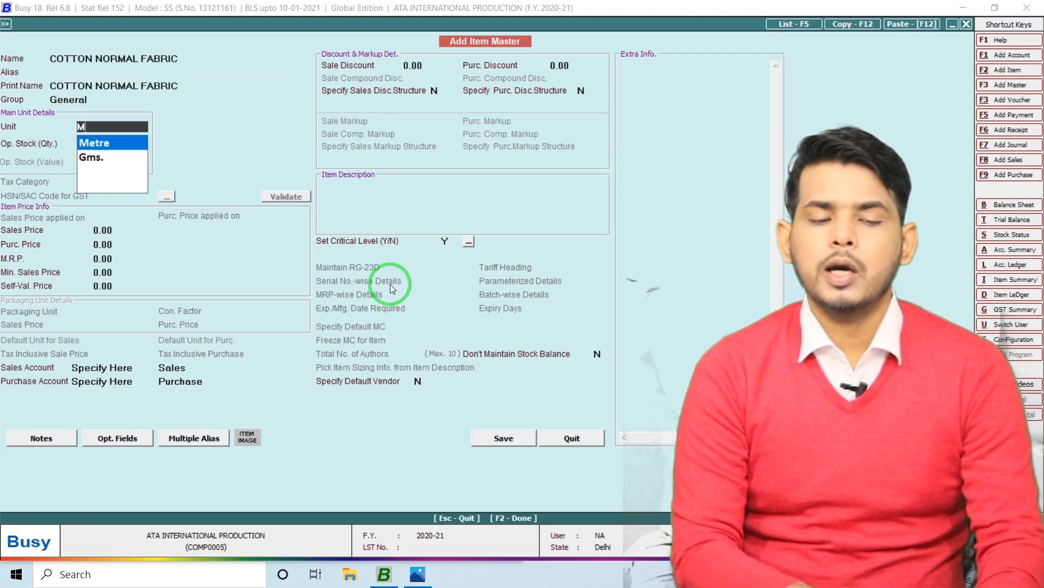
key(Return)
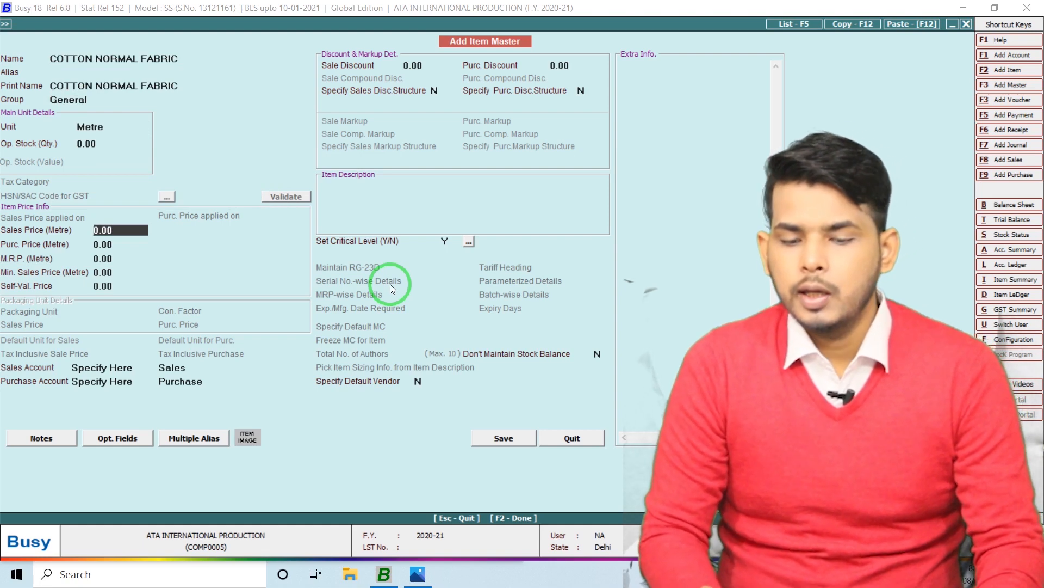
key(Return)
text(15)
key(Return)
key(F2)
key(Return)
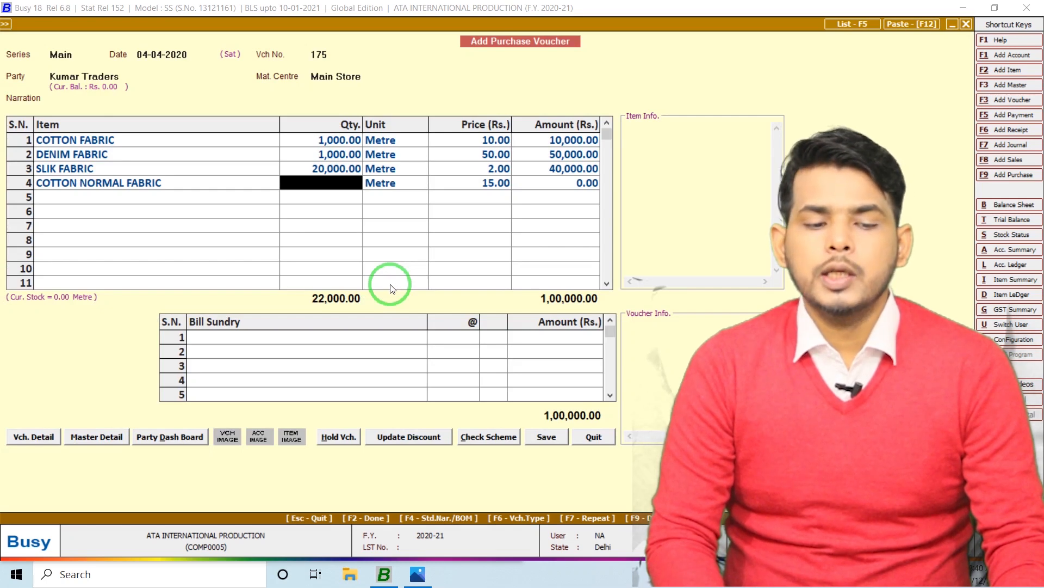
Enter a quantity of 1,500 metres for COTTON NORMAL FABRIC and finish the item entries, moving on to the bill sundries.
text(1,5)
text(00)
key(Return)
key(Return)
key(Return)
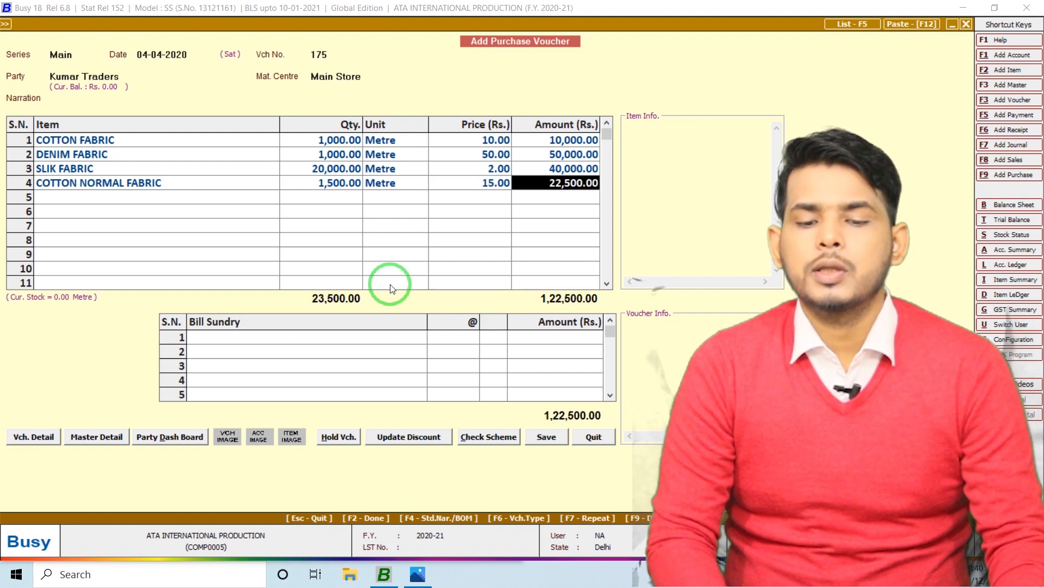
key(Return)
key(Return)
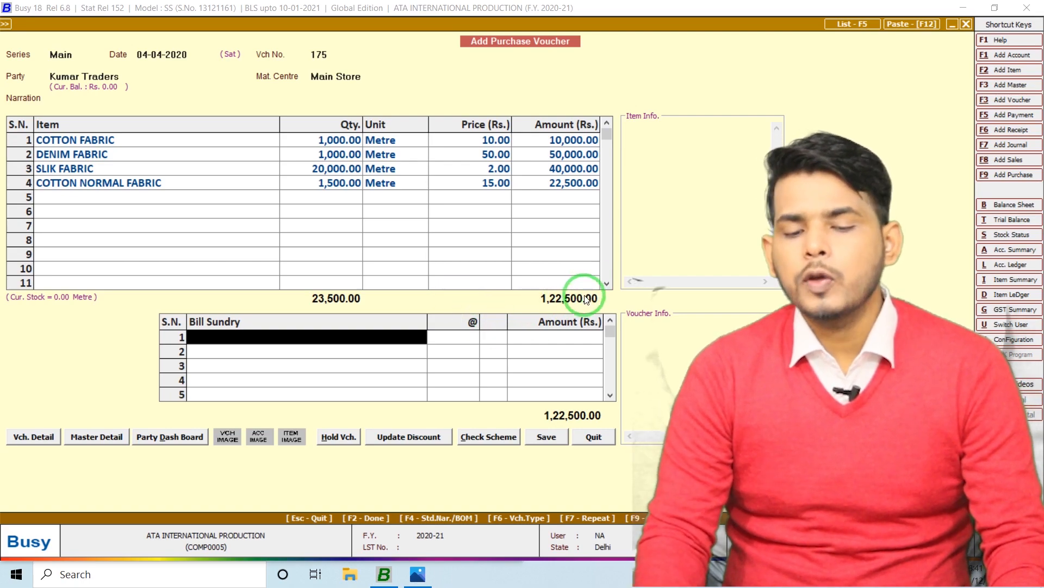
Check the extra charges on the supplier's invoice image and start a new bill sundry named PACKING CHARGE.
key(alt+Tab)
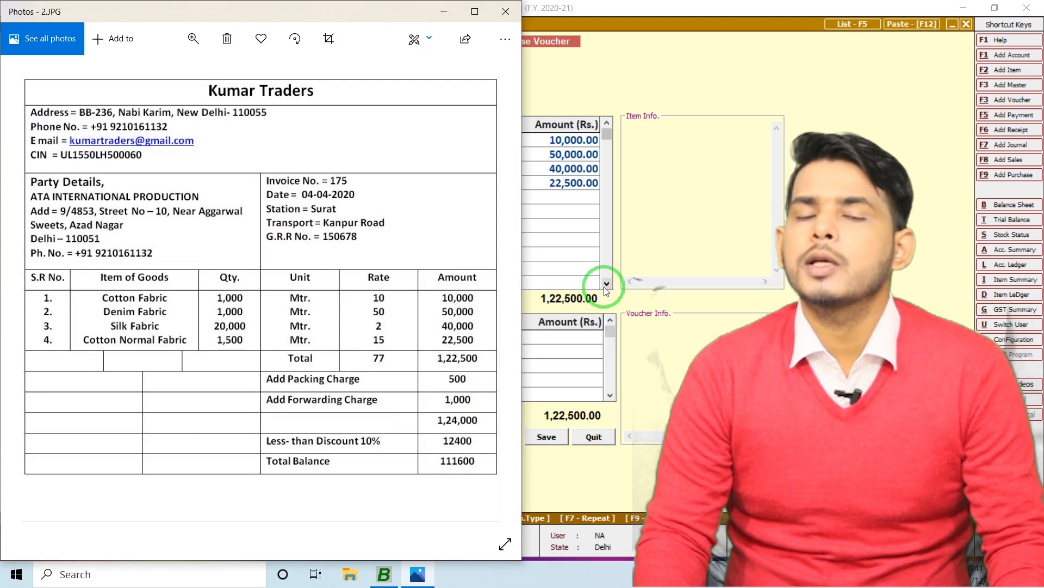
click(581, 268)
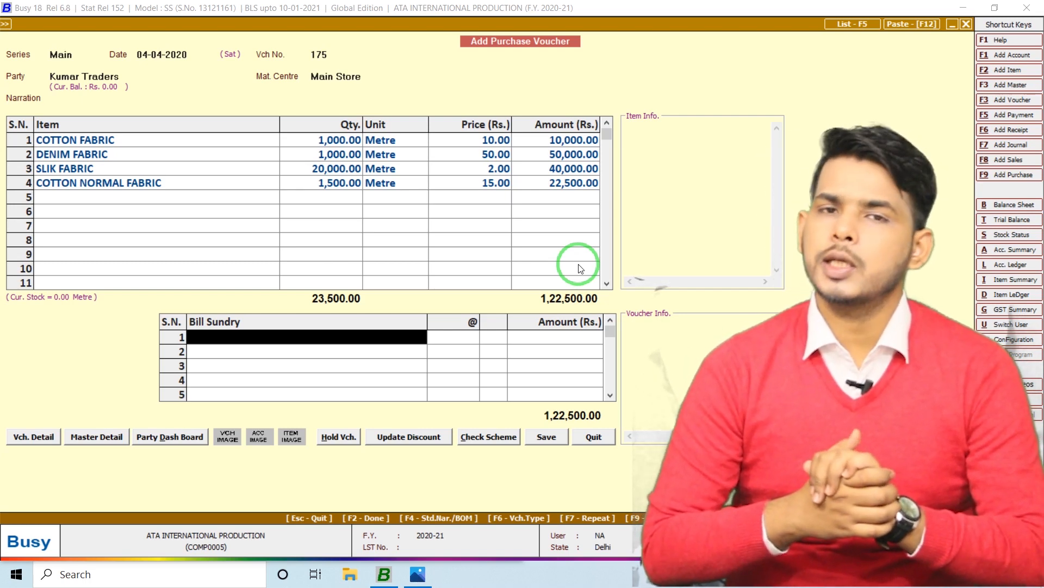
text(p)
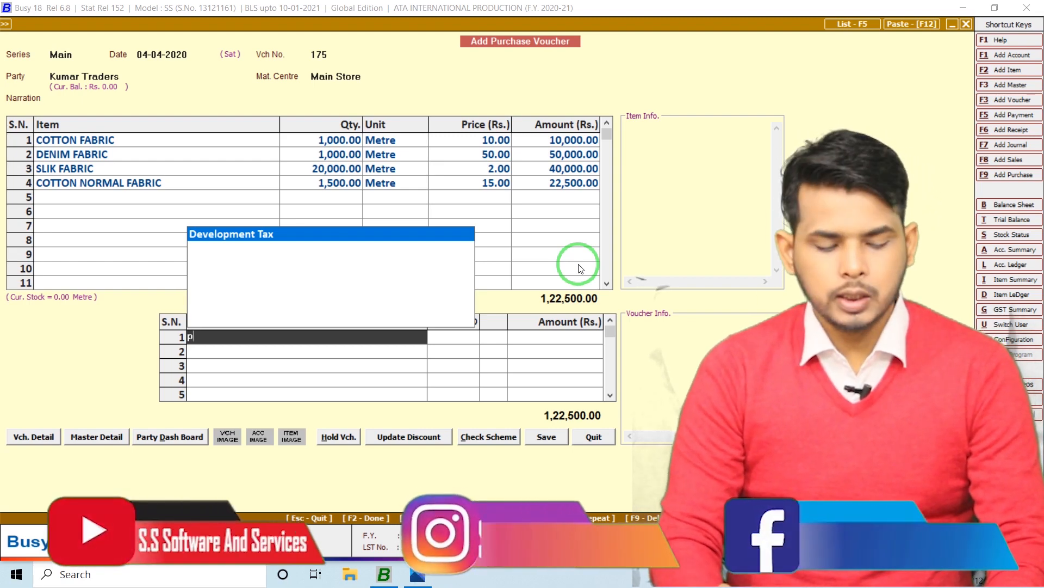
key(F3)
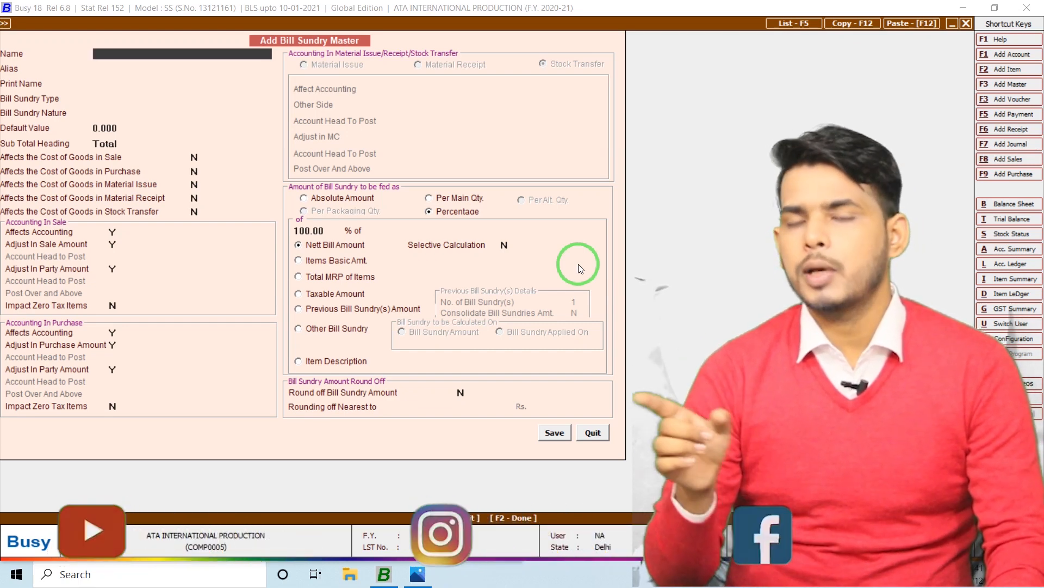
text(PACKING CHARGE)
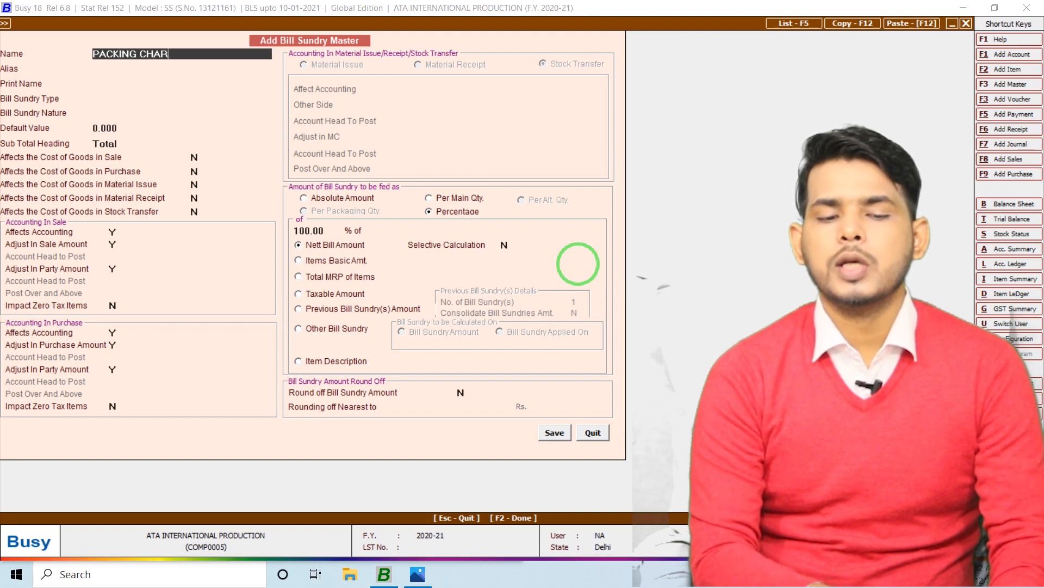
key(Return)
key(Return)
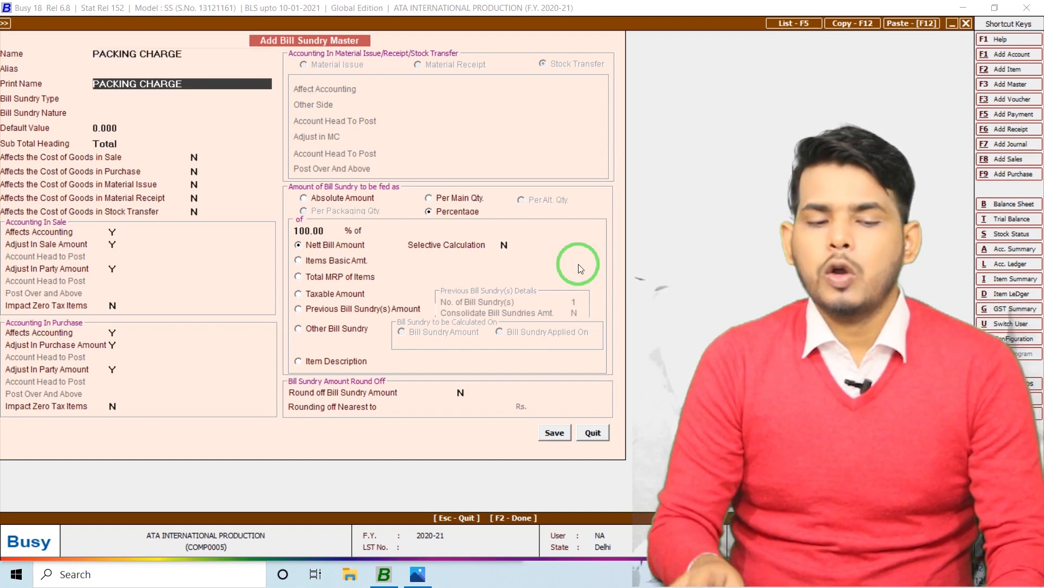
key(Return)
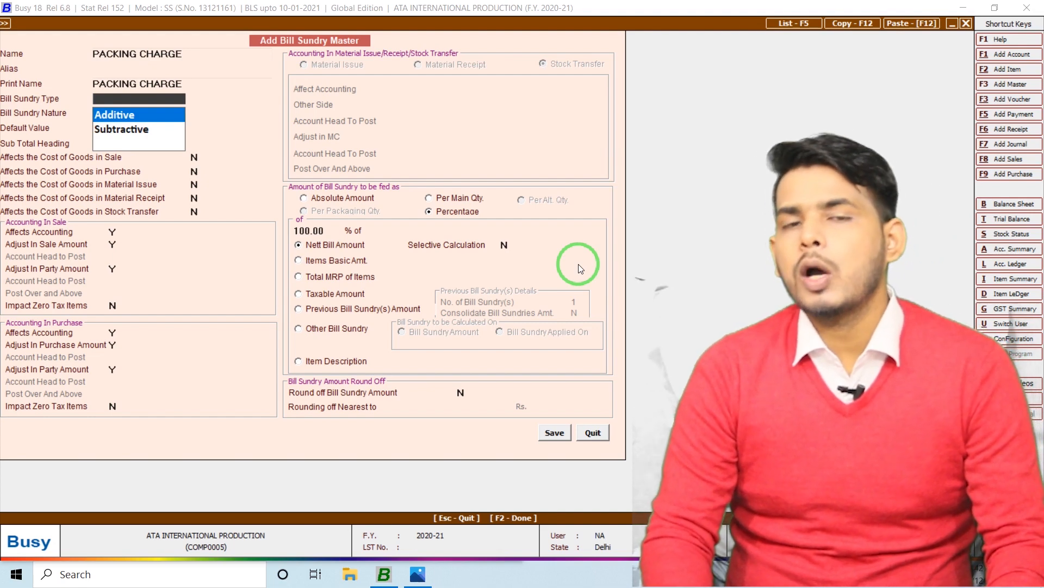
Make the packing charge Additive with nature Others, fed as an Absolute Amount, and save it for the first bill sundry line.
key(Down)
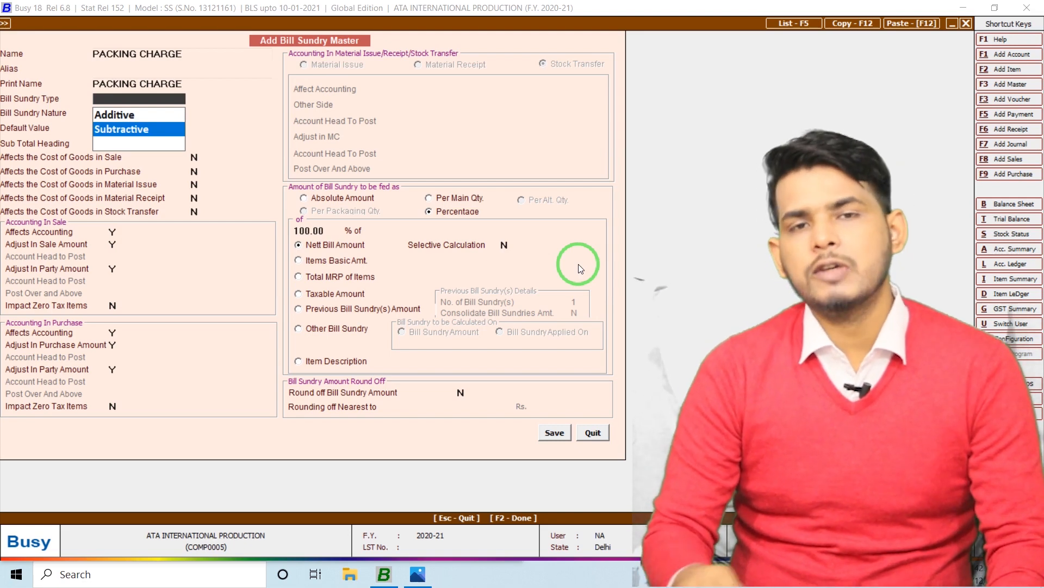
key(Up)
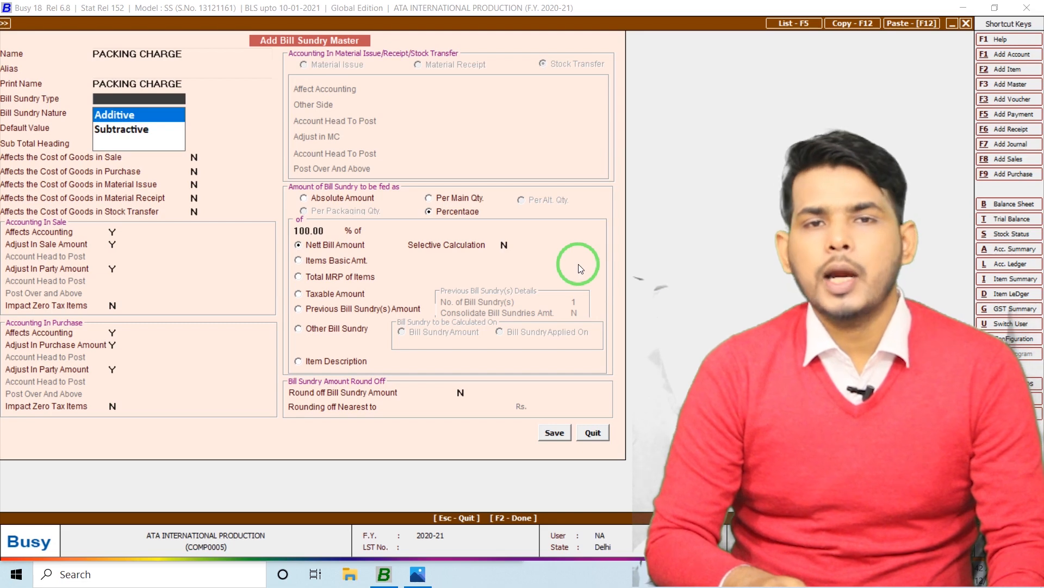
key(Return)
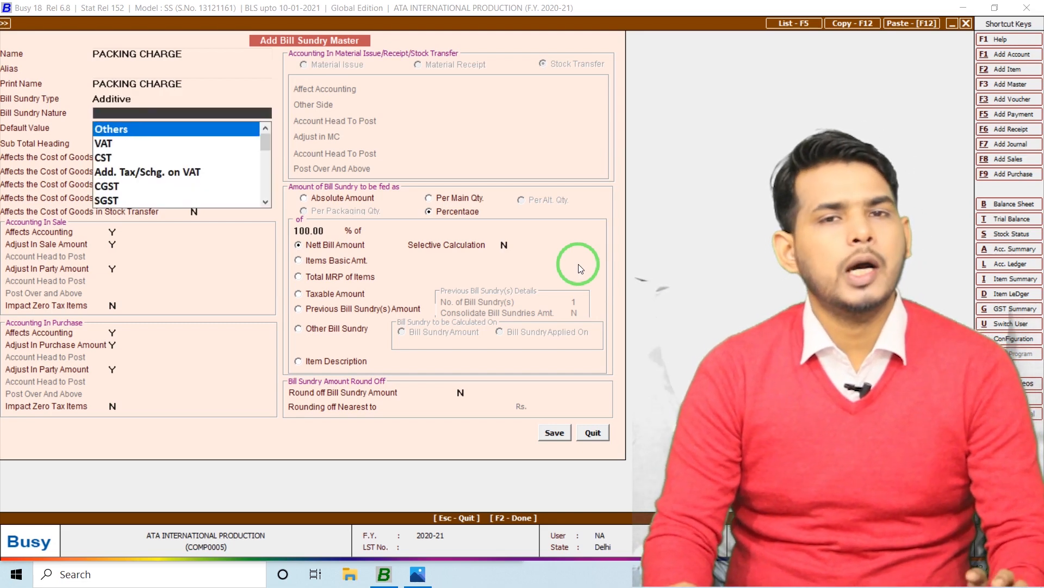
key(Return)
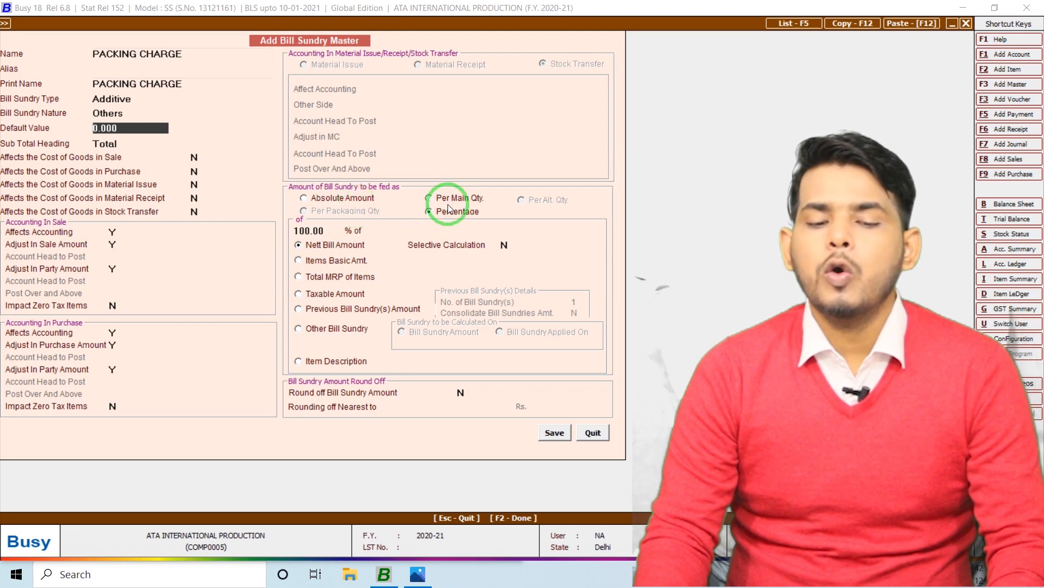
click(370, 199)
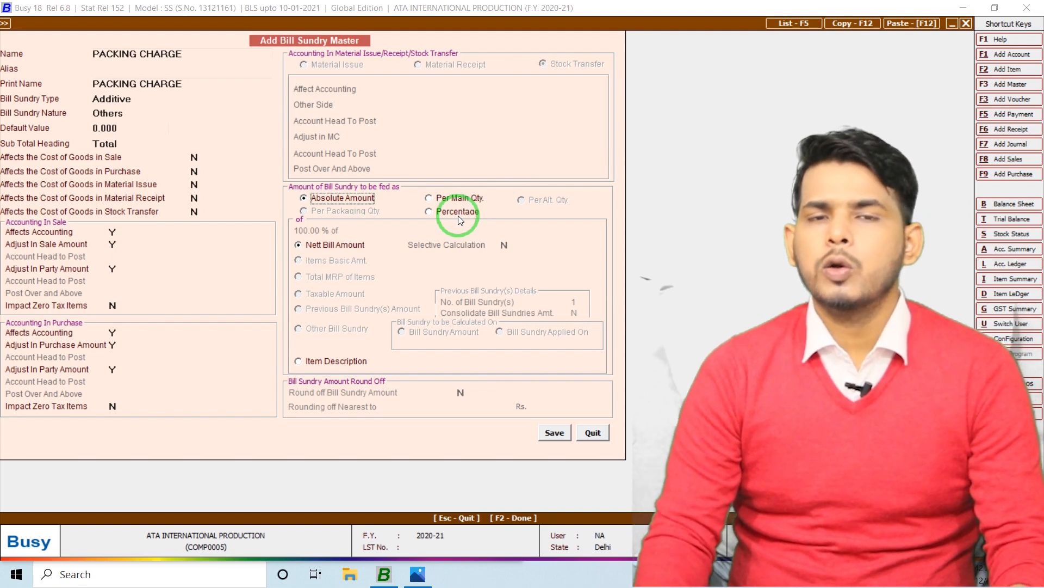
key(F2)
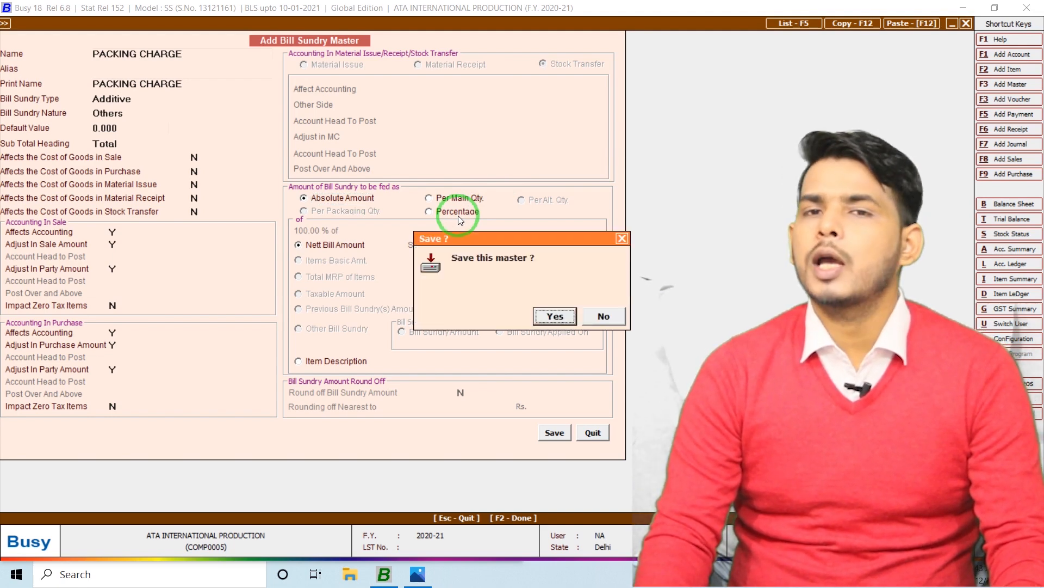
key(Return)
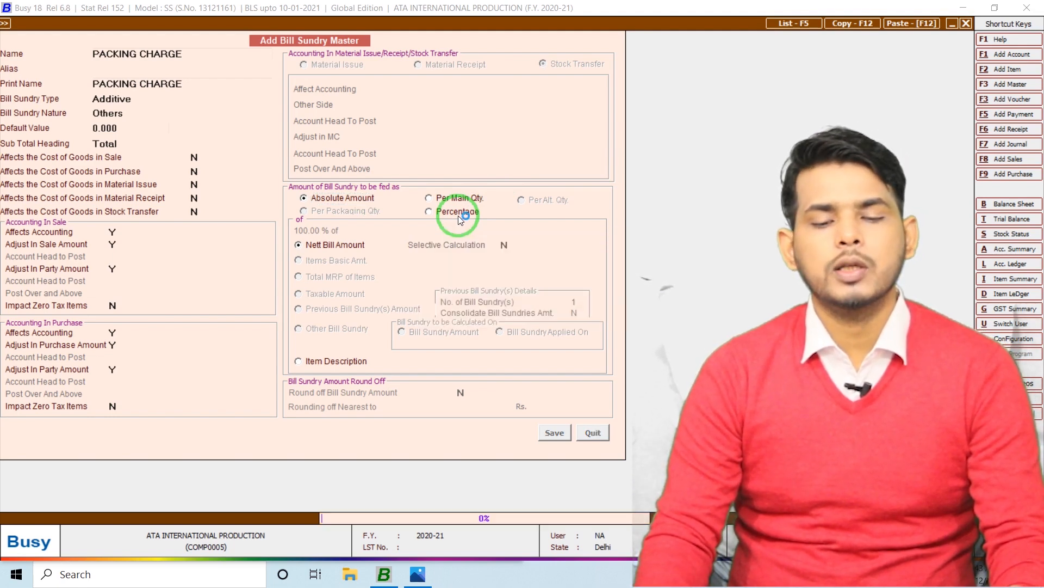
key(Return)
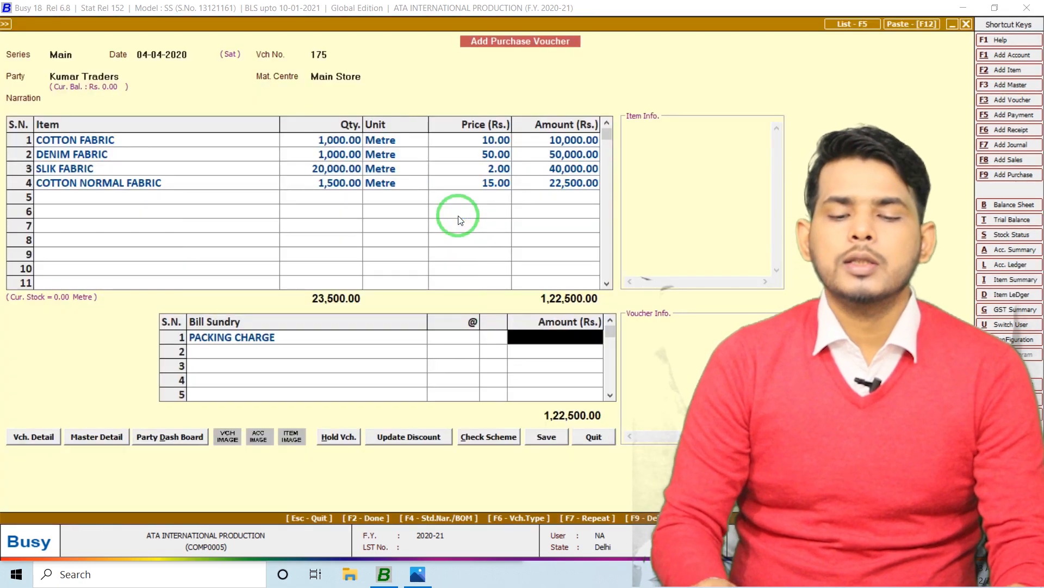
Enter 500 for PACKING CHARGE and add Freight & Forwarding Charges of 1,000 as the second bill sundry.
text(500)
key(Return)
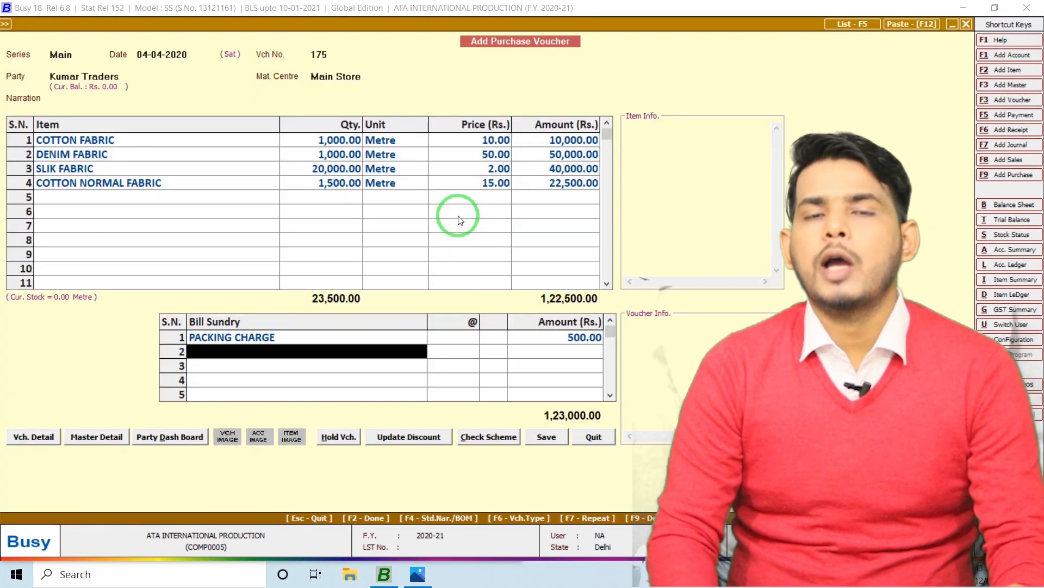
key(Return)
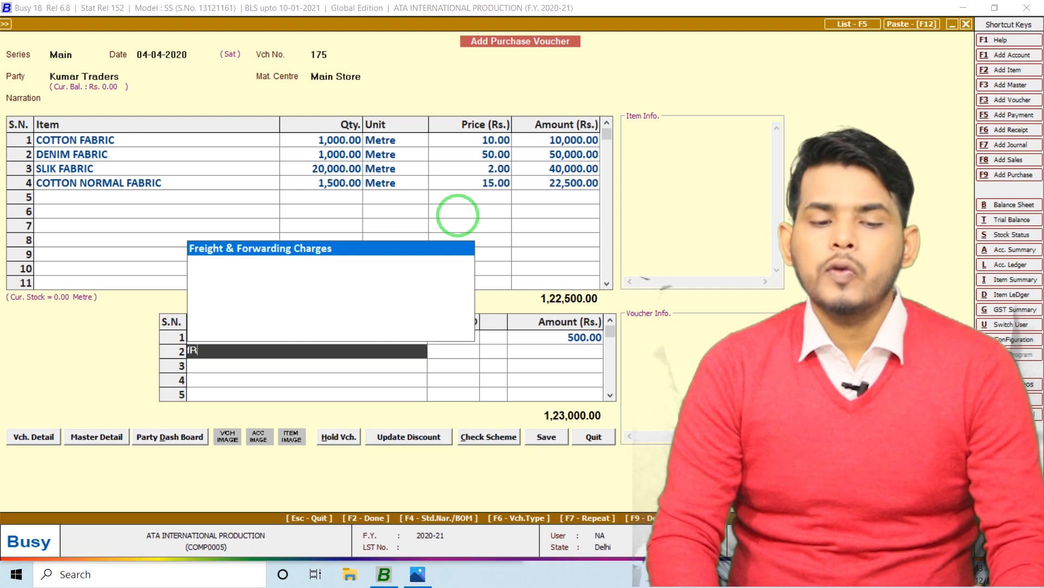
key(Return)
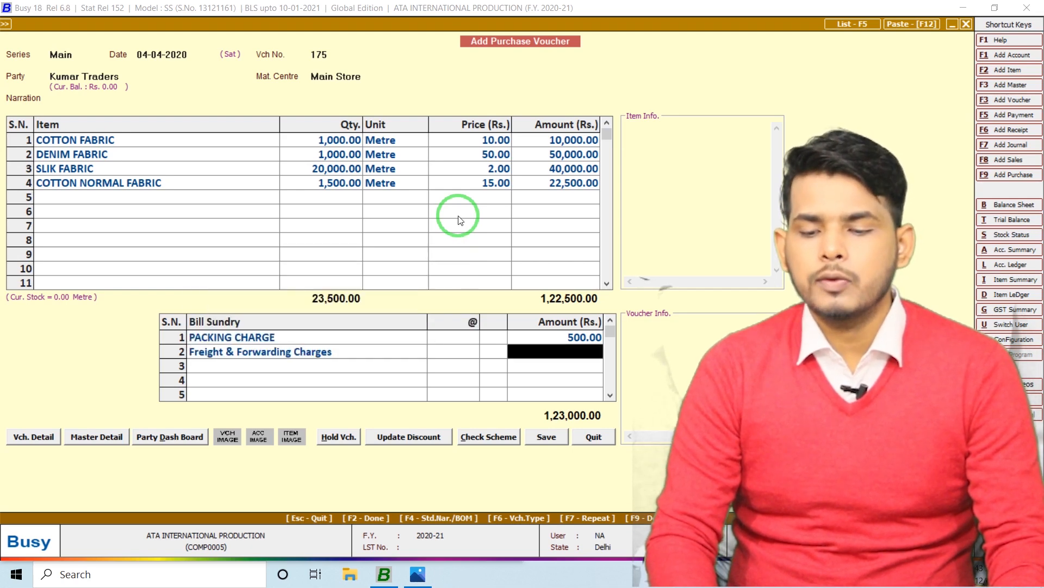
text(1000)
key(Return)
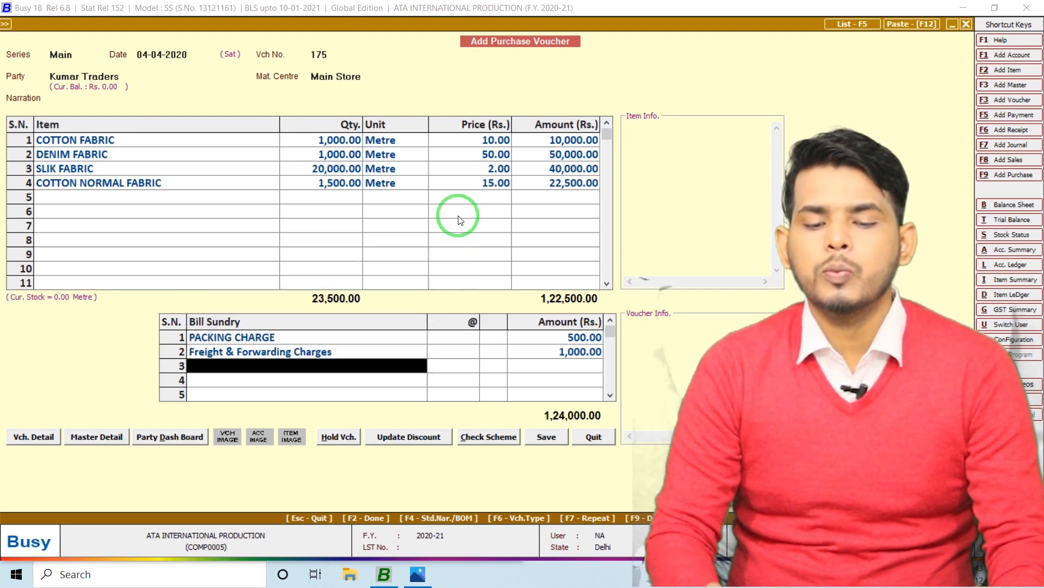
Add a Discount of 10% as the third bill sundry.
text(dis)
key(Return)
text(10)
key(Return)
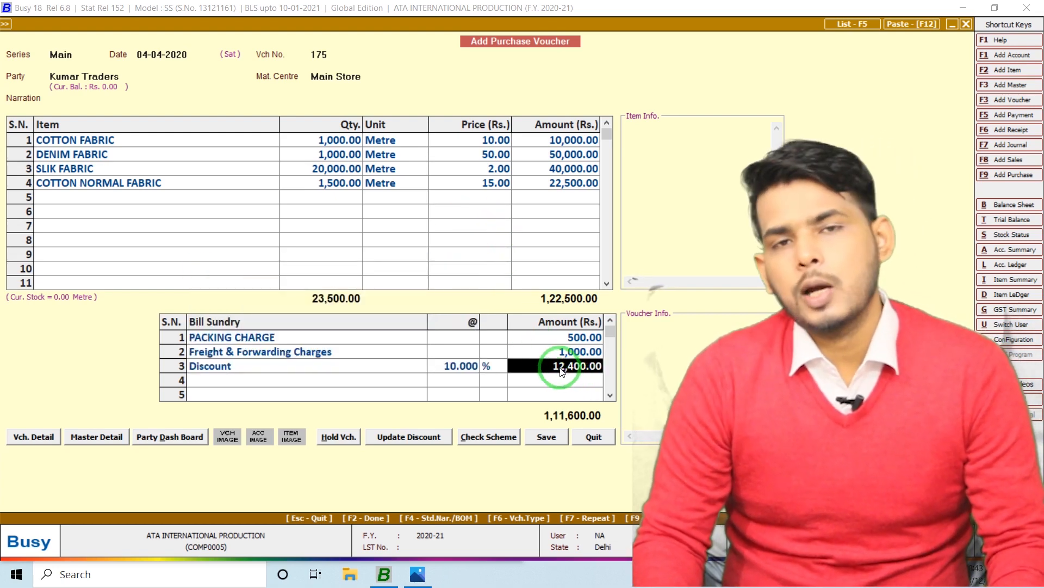
Save the purchase voucher, leaving the transport details blank.
click(561, 427)
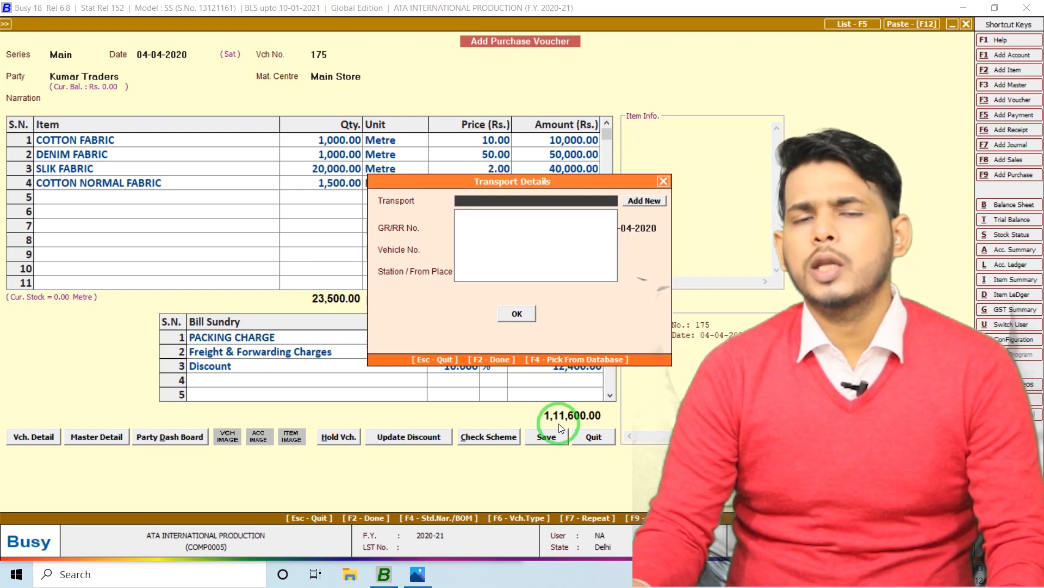
key(Return)
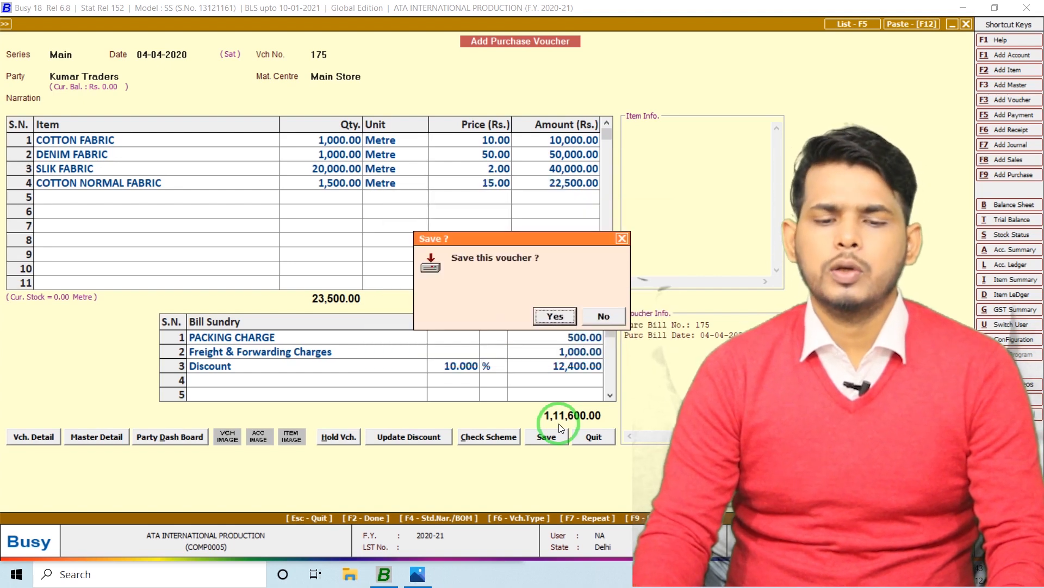
key(Return)
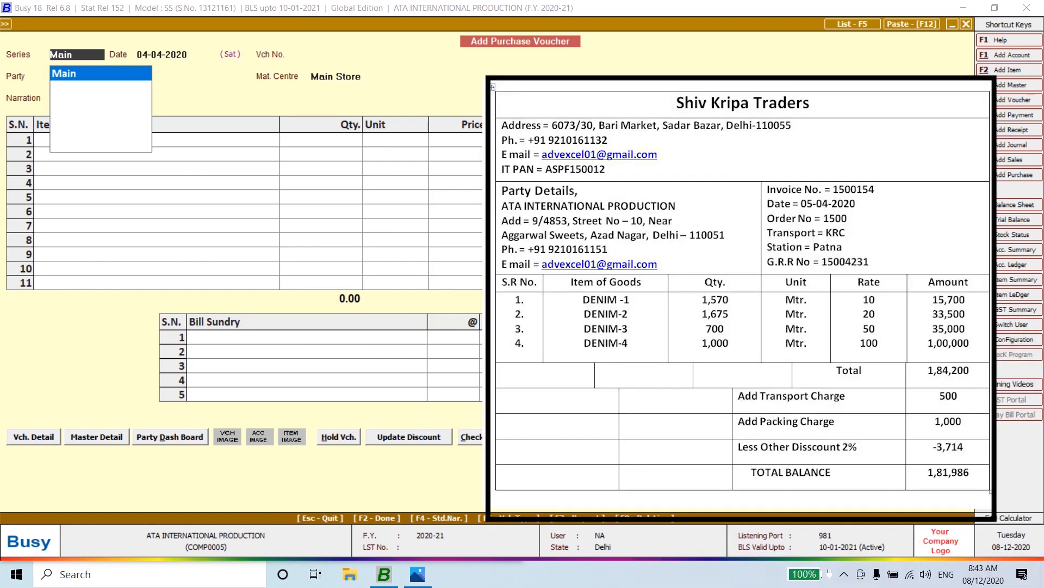
Start the new purchase voucher in the Main series with date 05-04-2020 and voucher number 1500154.
key(Return)
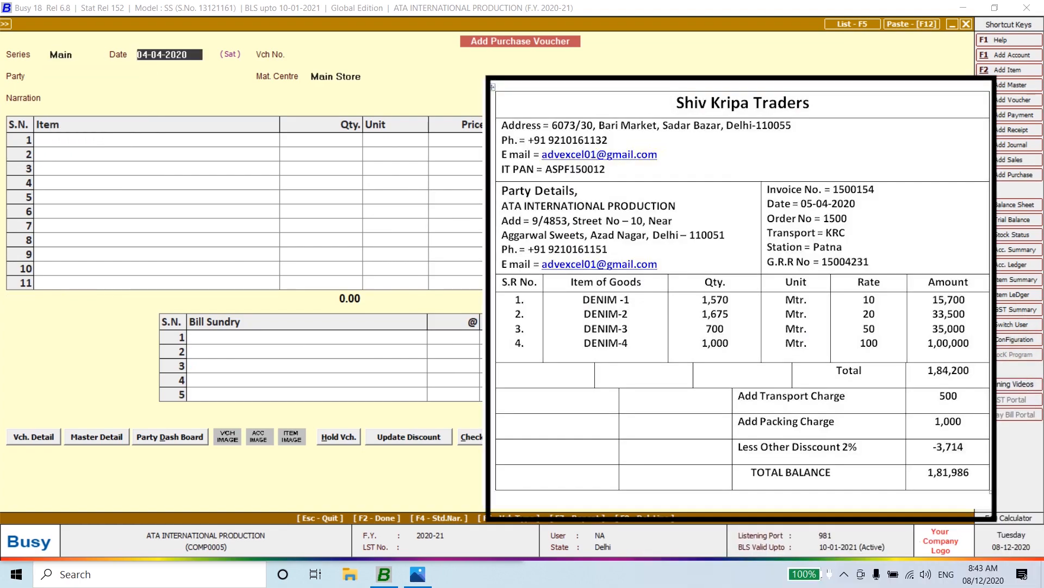
text(05-04-2020)
key(Return)
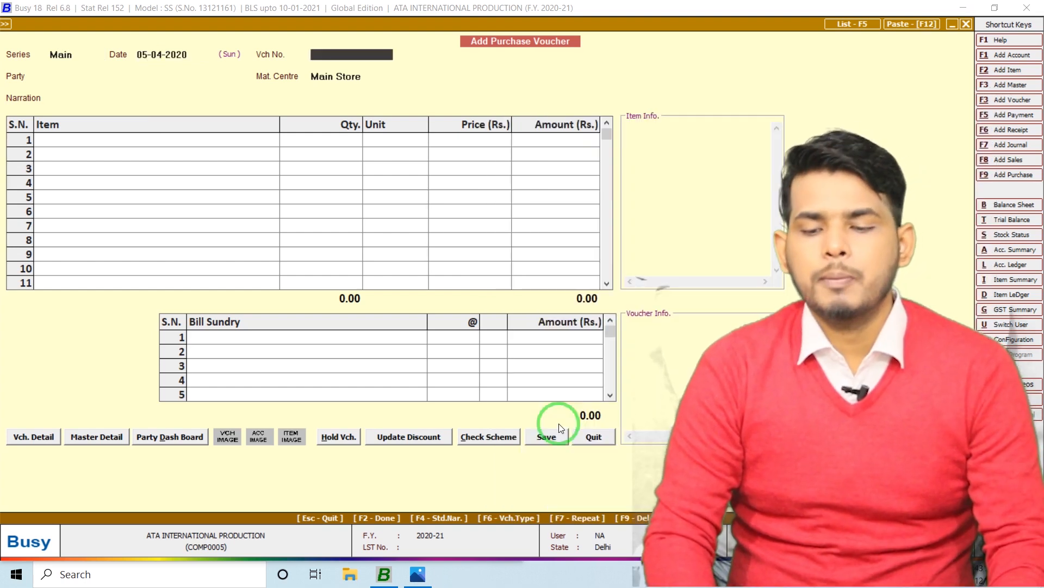
text(1)
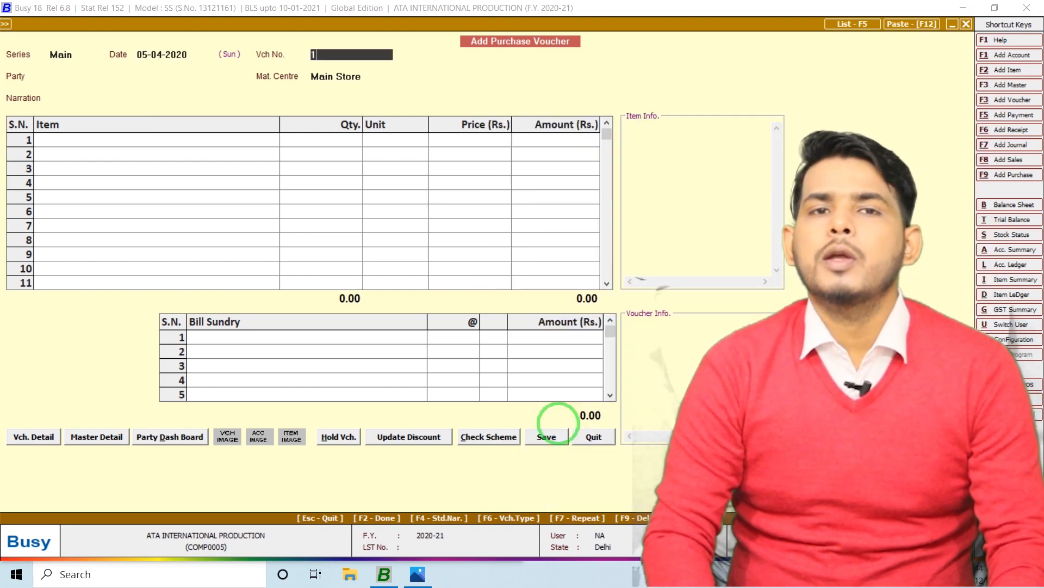
text(500)
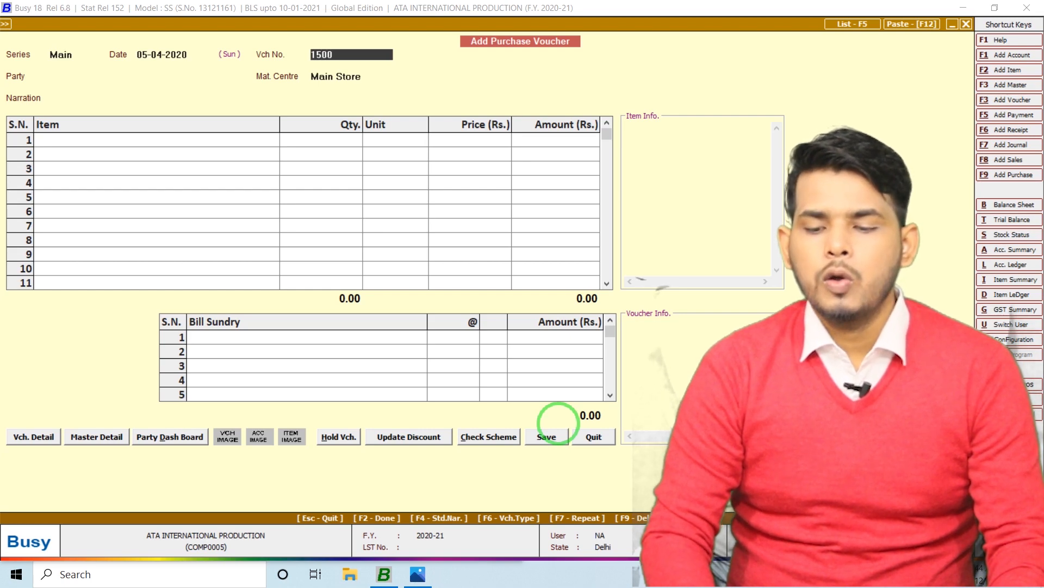
text(154)
key(Return)
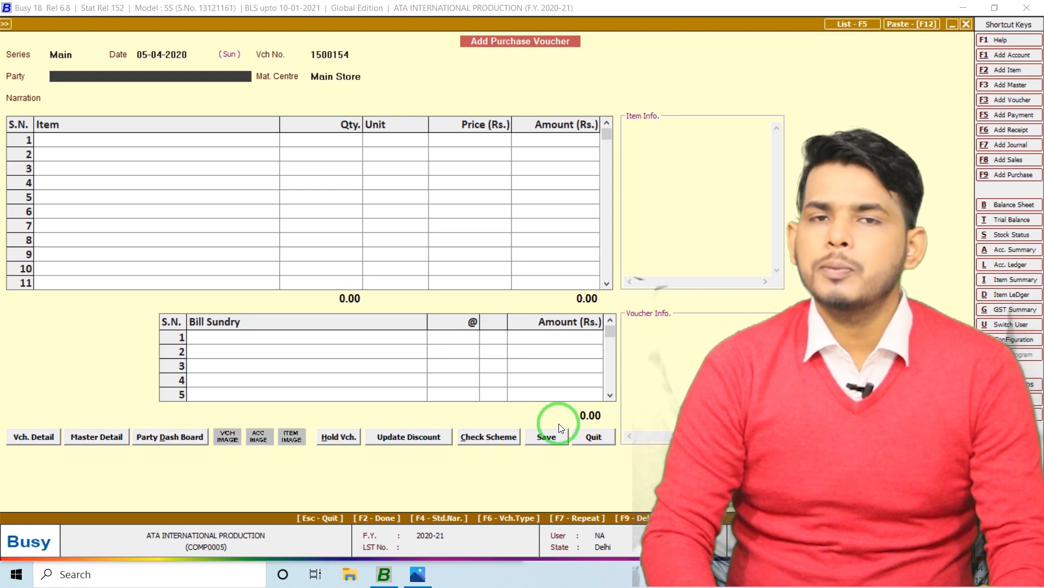
Create the party account SHIV KRIPA TRADERS under the Sundry Creditors group.
key(alt+c)
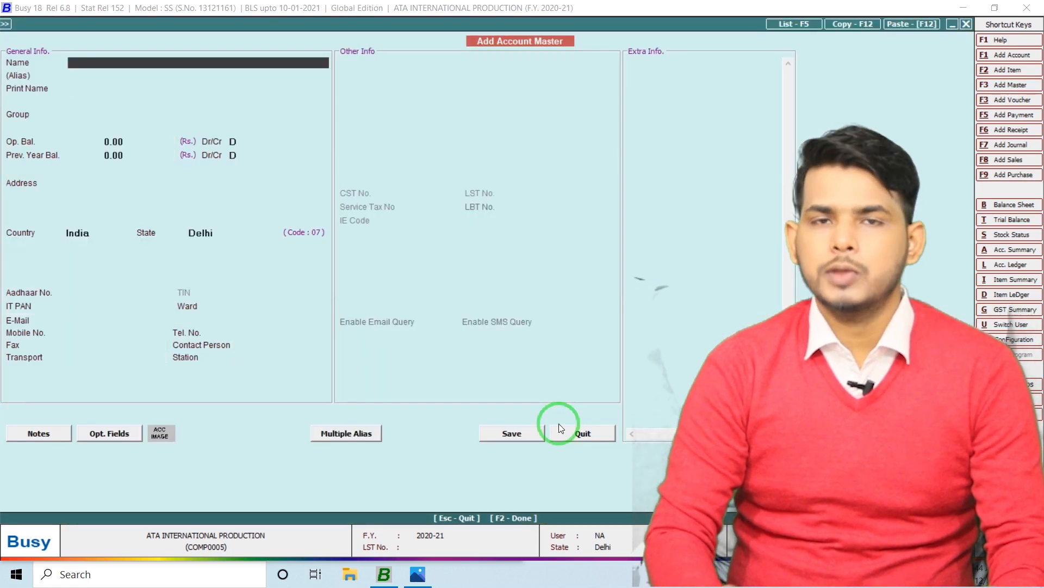
text(SHIV KIR)
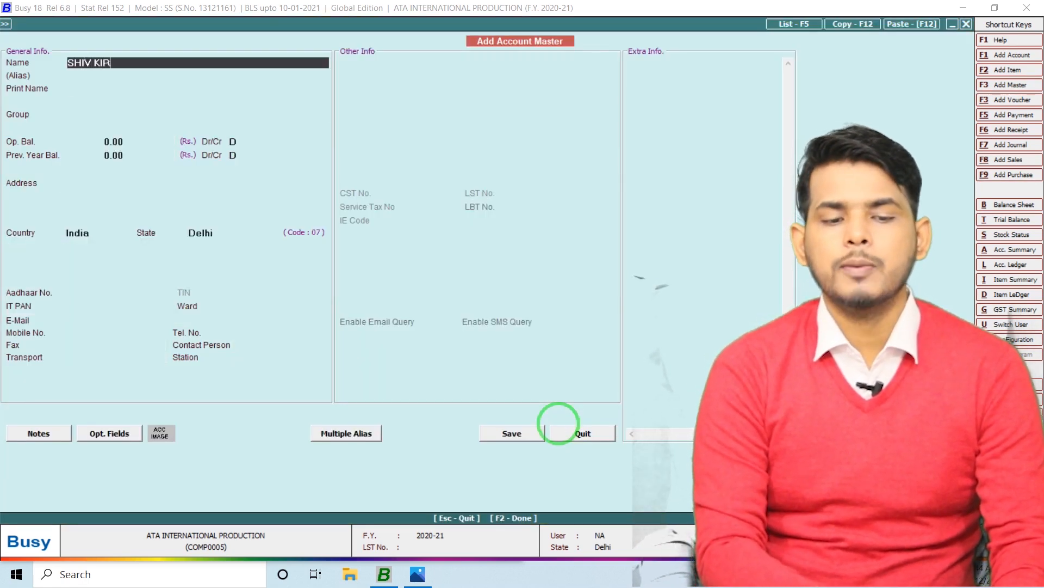
key(BackSpace)
text(RISH)
key(BackSpace)
key(BackSpace)
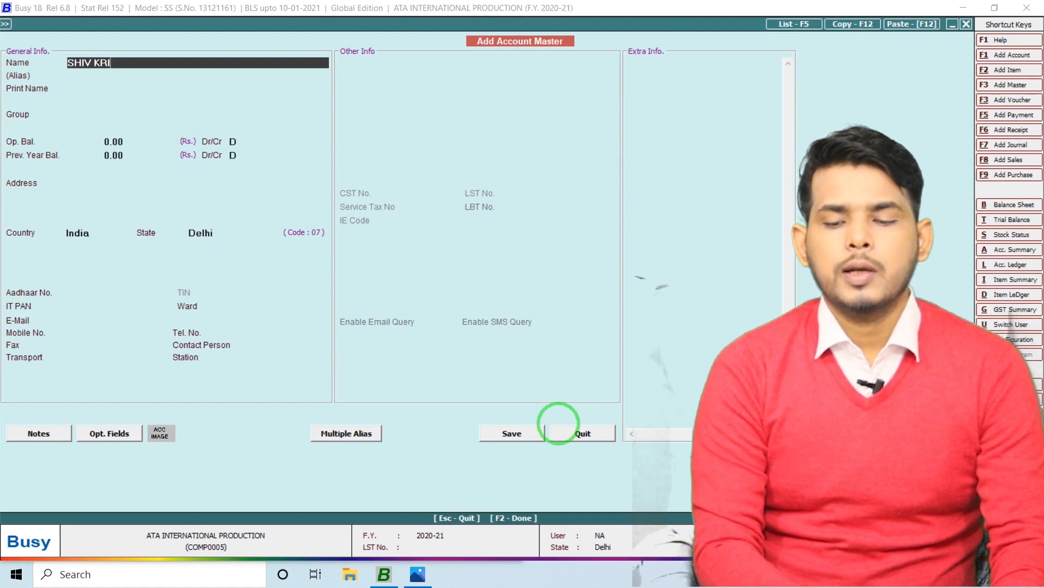
text(PA TR)
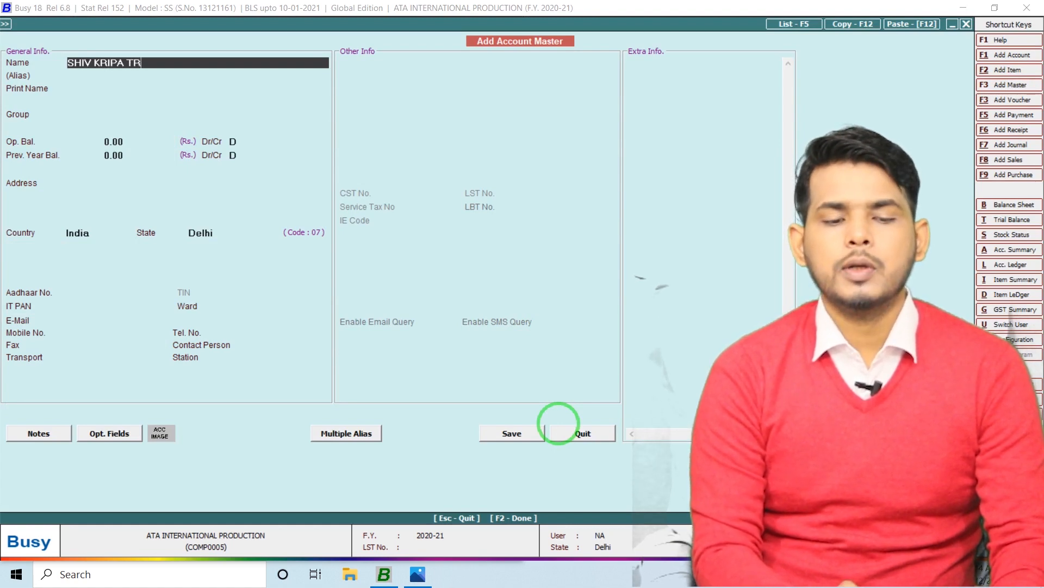
text(ADERS)
key(Return)
key(Return)
text(sun)
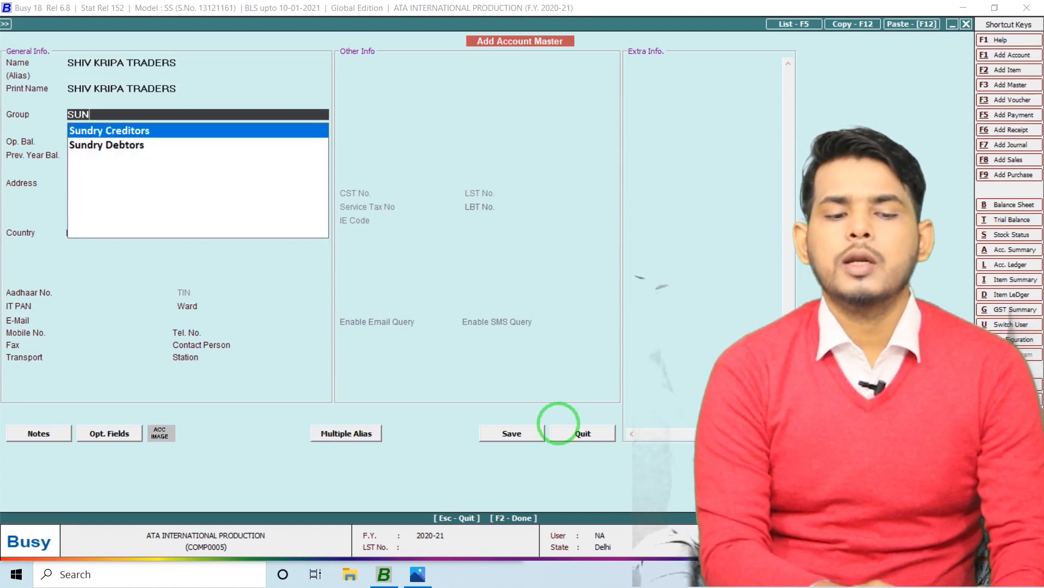
key(Return)
Fill in the supplier's address, identity and contact details, set bill-by-bill balancing to N, and save the account as the voucher's party.
key(Return)
key(Return)
key(Return)
text(4-)
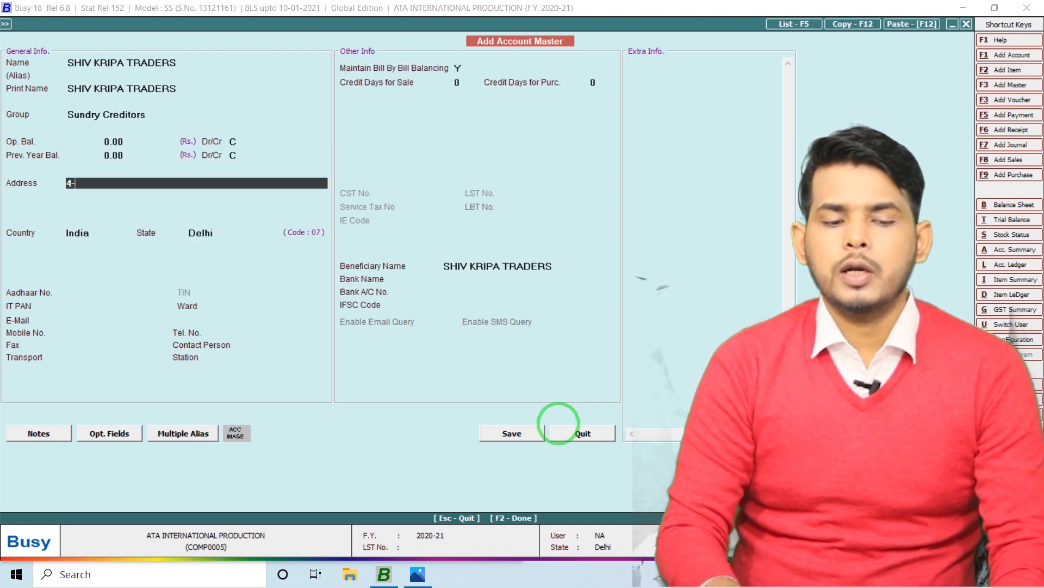
text(2890 STREET)
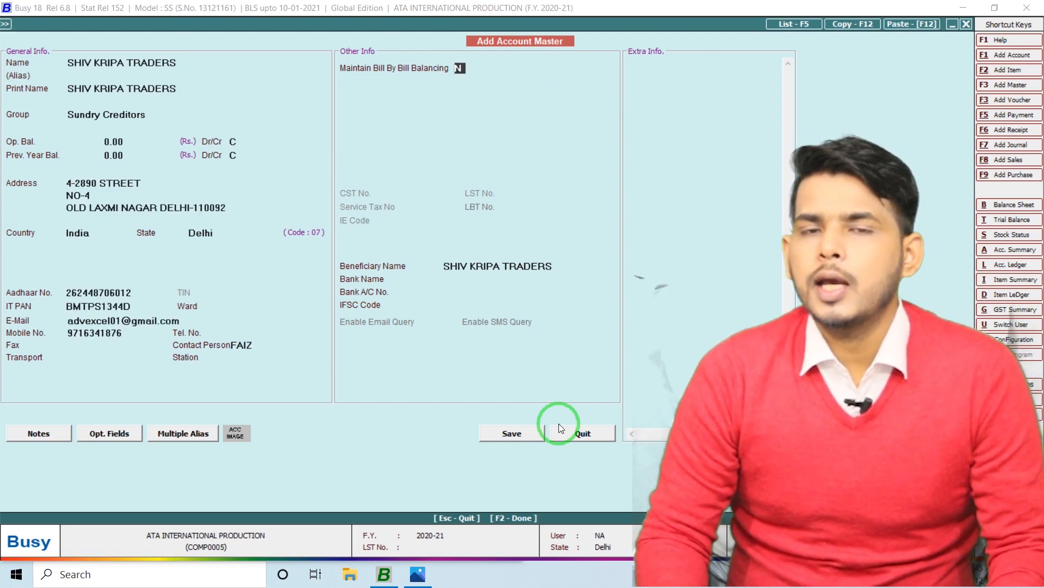
key(F2)
key(Return)
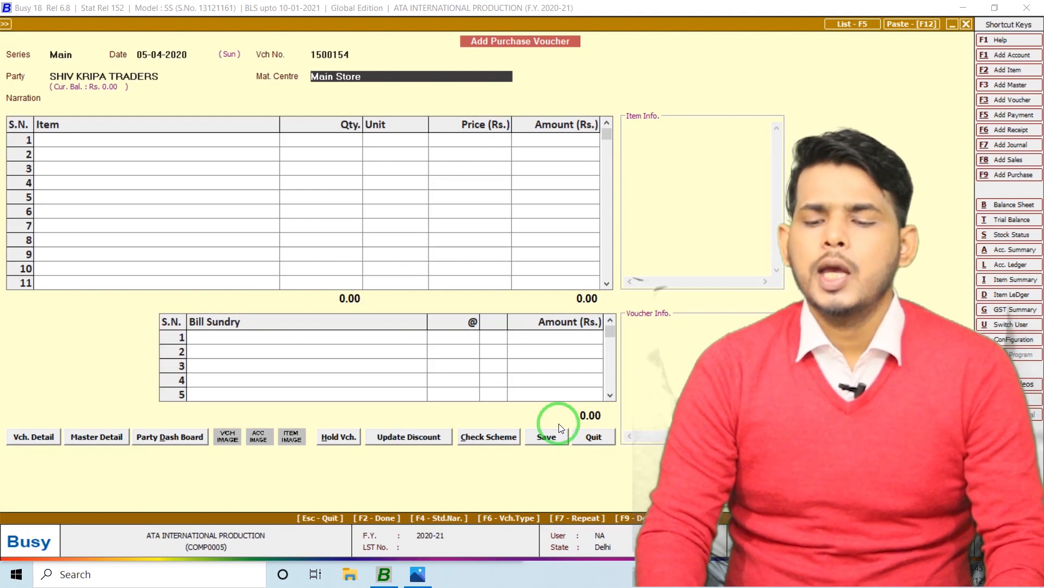
Keep Main Store, leave the narration blank, and create the first line's item DENIM-1 in group General with unit Metre.
key(Return)
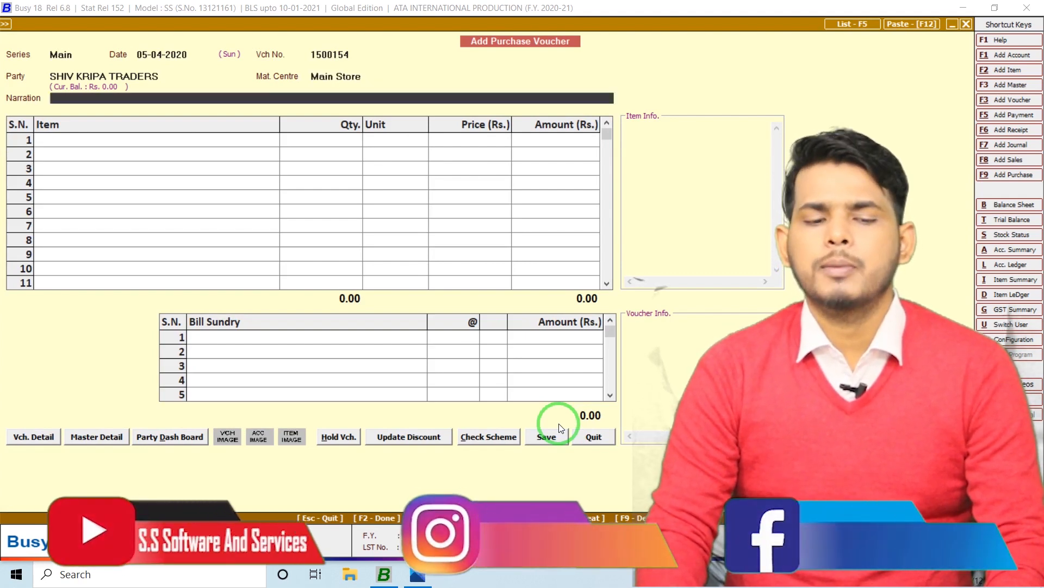
key(Return)
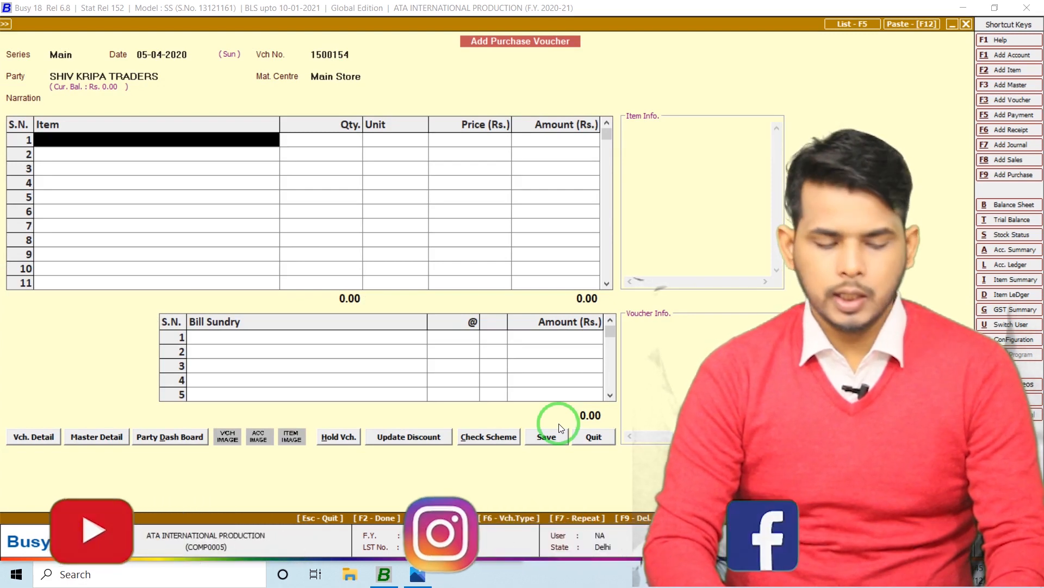
text(DE)
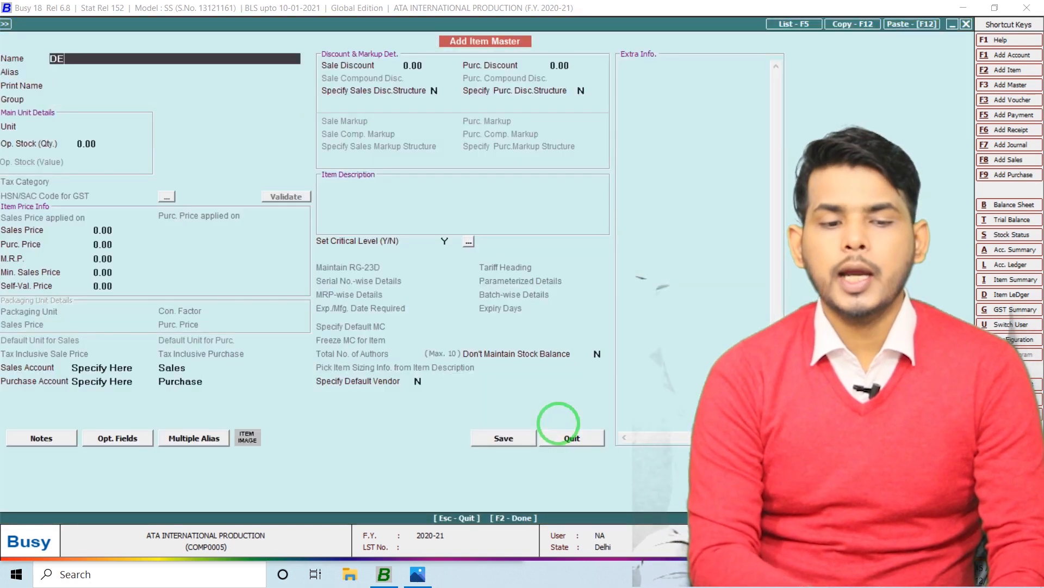
text(NIM-1)
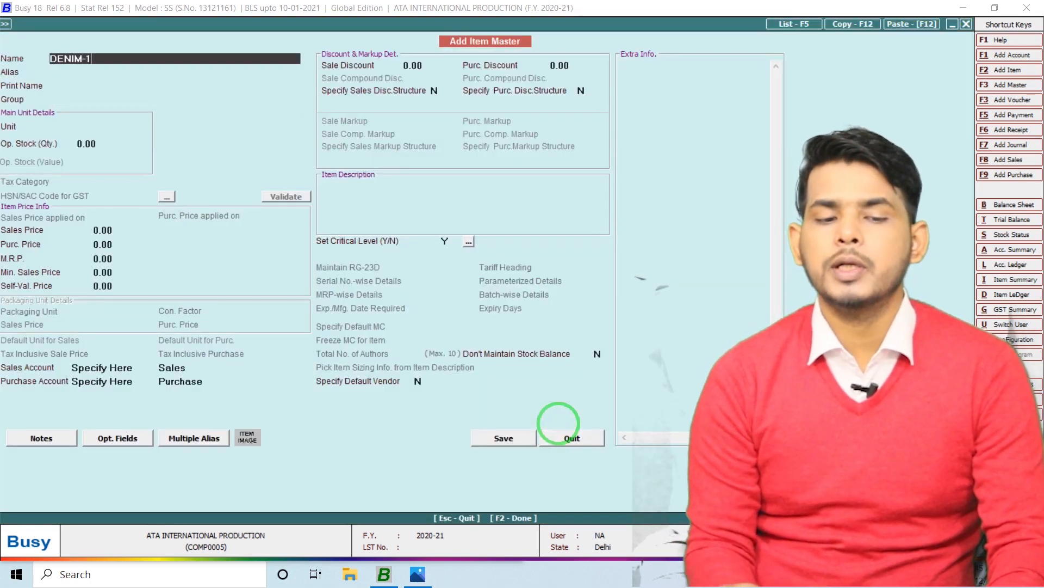
key(Return)
key(Return)
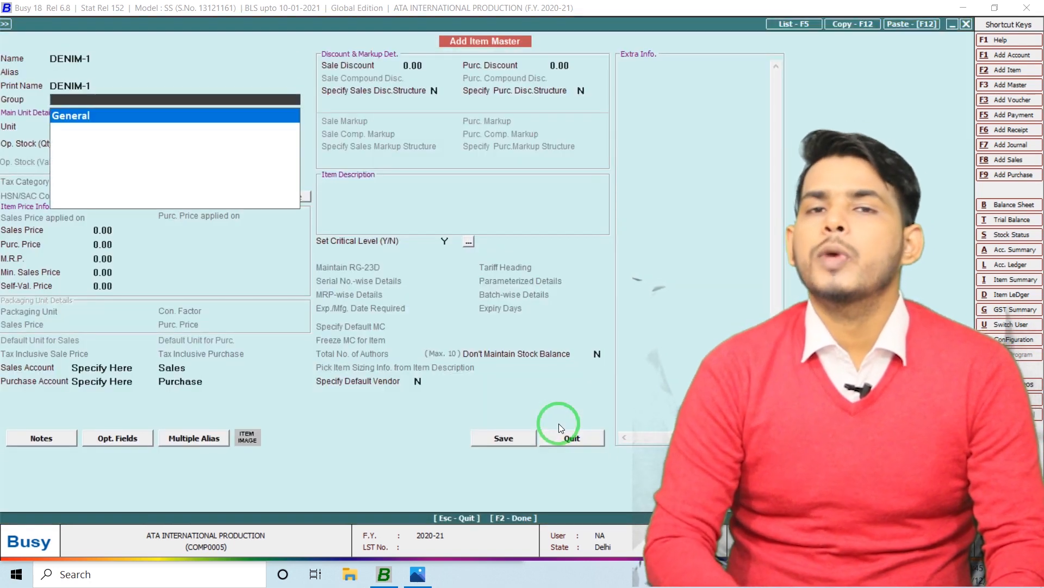
key(Return)
text(m)
key(Return)
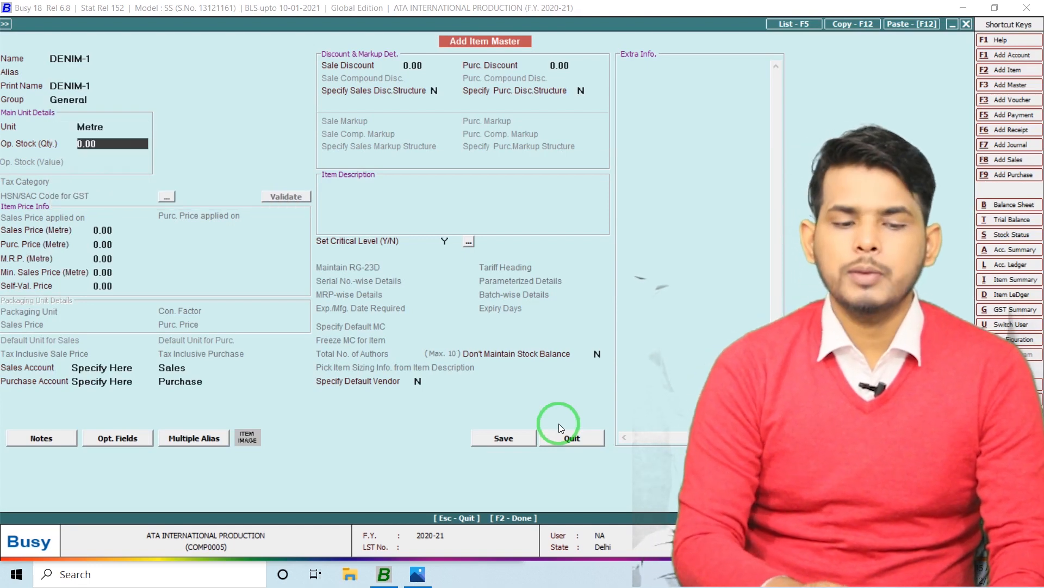
Set DENIM-1's purchase price to 10 per metre and save the item to the first line.
key(Return)
key(Return)
text(10)
key(Return)
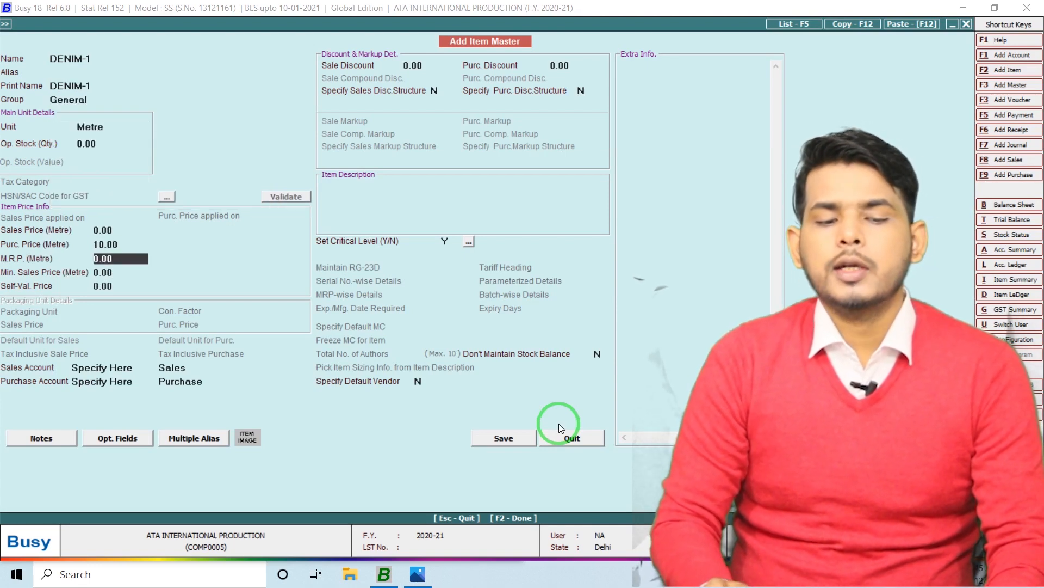
key(F2)
key(Return)
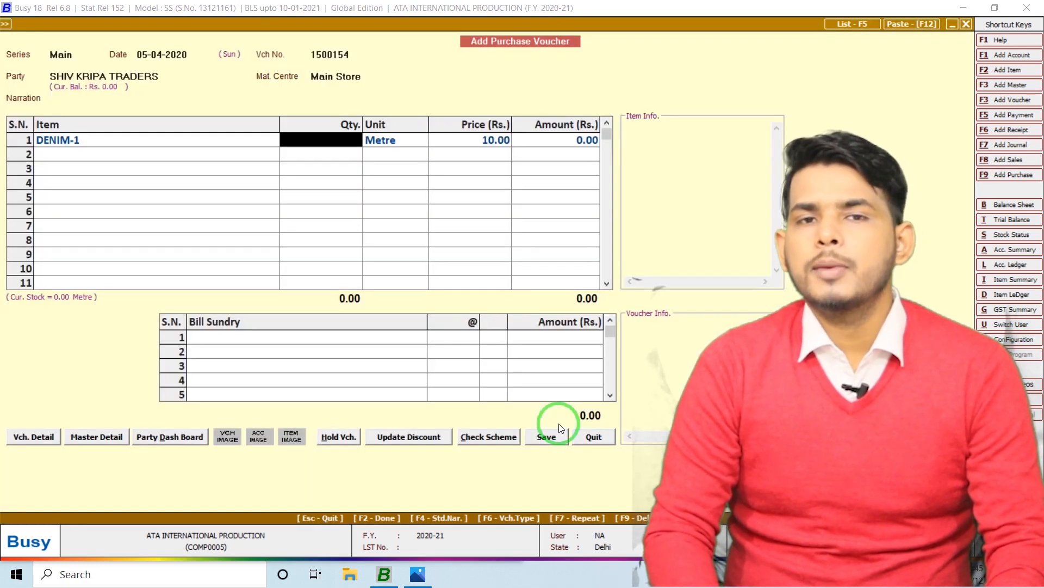
Enter a quantity of 1,570 metres for DENIM-1 and accept its unit and price.
text(1570)
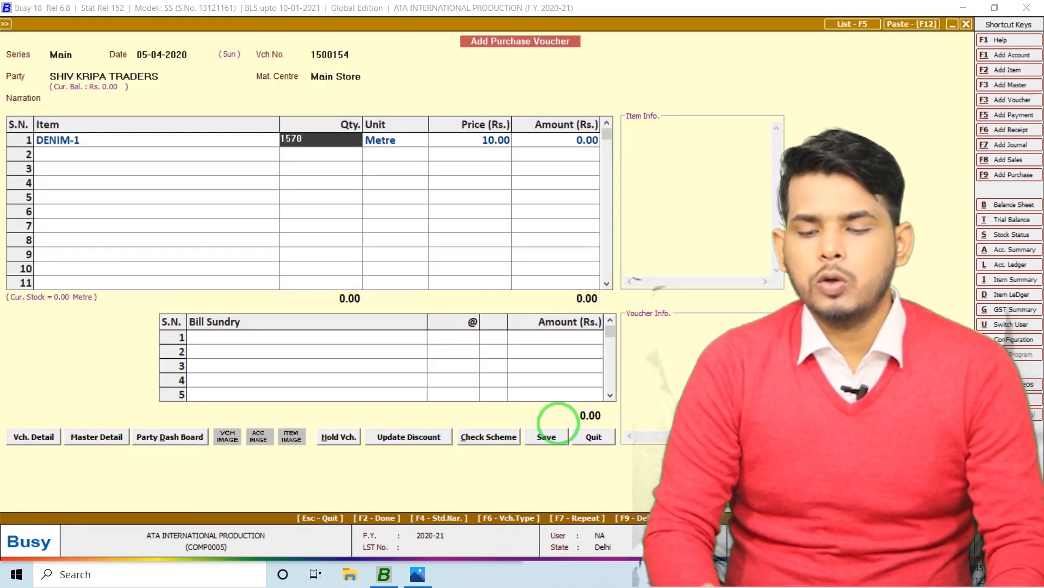
key(Return)
key(Return)
key(Return)
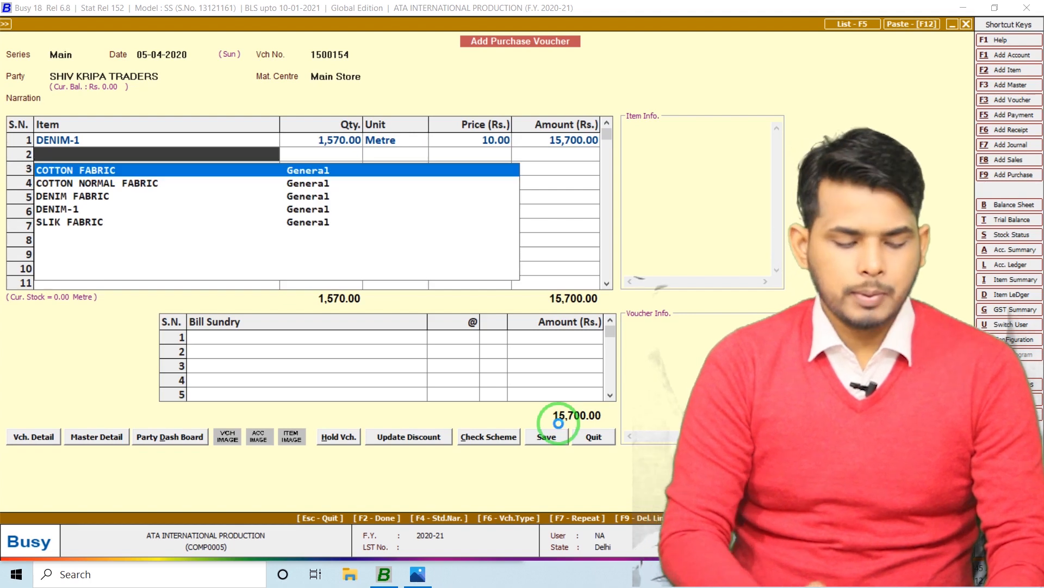
Create the item DENIM-2 for the second line, in group General with unit Metre.
key(F3)
text(DENIM)
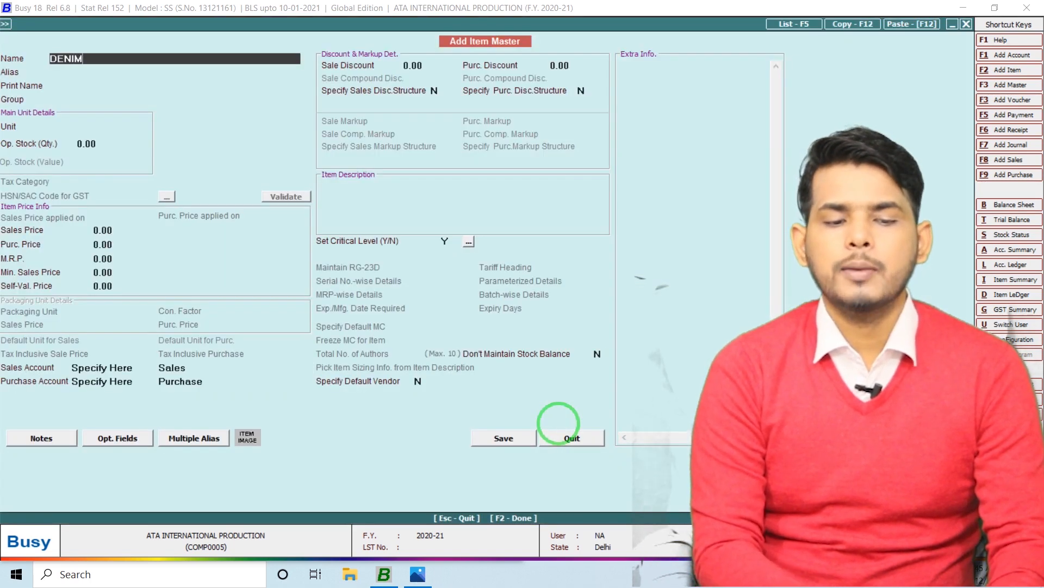
text(-2)
key(Return)
key(Return)
key(Return)
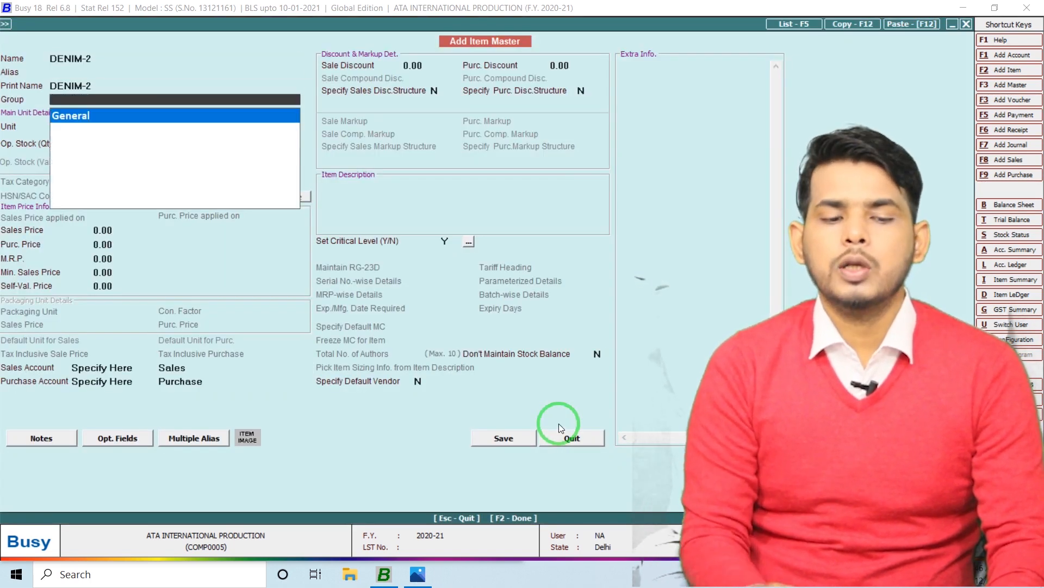
key(Return)
text(Metre)
key(Return)
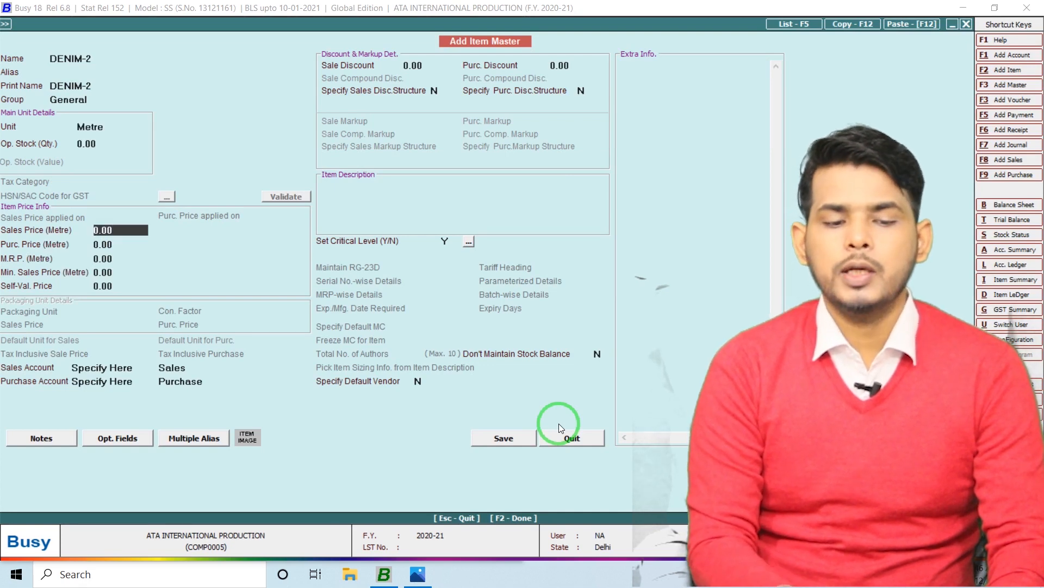
Set DENIM-2's purchase price to 20 per metre and save the item.
key(Return)
text(20)
key(Return)
key(F2)
key(Return)
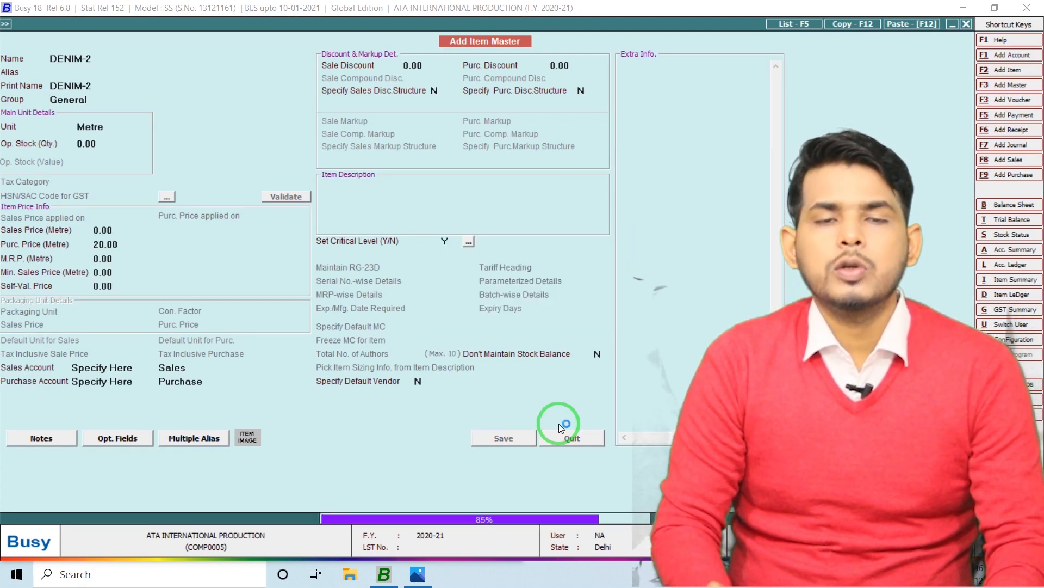
Enter a quantity of 1,675 metres for DENIM-2 and accept its unit and price.
key(Return)
text(1675)
key(Return)
key(Return)
key(Return)
key(Return)
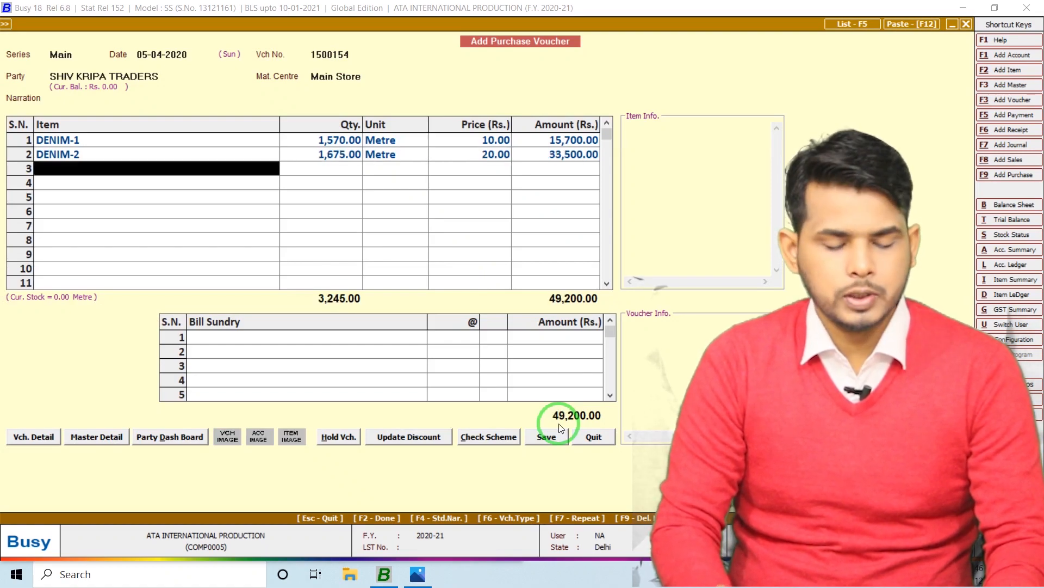
Create the item DENIM-3 for the third line, in group General with unit Metre.
key(F3)
text(DENIM-3)
key(Return)
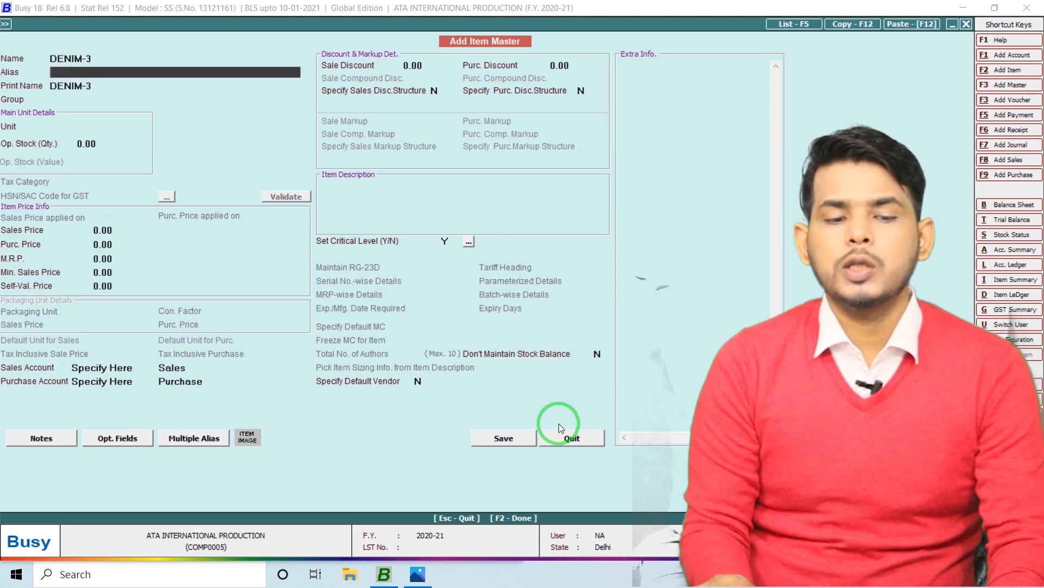
key(Return)
key(Return)
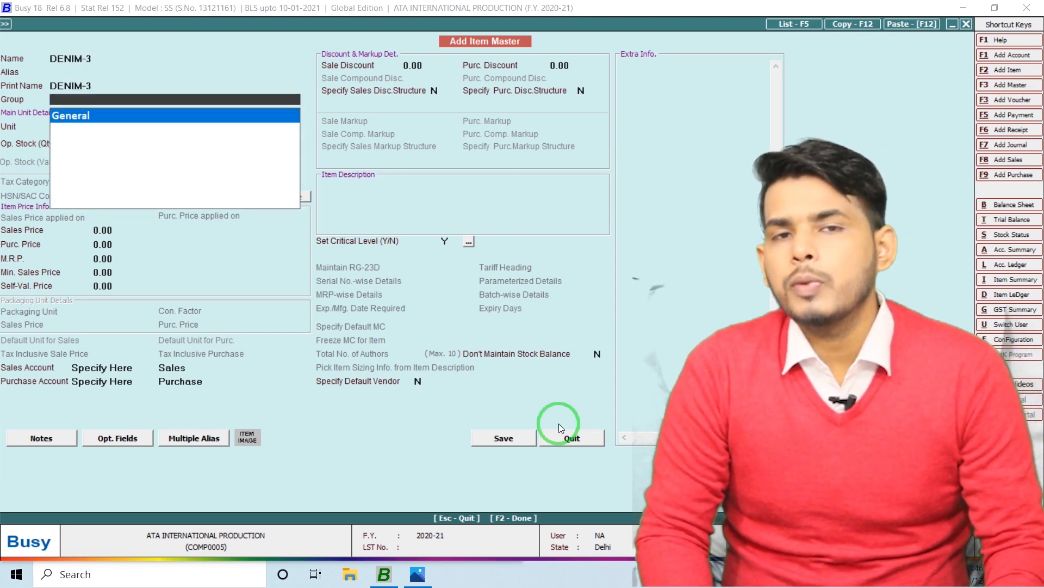
key(Return)
text(m)
key(Return)
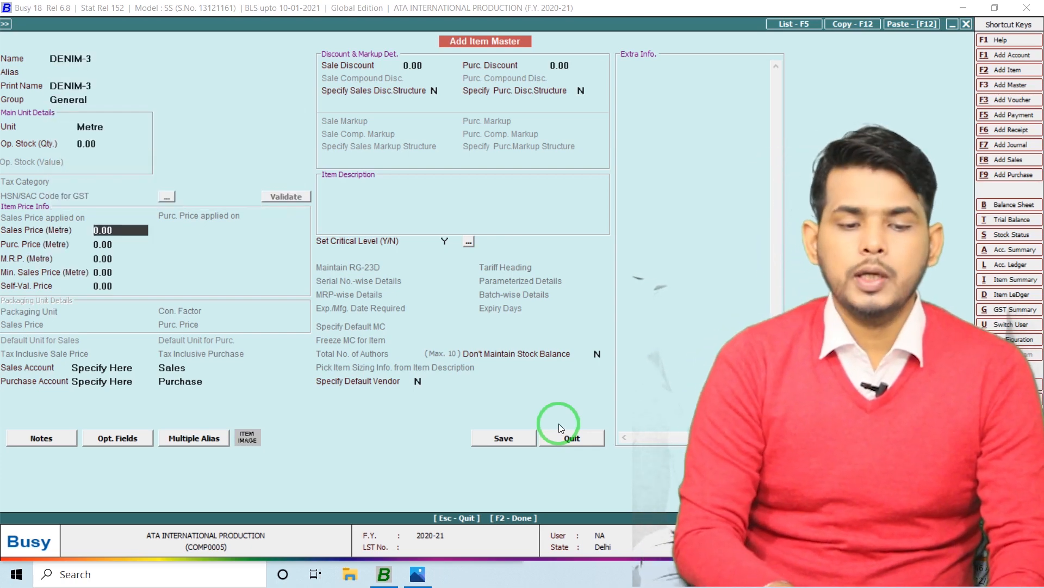
Set DENIM-3's purchase price to 50 per metre and save the item.
key(Return)
text(50)
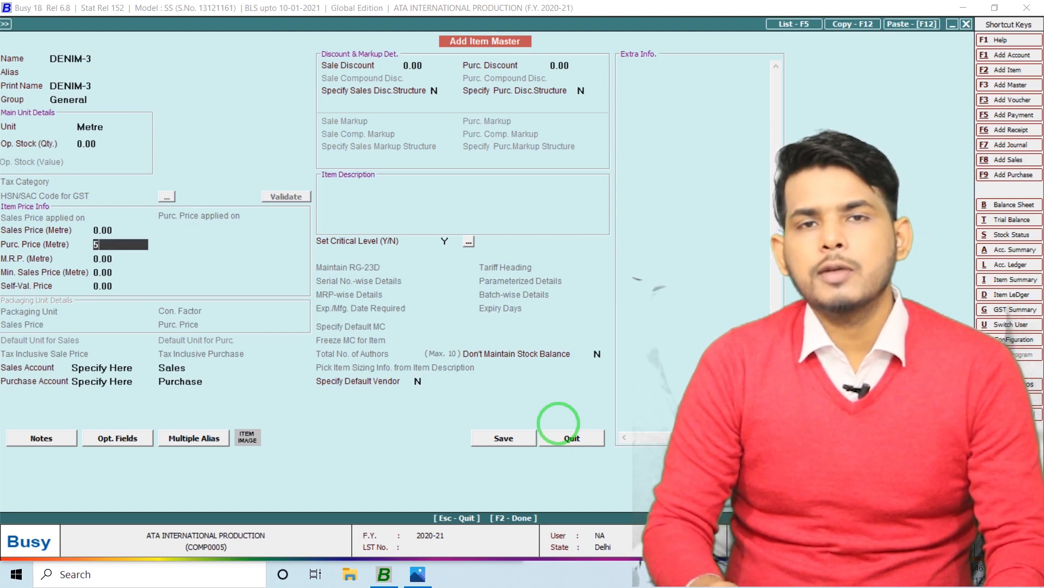
key(Return)
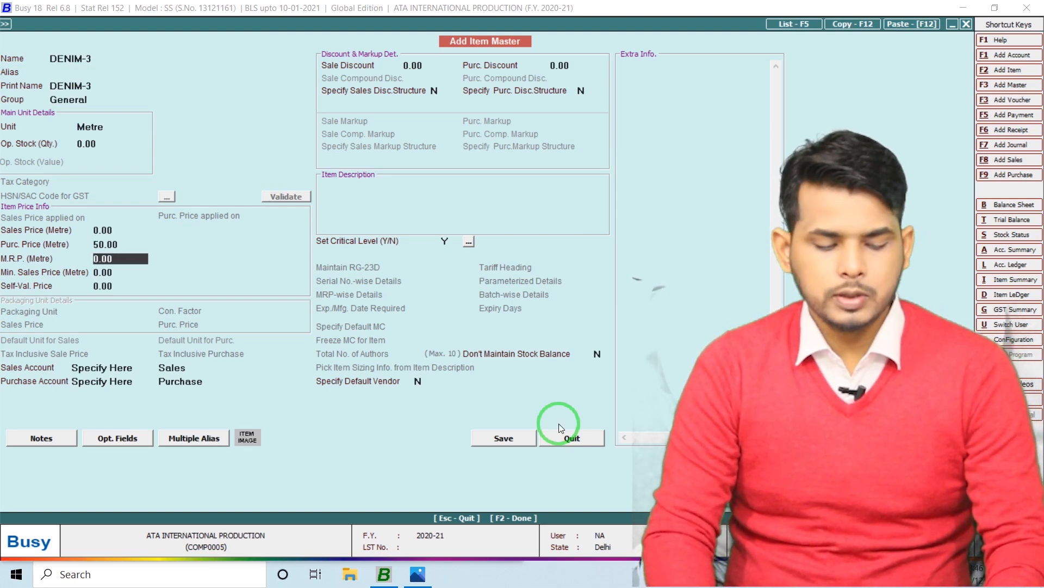
key(F2)
Enter a quantity of 700 metres for DENIM-3 and accept its unit and price.
text(700)
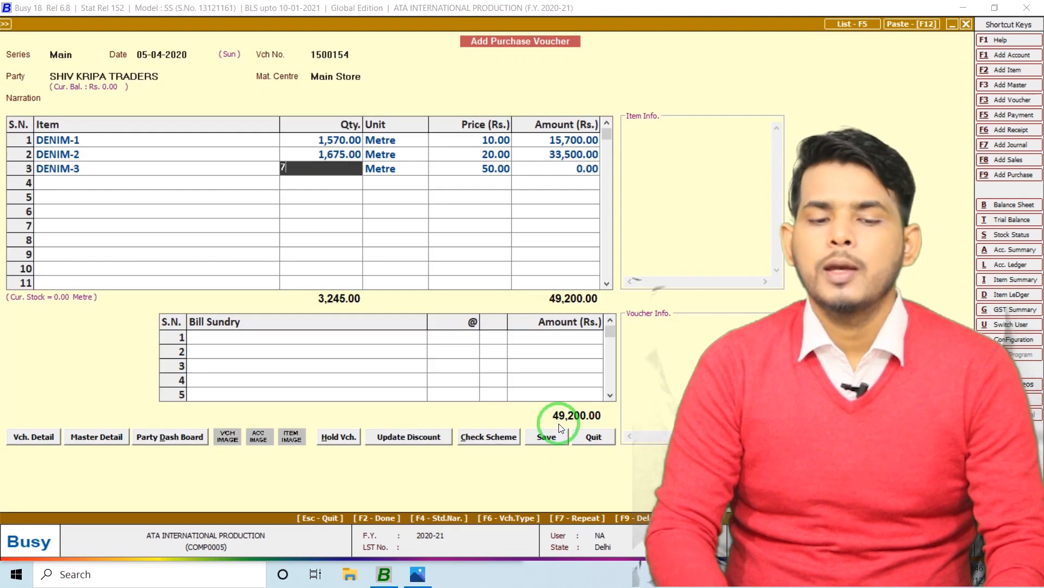
key(Return)
key(Return)
key(Return)
key(Return)
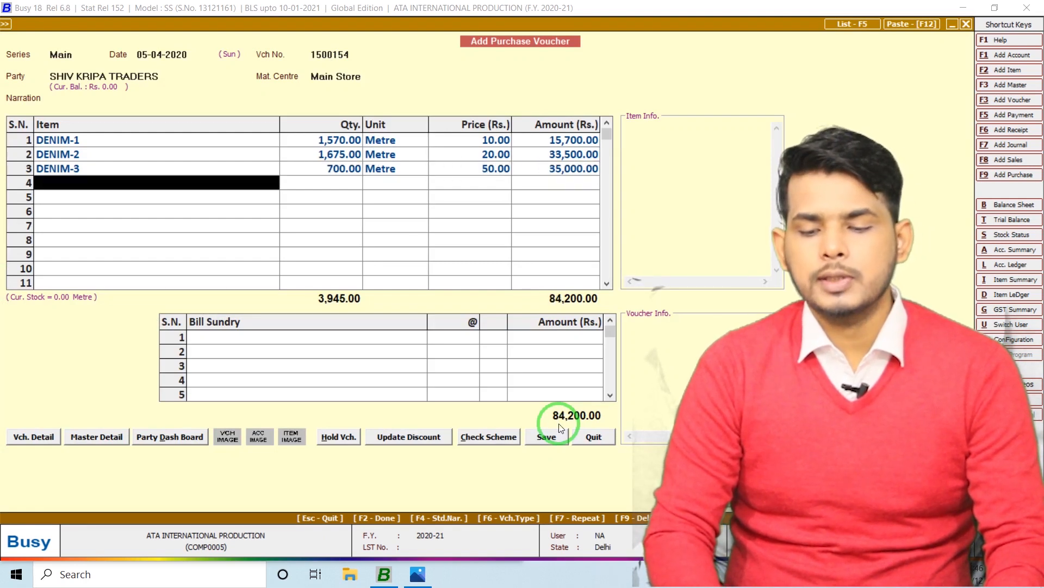
Create the item DENIM-4 for the fourth line, in group General with unit Metre.
click(559, 423)
key(F3)
text(DENIM-4)
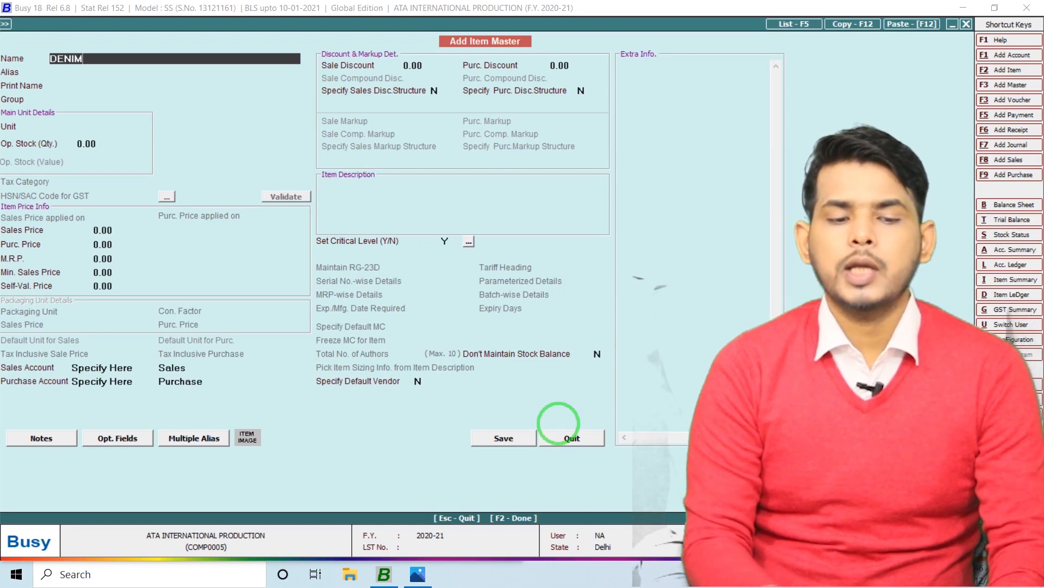
key(Return)
key(Return)
key(Return)
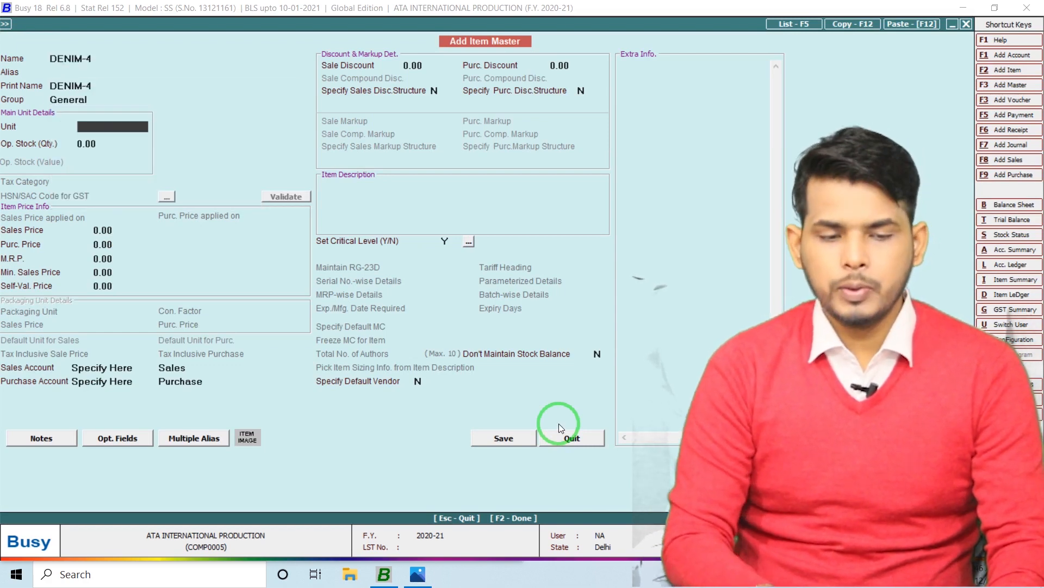
text(m)
key(Return)
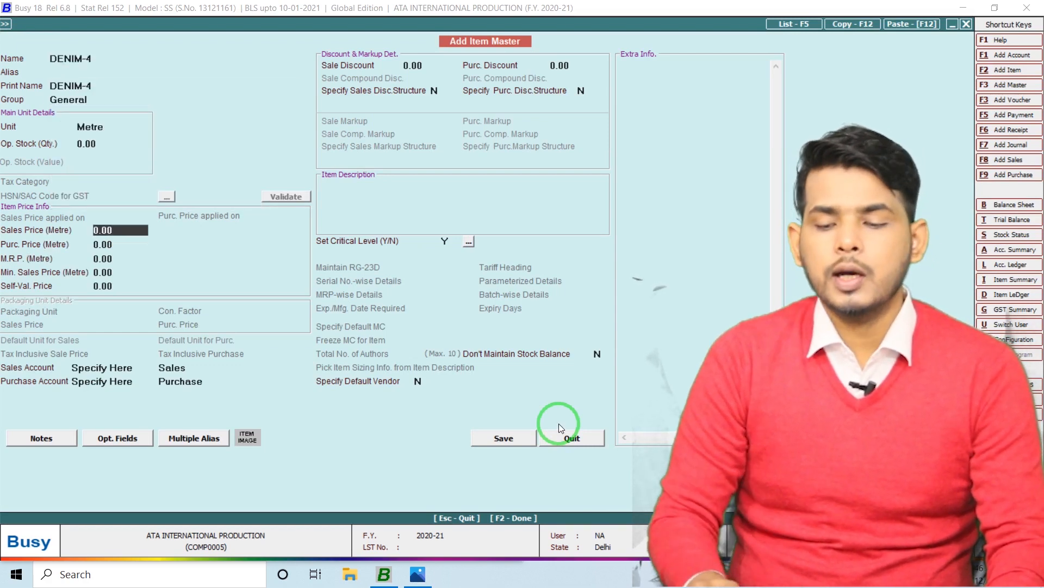
Set DENIM-4's purchase price to 100 per metre and save the item.
key(Return)
text(100)
key(Return)
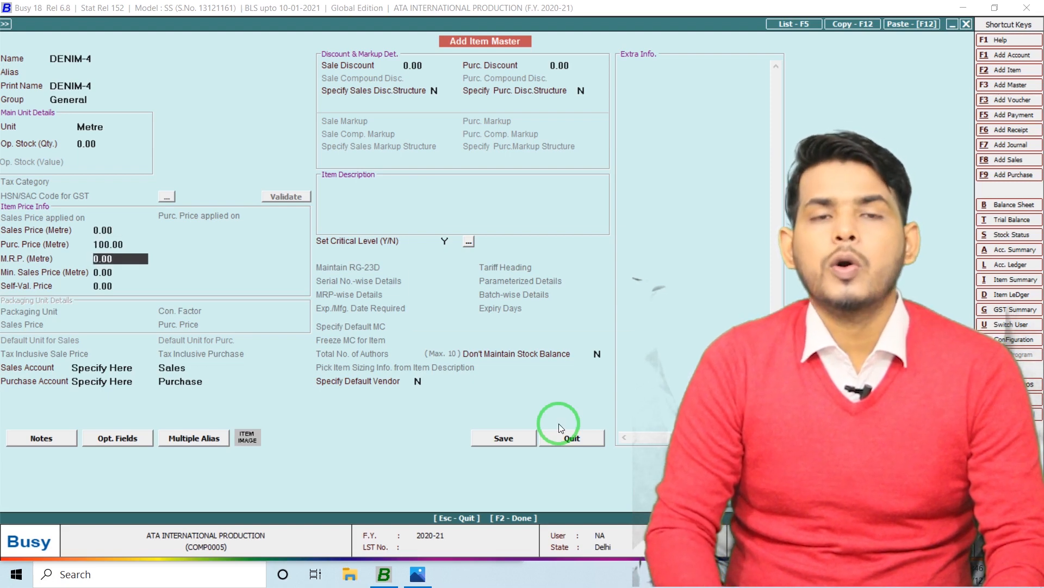
key(F2)
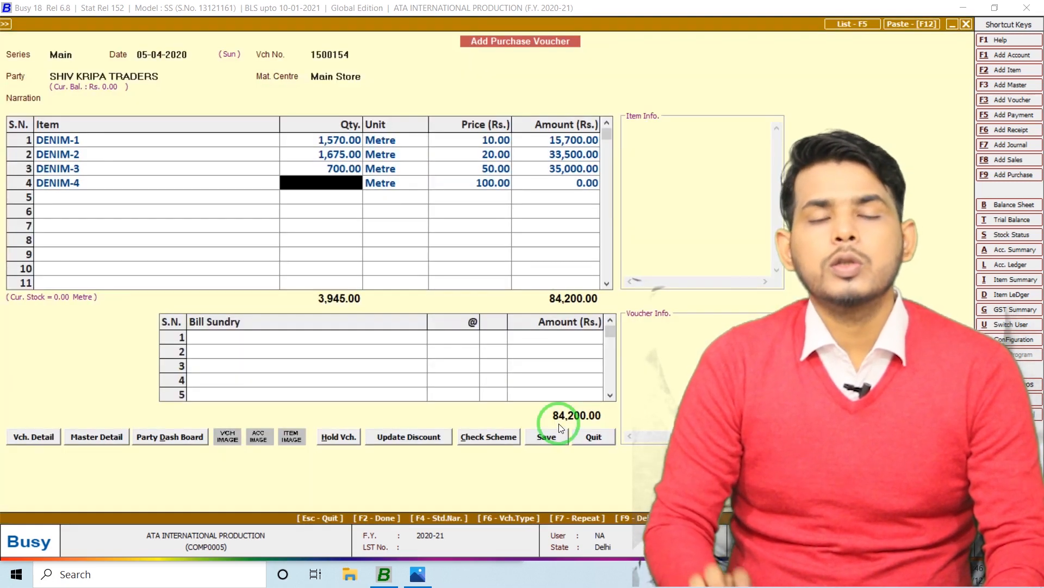
Enter a quantity of 1,000 metres for DENIM-4, accept its unit and price, and finish the item list.
text(1000)
key(Return)
key(Return)
key(Return)
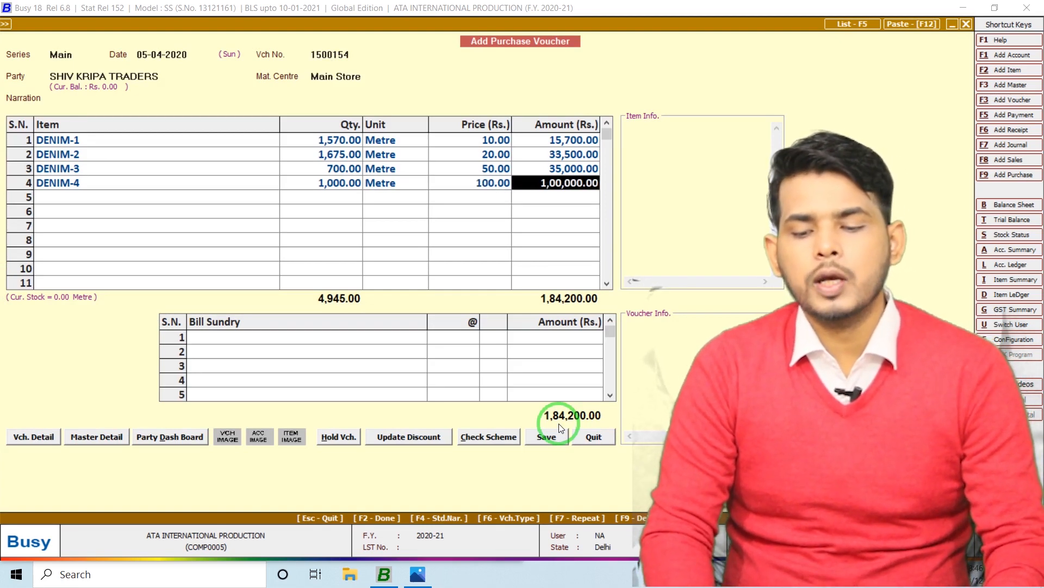
key(Return)
key(Return)
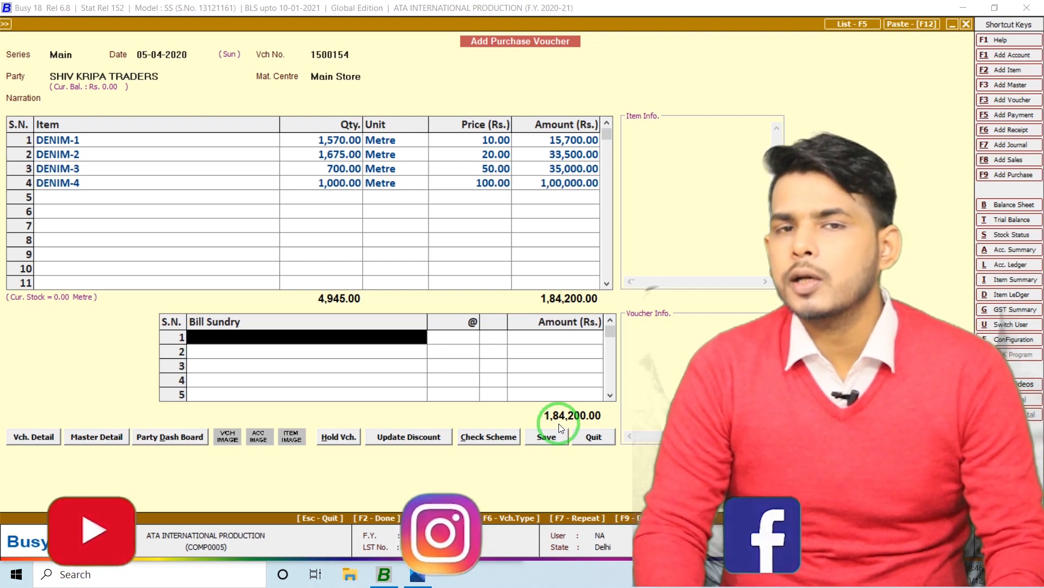
Create a bill sundry named "Tansport Charge" with type Additive, nature Others and the default value kept.
key(F3)
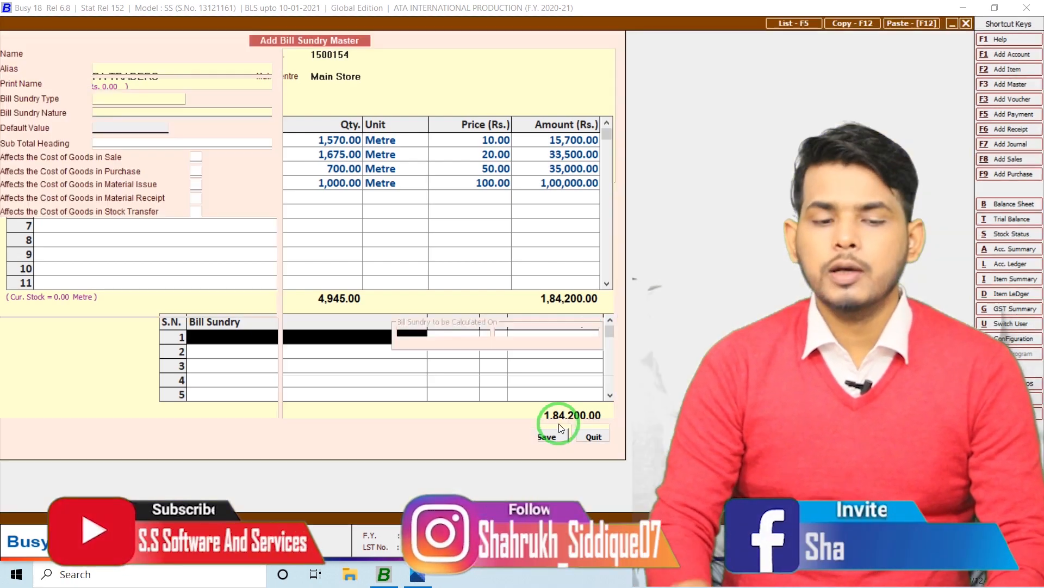
text(T)
key(Caps_Lock)
text(ansport C)
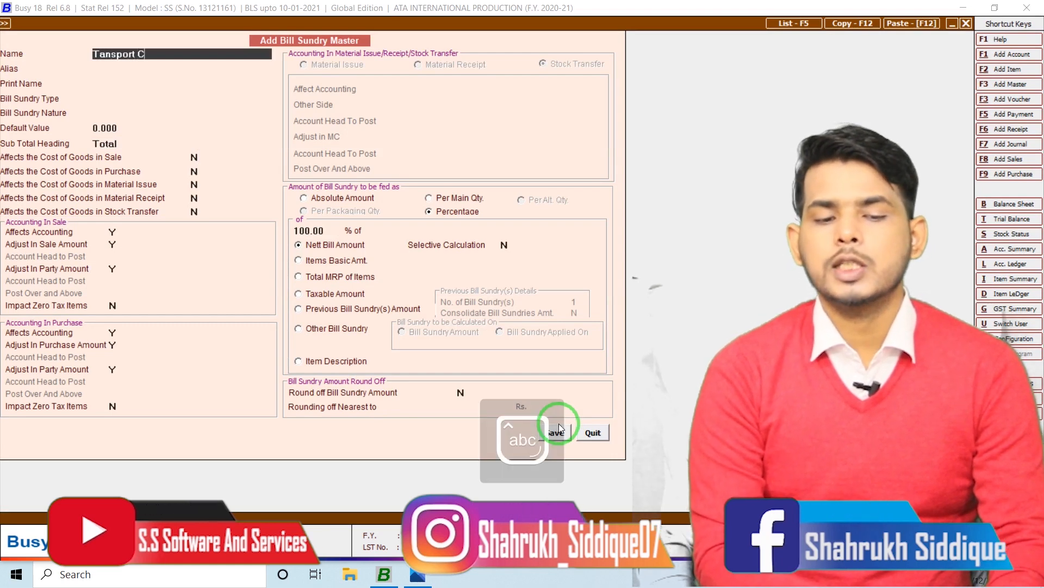
text(harge)
key(Return)
key(Return)
key(Return)
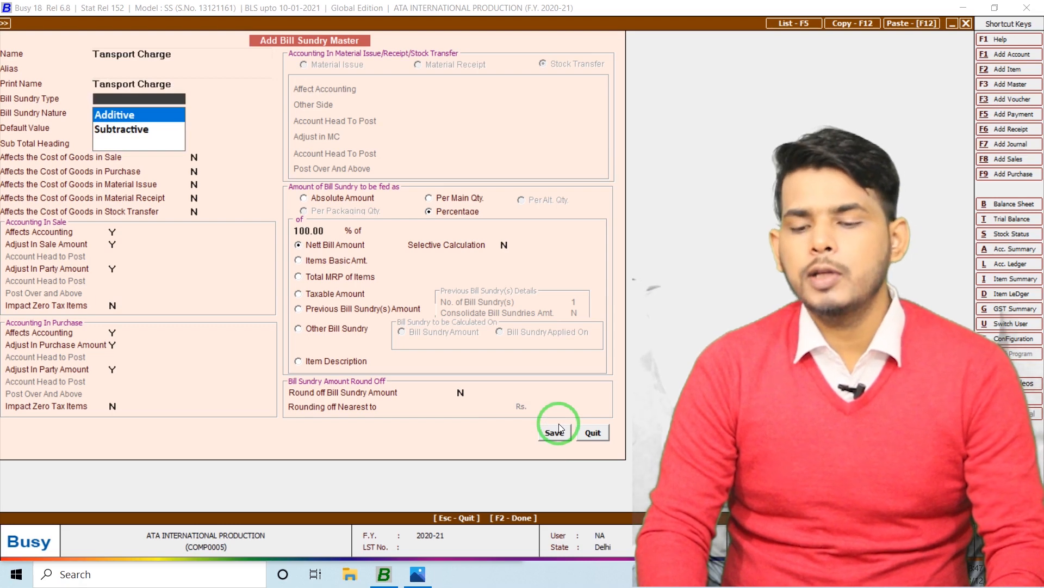
key(Return)
key(Return)
key(Return)
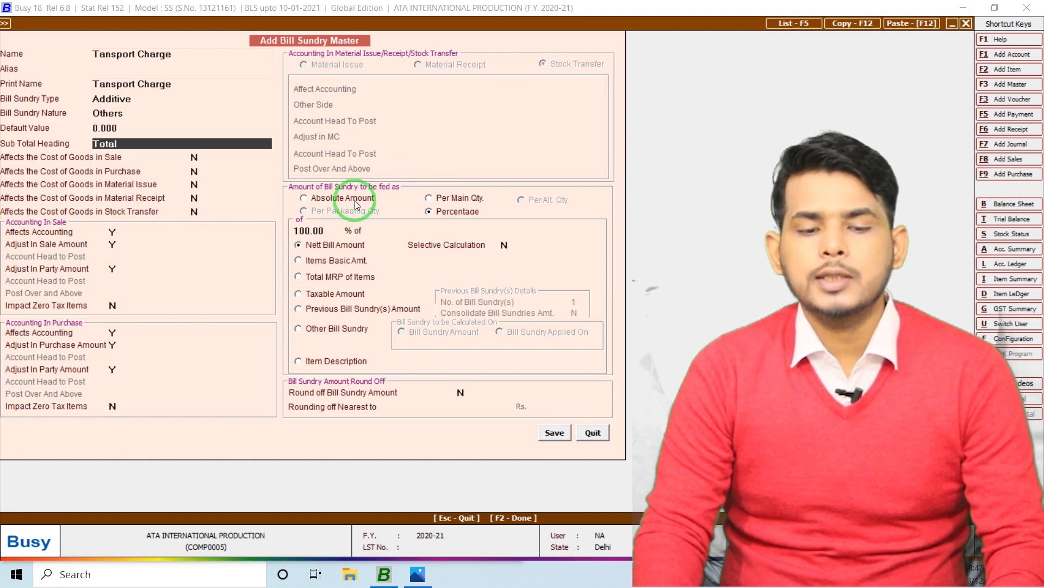
Set the Tansport Charge bill sundry to be fed as an absolute amount and save it.
click(343, 198)
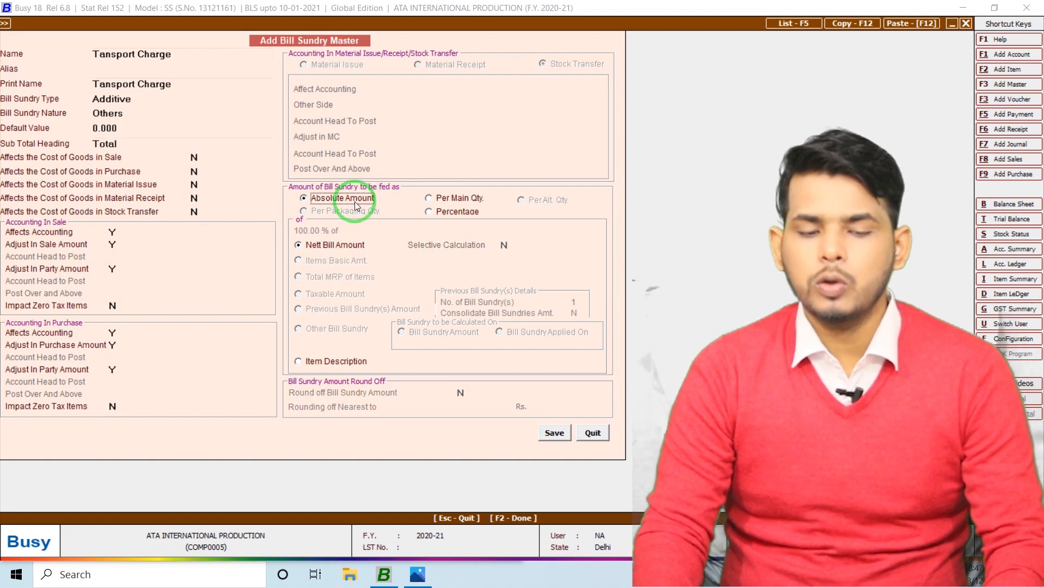
key(F2)
key(Return)
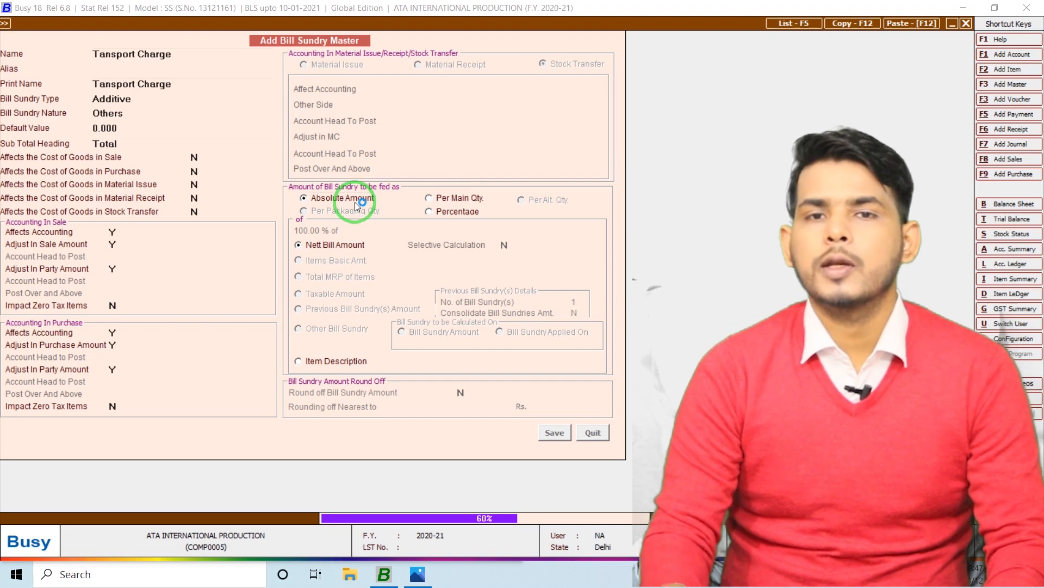
key(Return)
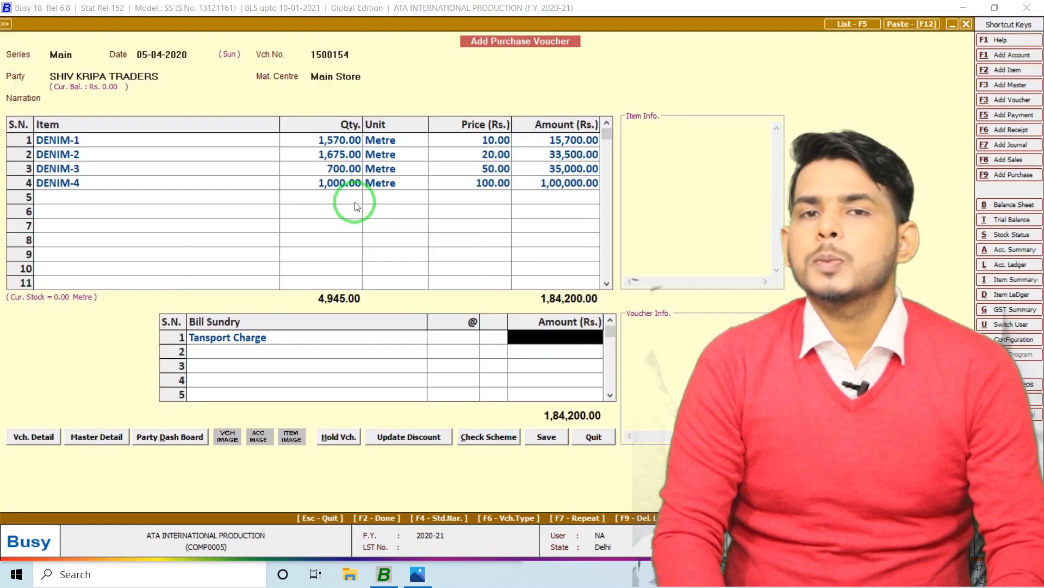
Enter 500 for Tansport Charge and add the PACKING CHARGE bill sundry with an amount of 1,000.
text(500)
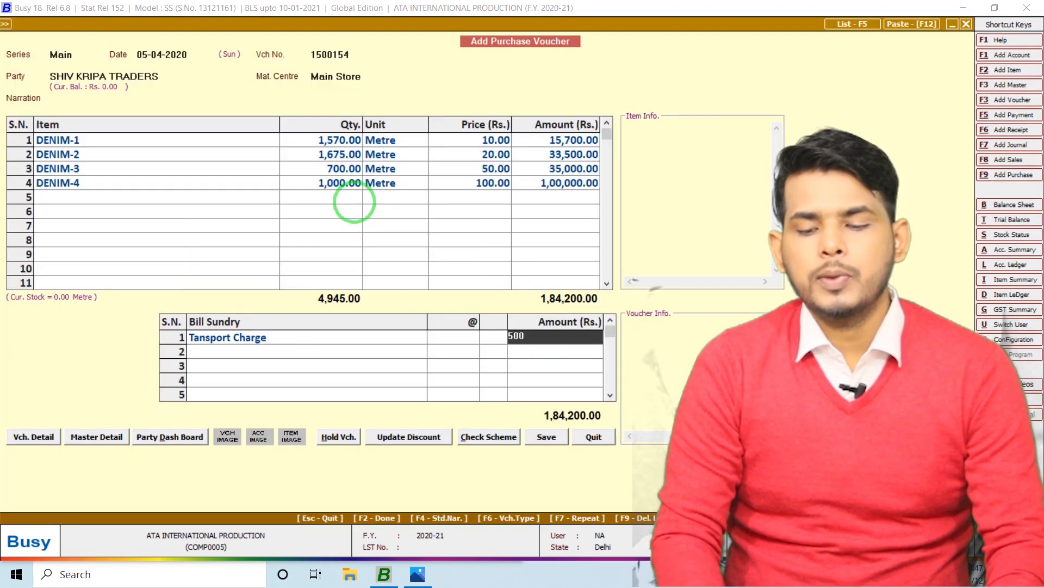
key(Return)
text(pac)
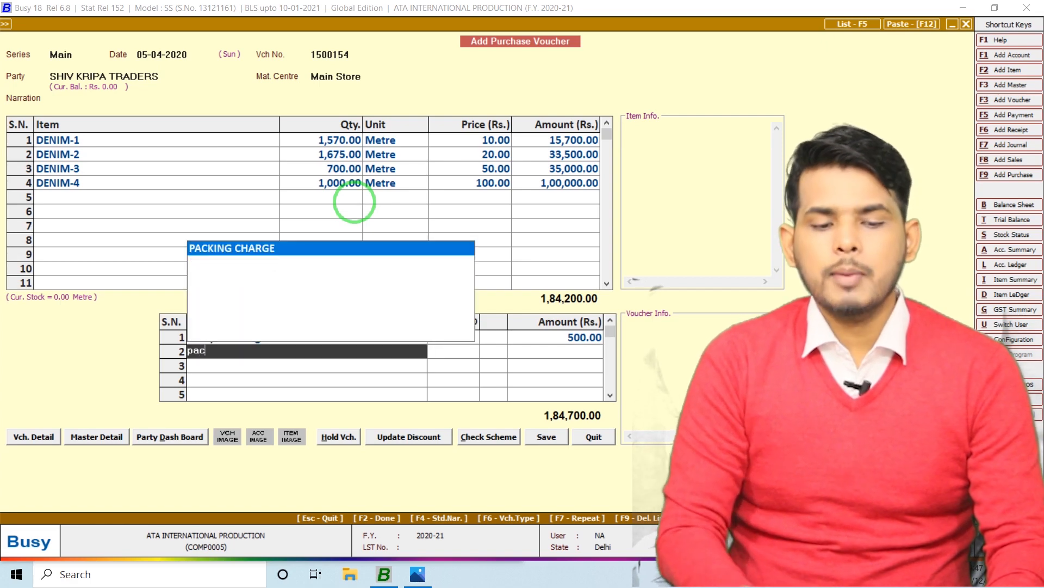
key(Return)
text(1000)
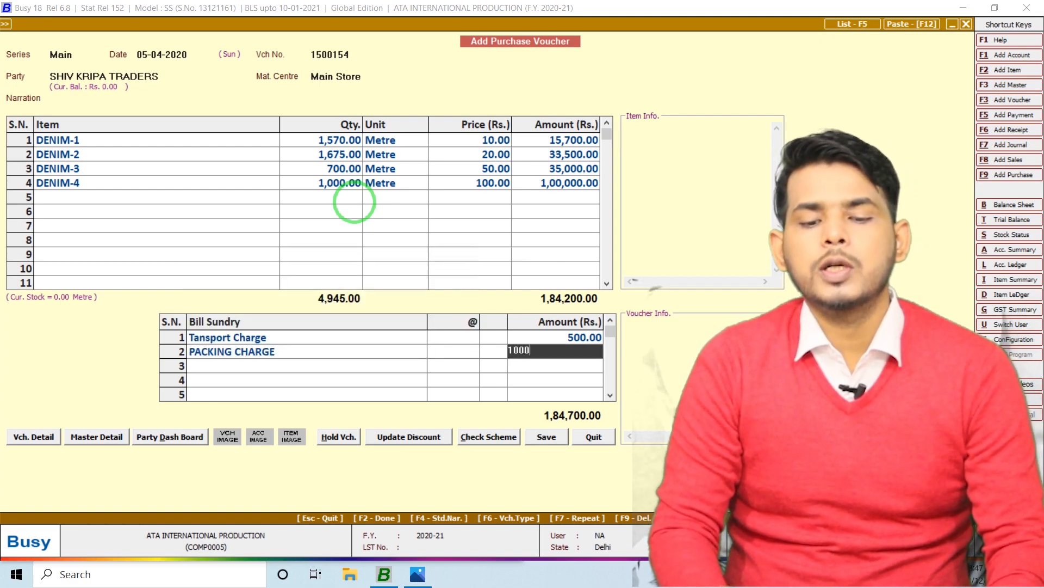
key(Return)
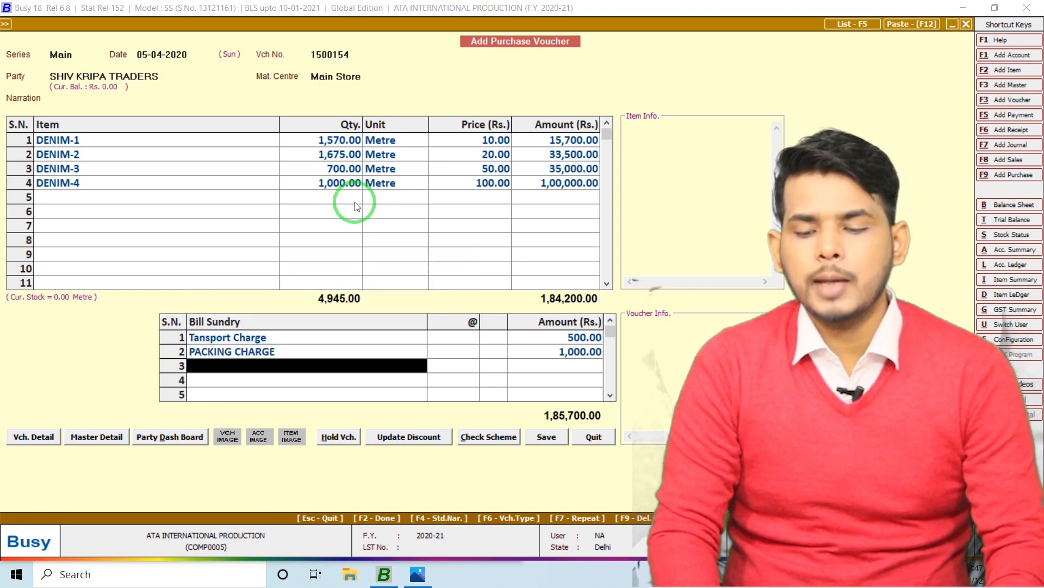
Add the Discount bill sundry at 2% on the third bill sundry line.
text(dis)
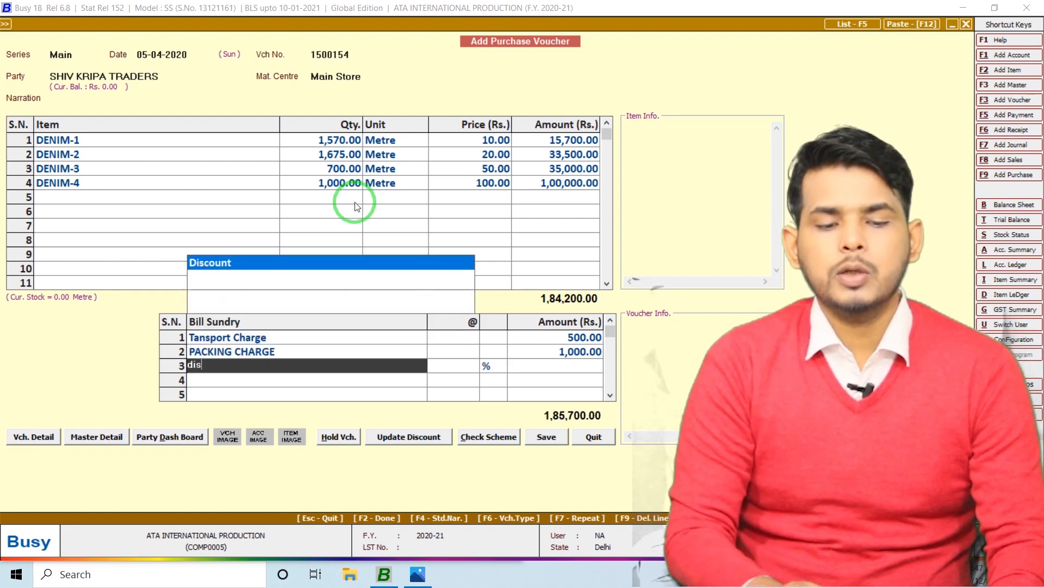
key(Return)
text(2)
key(Return)
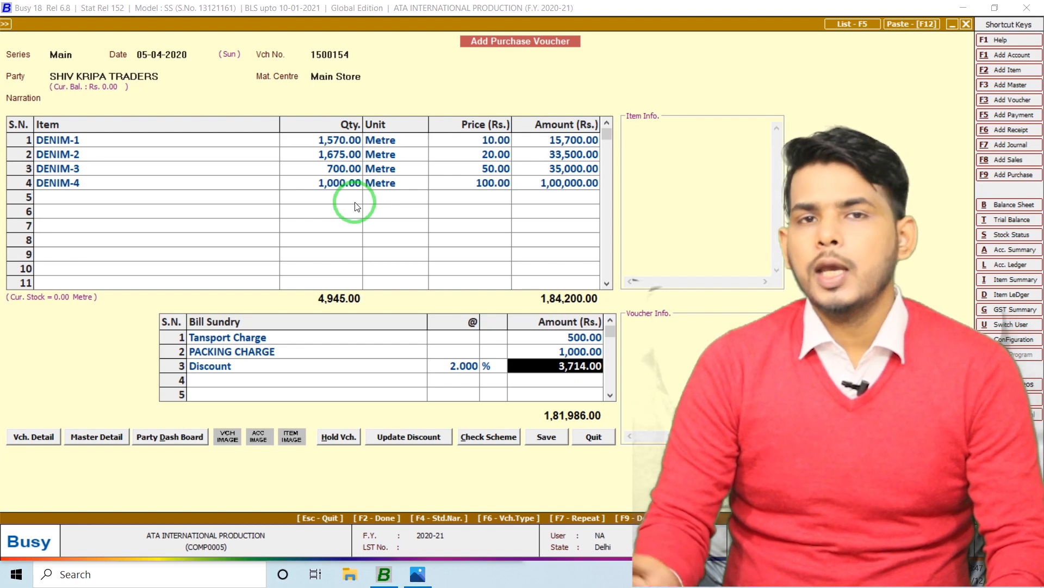
Save the purchase voucher for Shiv Kripa Traders.
key(F2)
key(Return)
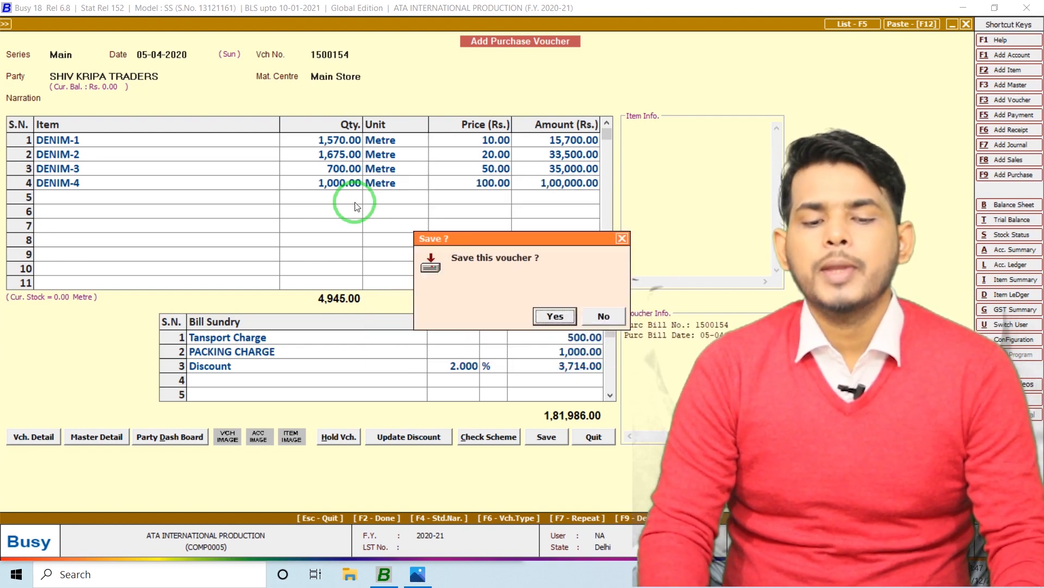
key(Return)
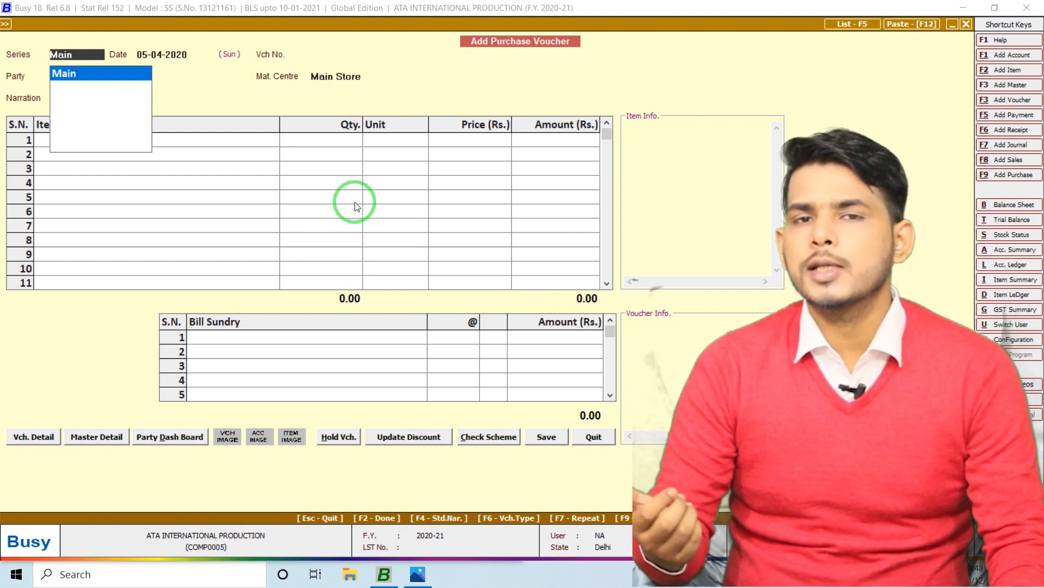
Leave purchase entry and start a new sales voucher in series Main, dated 28-04-2020.
key(Escape)
key(Escape)
key(Up)
key(Return)
key(Return)
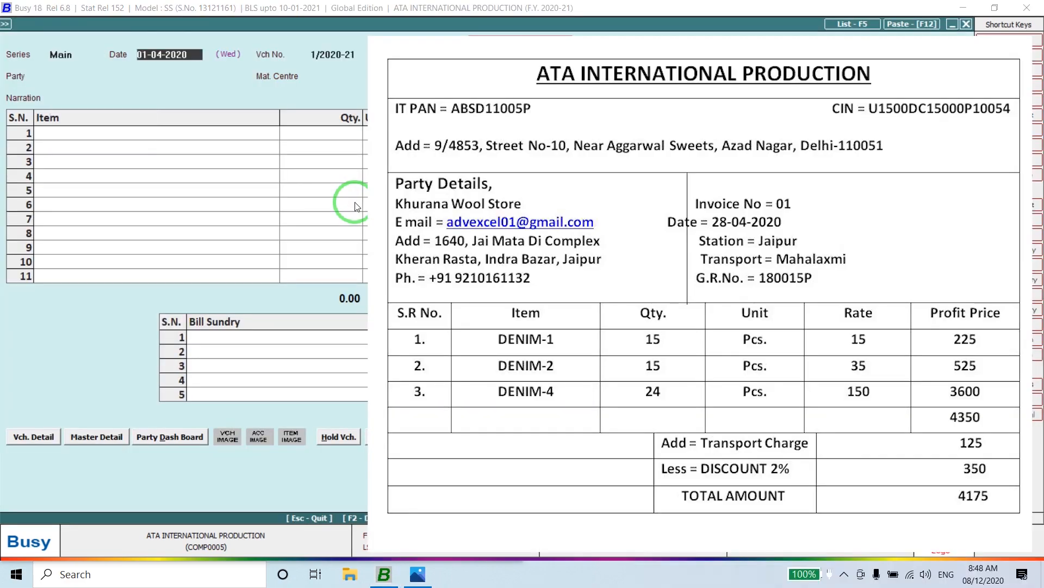
text(28-4)
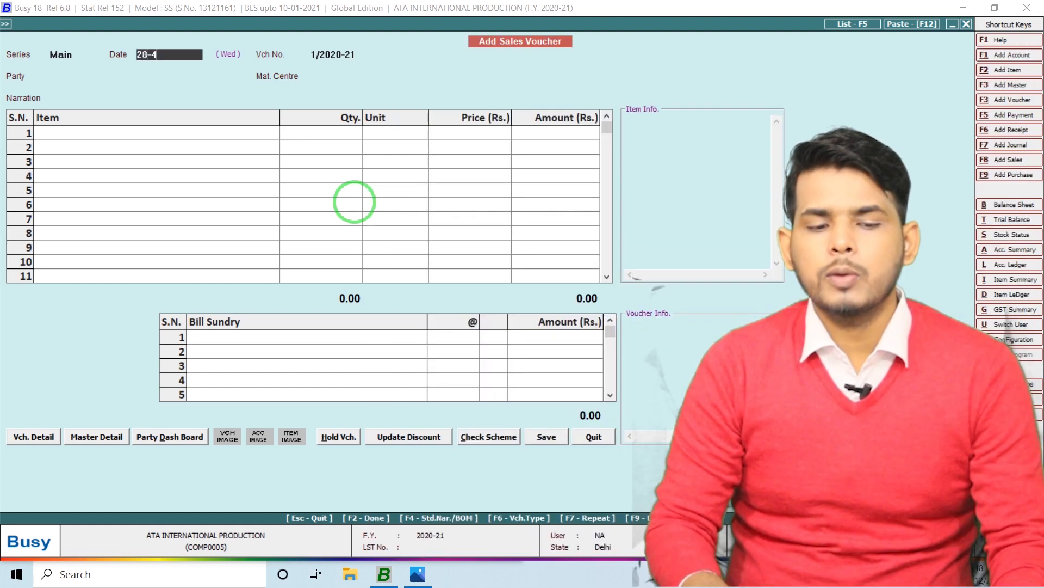
key(Return)
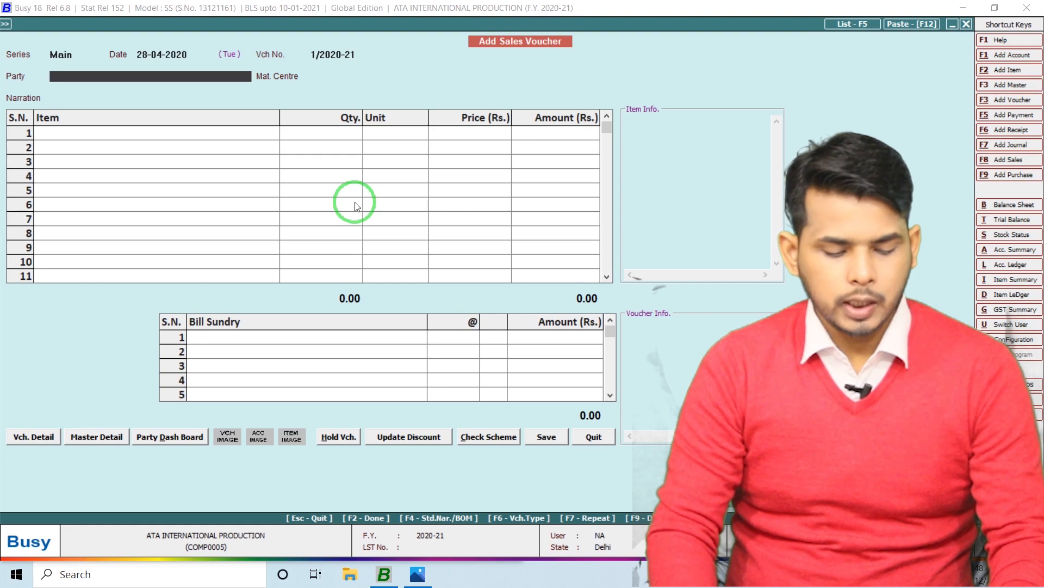
Create the party account Khurana Wool Store in group Sundry Debtors, keeping the default opening balances.
key(F3)
text(khurana)
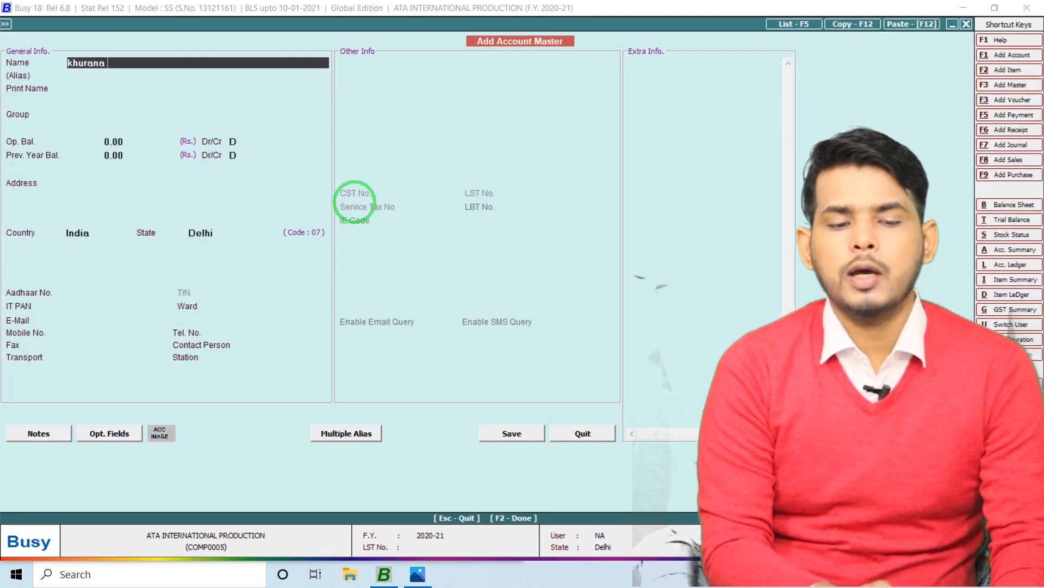
text( wool store)
key(Return)
key(Return)
text(sun)
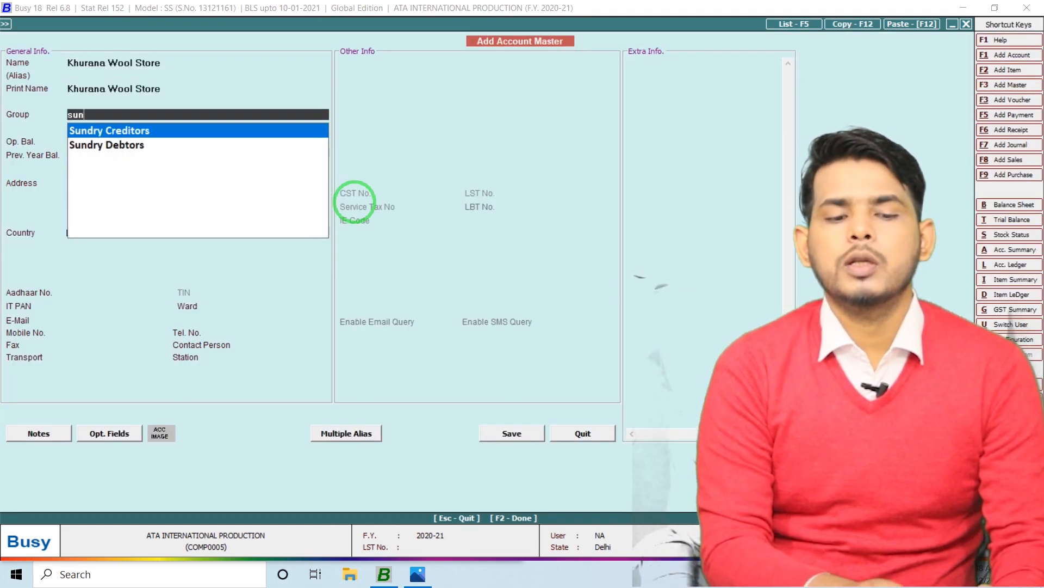
key(Down)
key(Return)
key(Return)
key(Return)
key(Return)
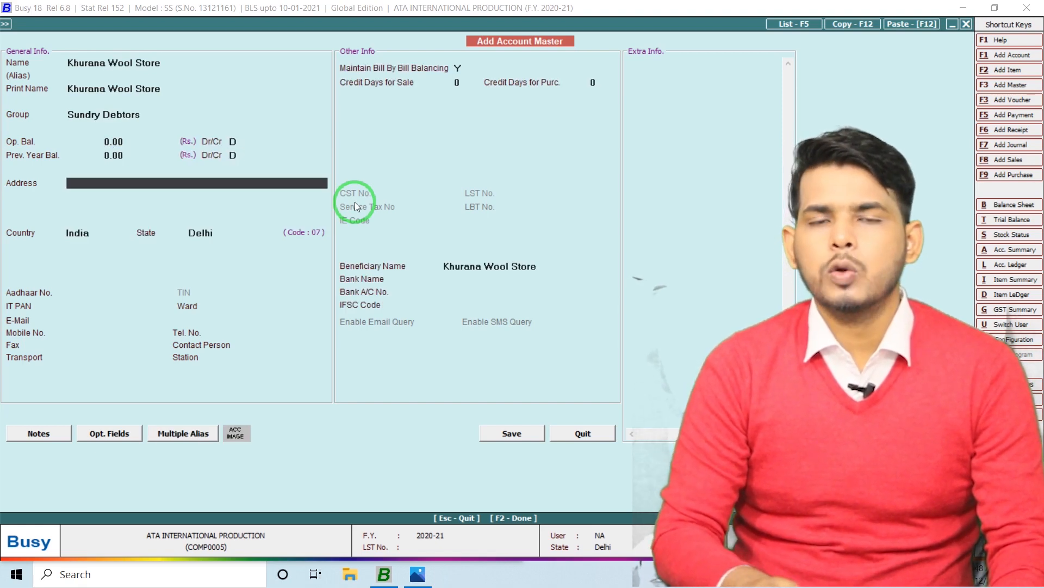
Enter the party's postal address, set Maintain Bill By Bill Balancing to N, and save the account.
text(235 Street No-1)
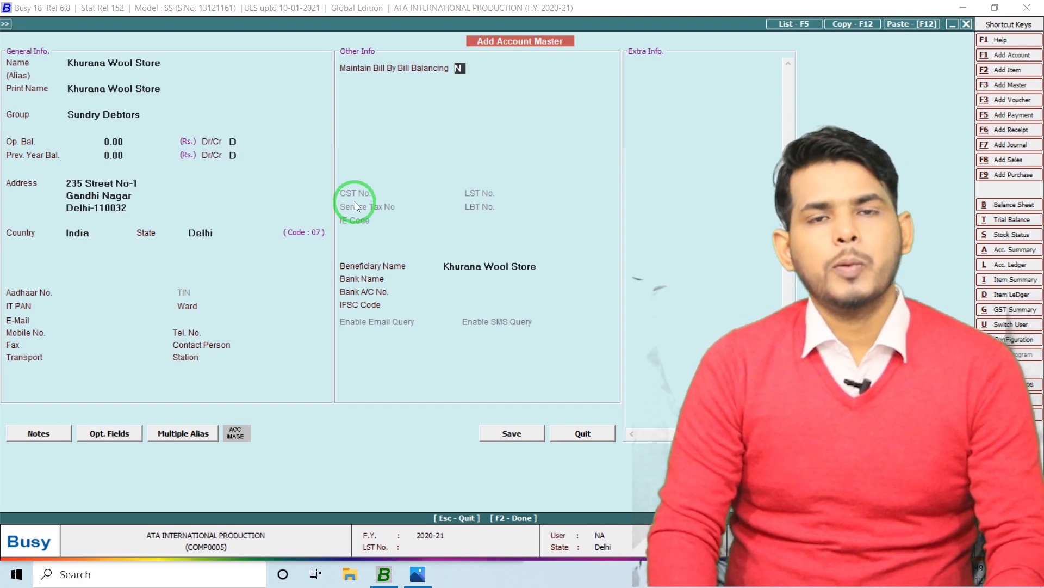
key(F2)
key(Return)
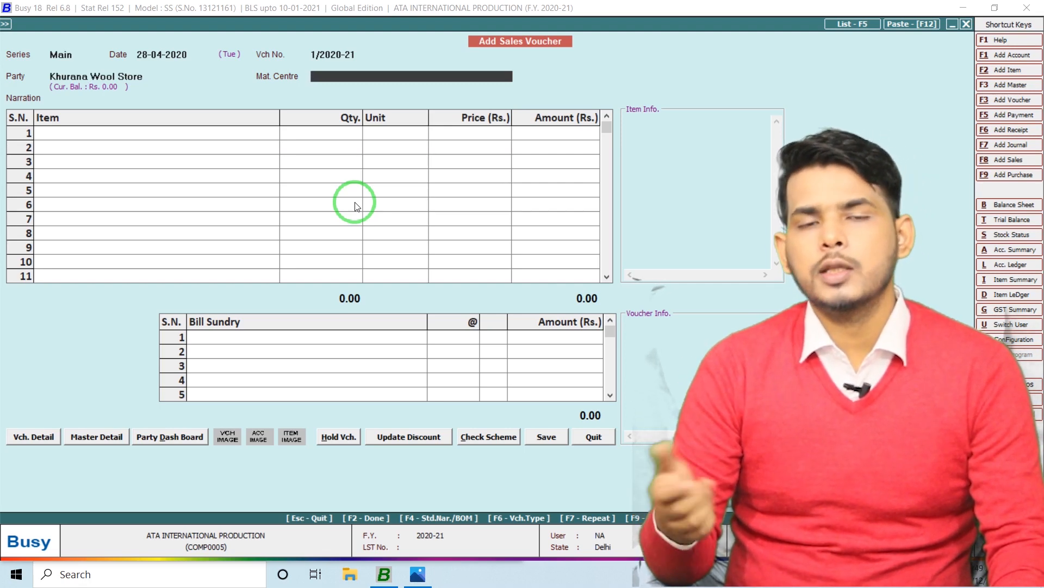
Set the material centre to Main Store and enter the first item line as DENIM-1, 15 metres at Rs. 15.
key(space)
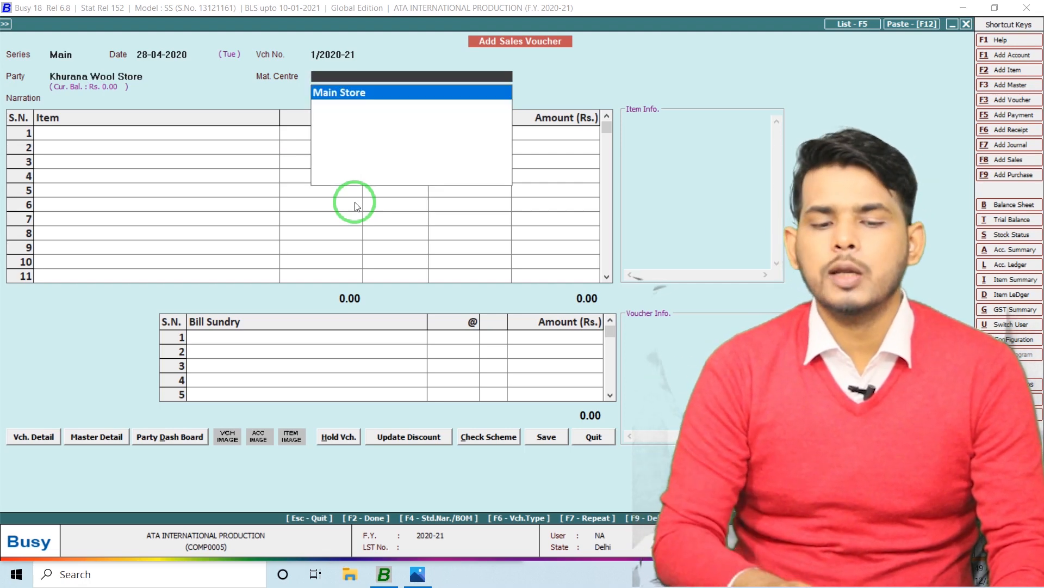
key(Return)
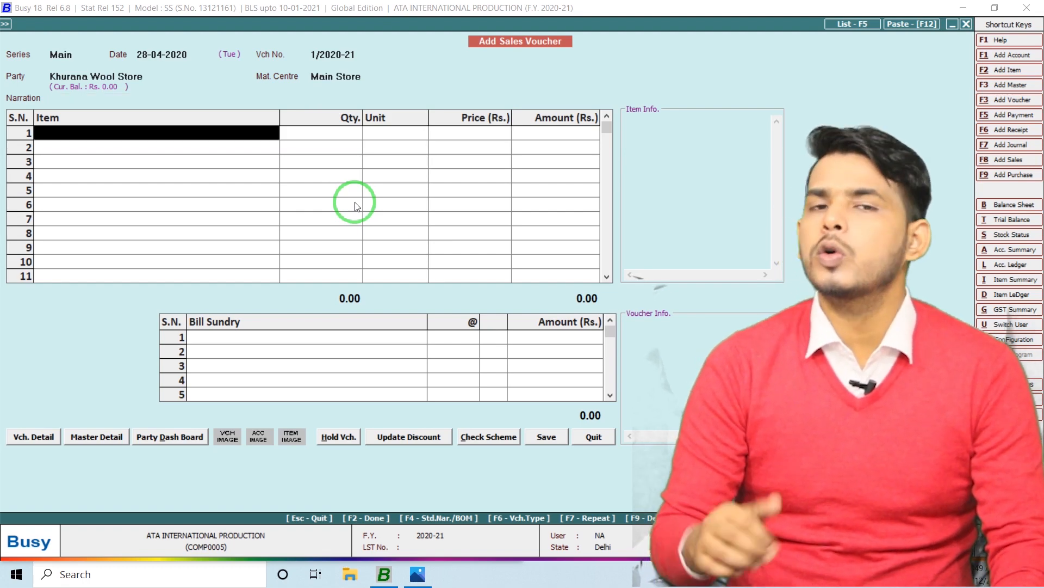
text(de)
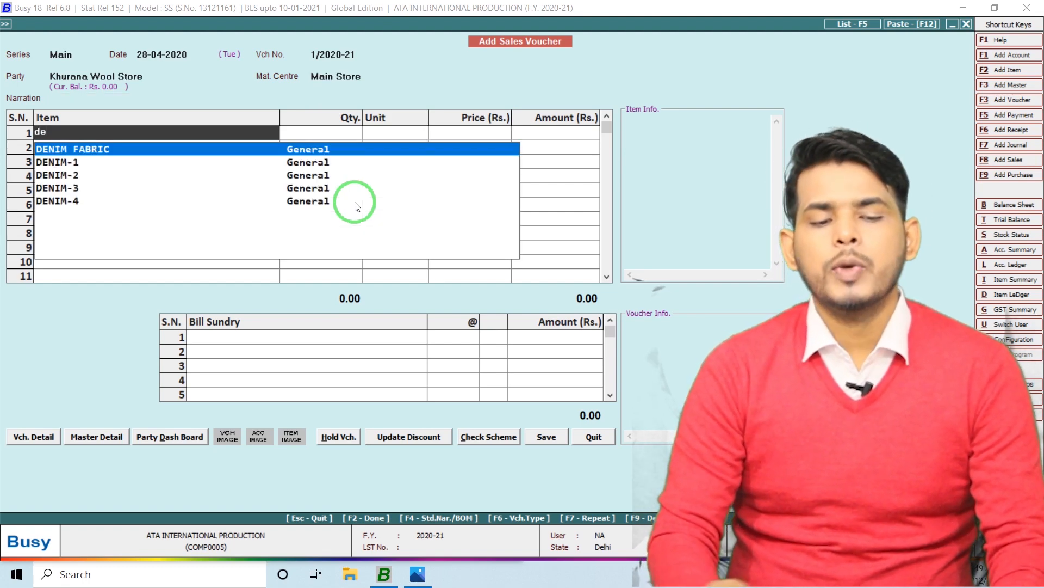
key(Down)
key(Return)
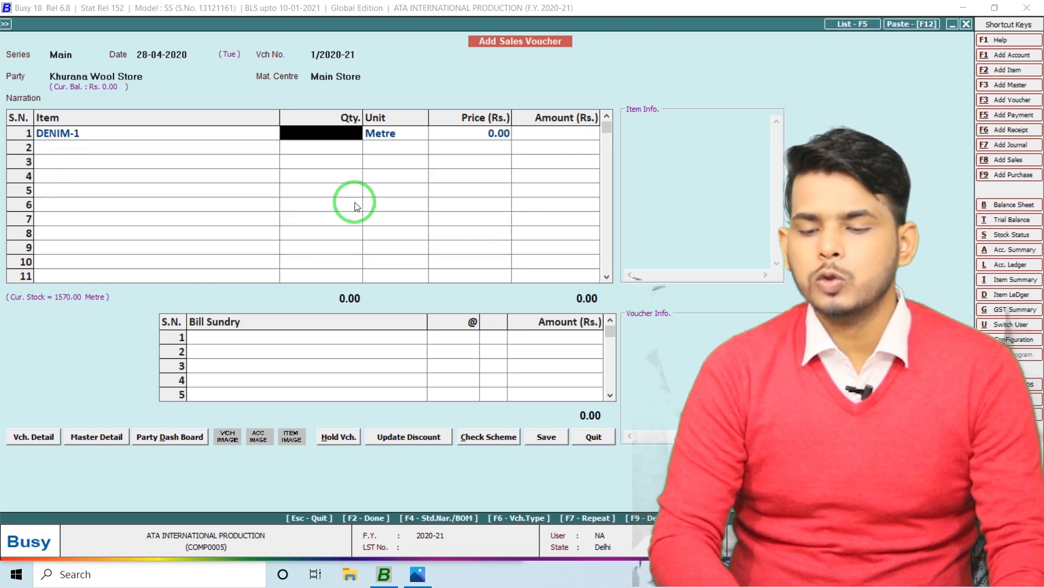
text(15)
key(Return)
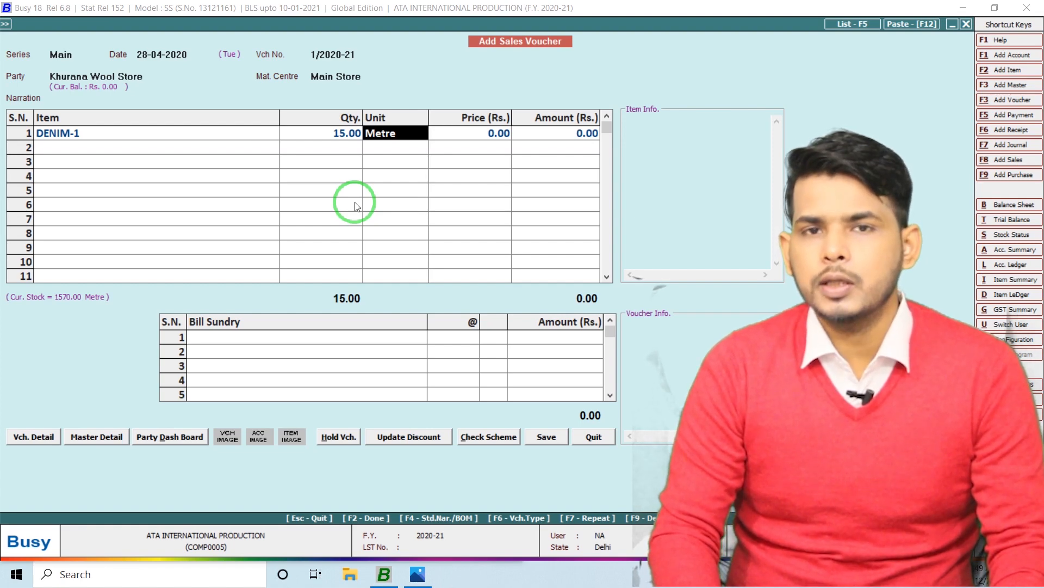
key(Return)
text(15)
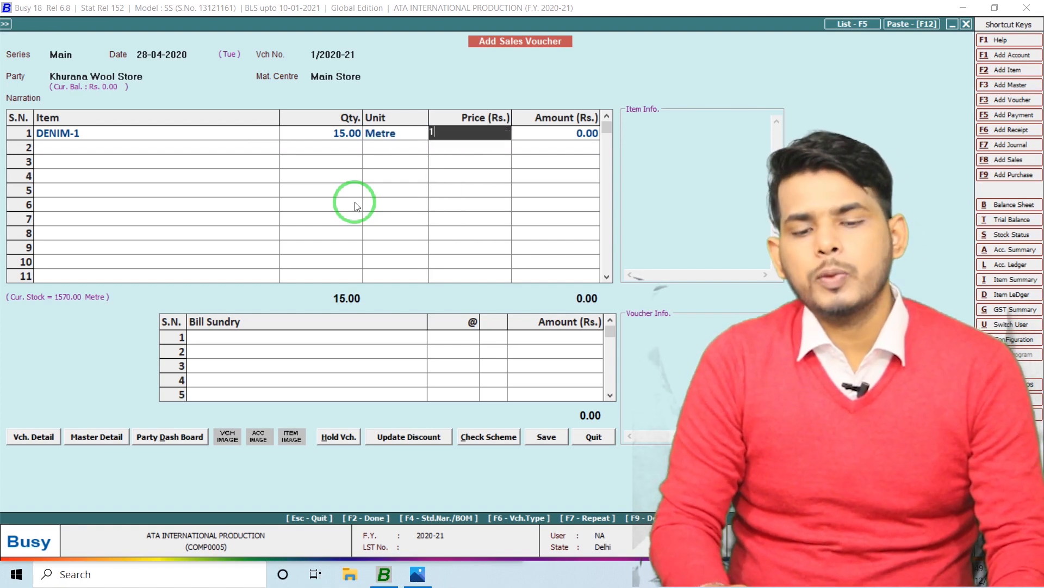
key(Return)
key(Return)
Enter the second item line of the sales voucher as DENIM-2, 15 metres at Rs. 35.
text(de)
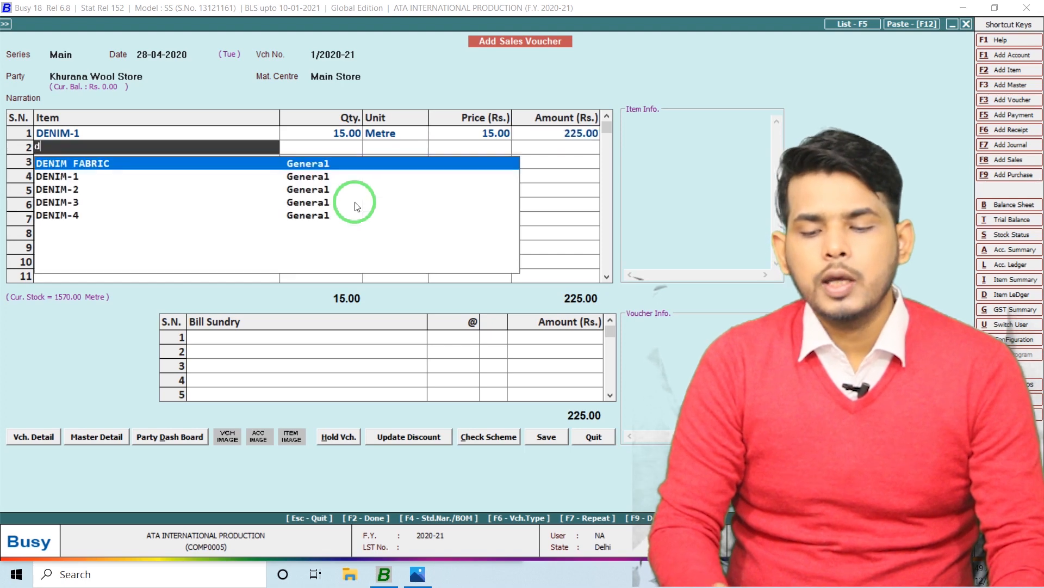
key(Down)
key(Down)
key(Return)
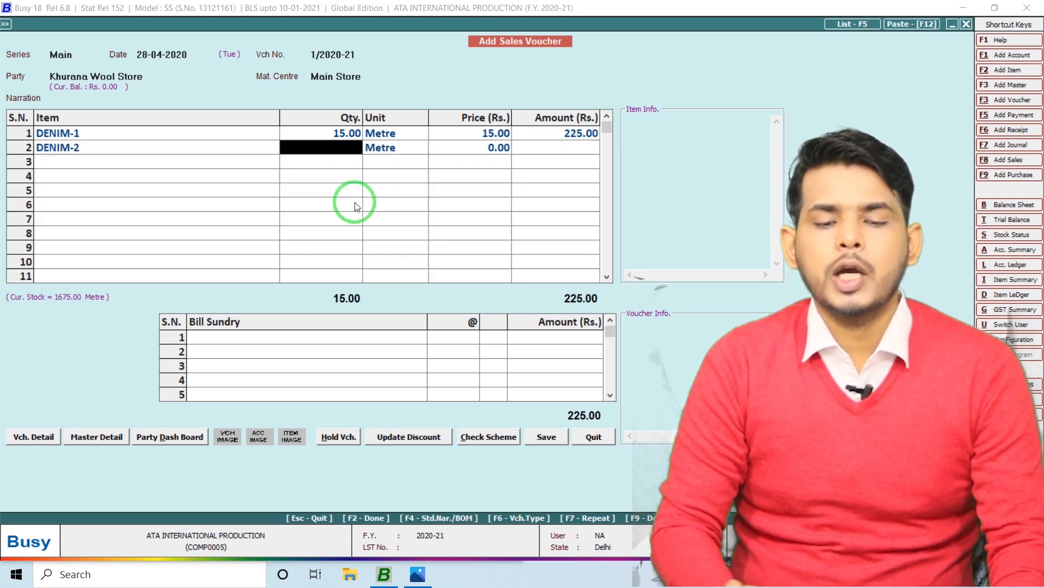
text(15)
key(Return)
key(Return)
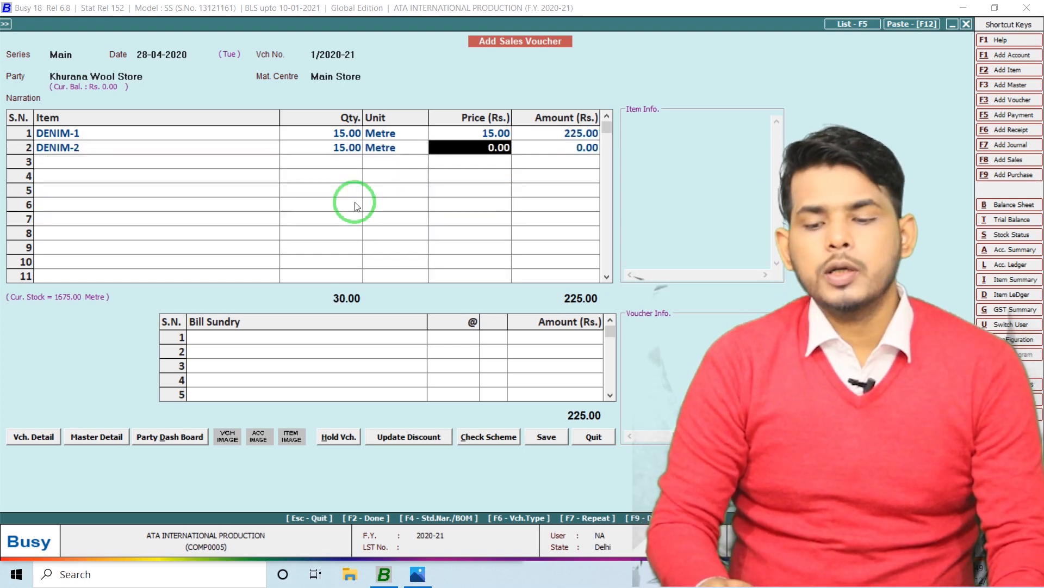
text(35)
key(Return)
key(Return)
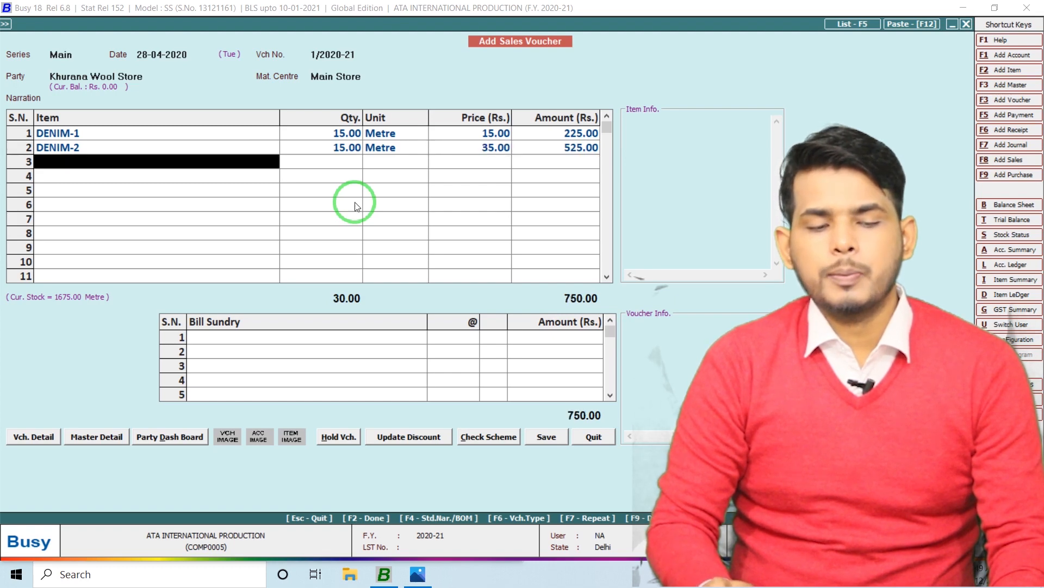
Enter the third item line as DENIM-4, 24 metres at Rs. 150, and finish the item list.
text(de)
key(Down)
key(Down)
key(Down)
key(Down)
key(Return)
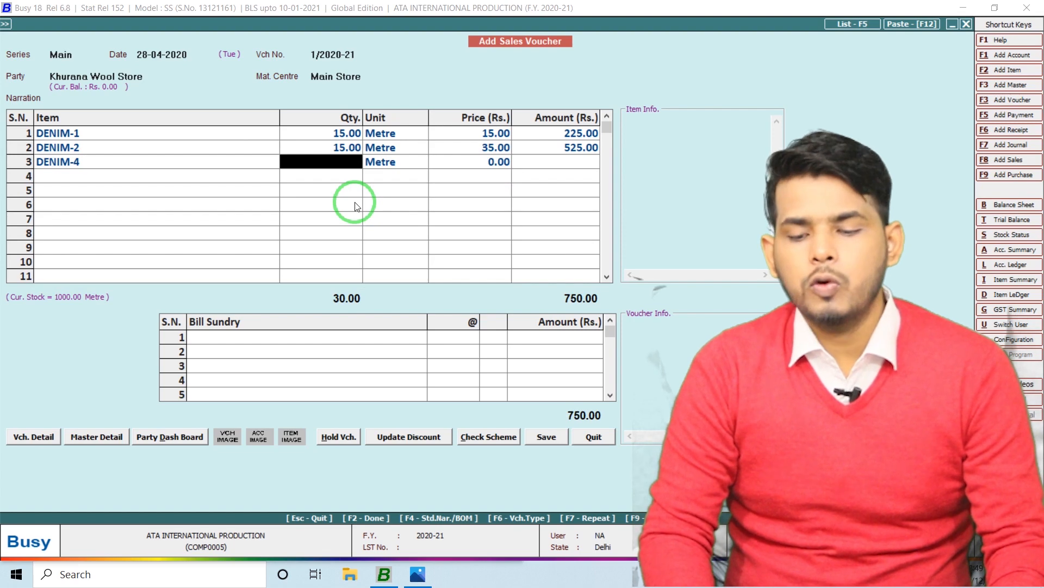
text(24)
key(Return)
key(Return)
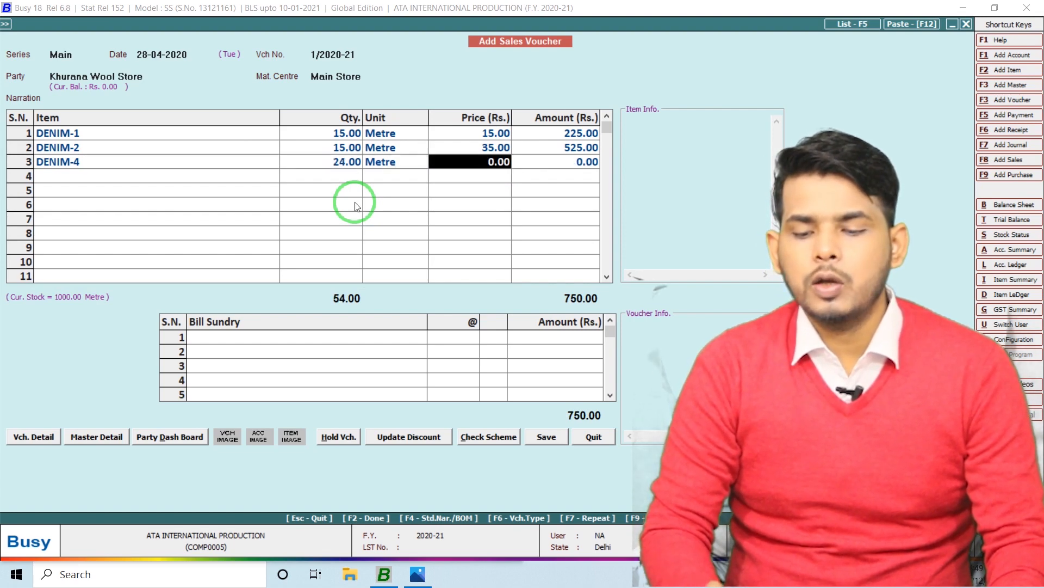
text(150)
key(Return)
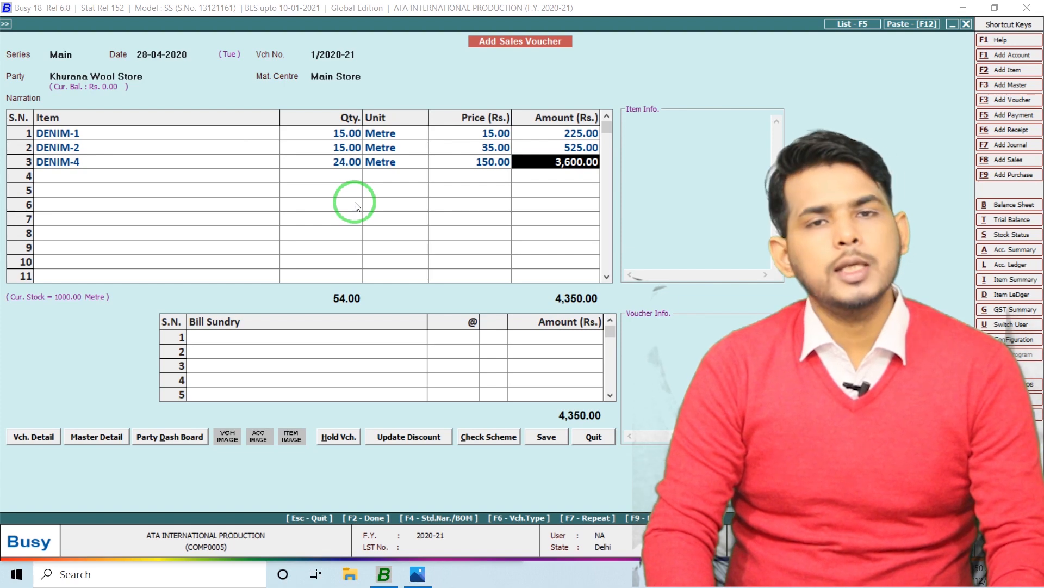
key(Return)
key(Return)
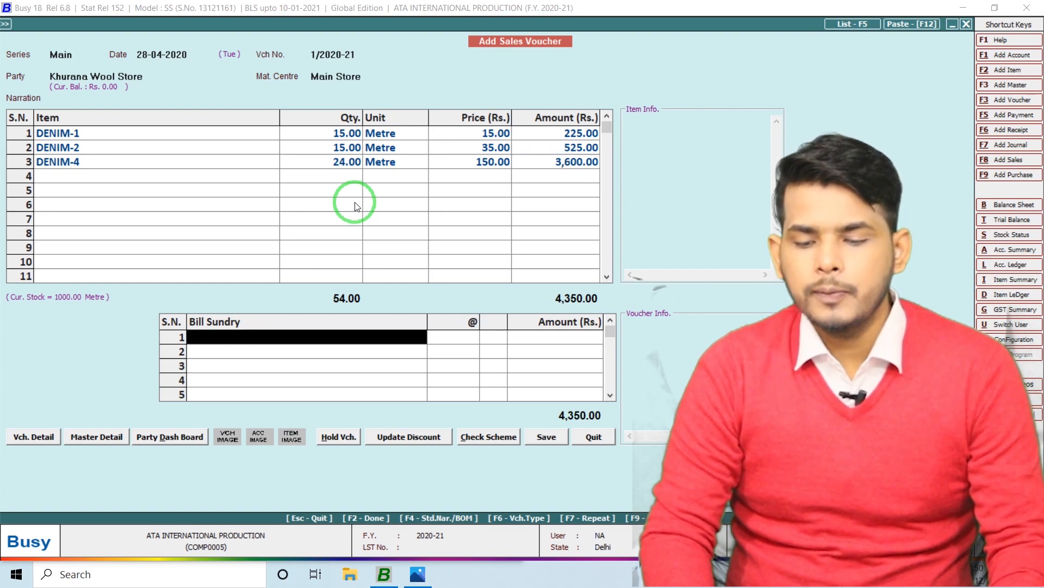
Add the bill sundry Tansport Charge to the sales voucher with an amount of Rs. 125.
text(ta)
key(Return)
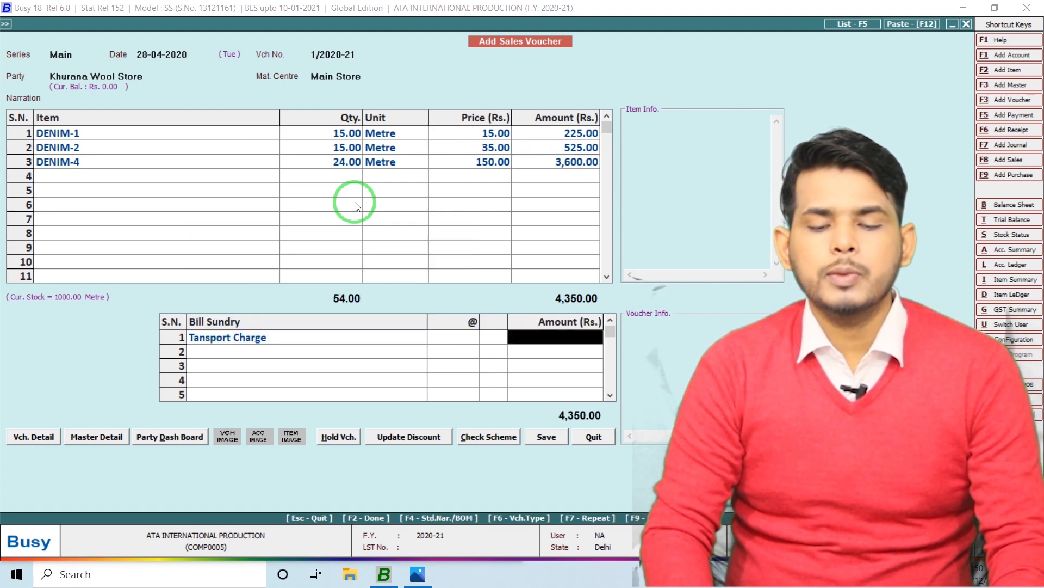
text(125)
key(Return)
key(Escape)
Add the bill sundry Discount with a flat amount of Rs. 350, leaving its percentage blank.
text(ds)
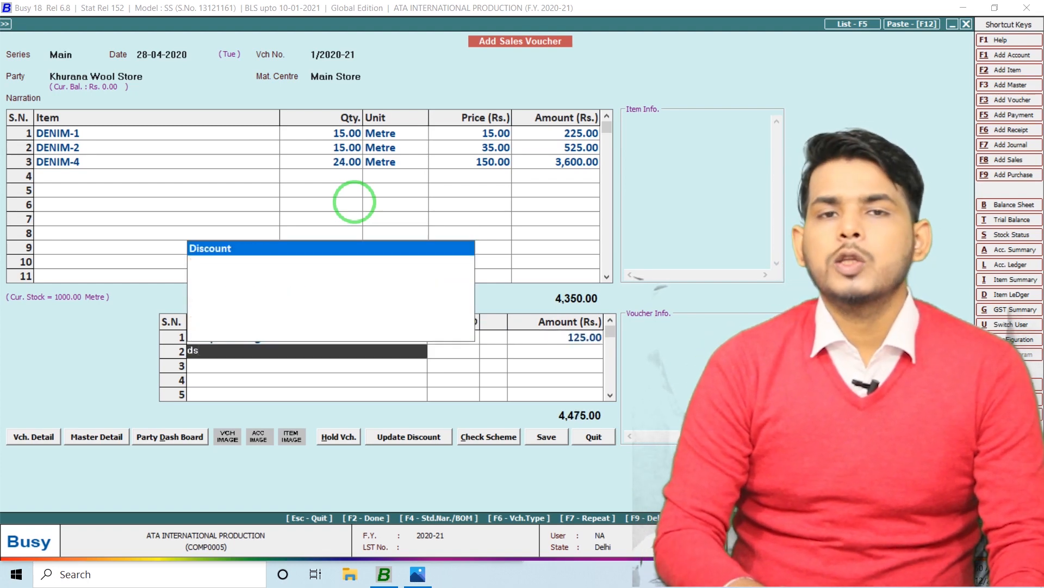
key(Return)
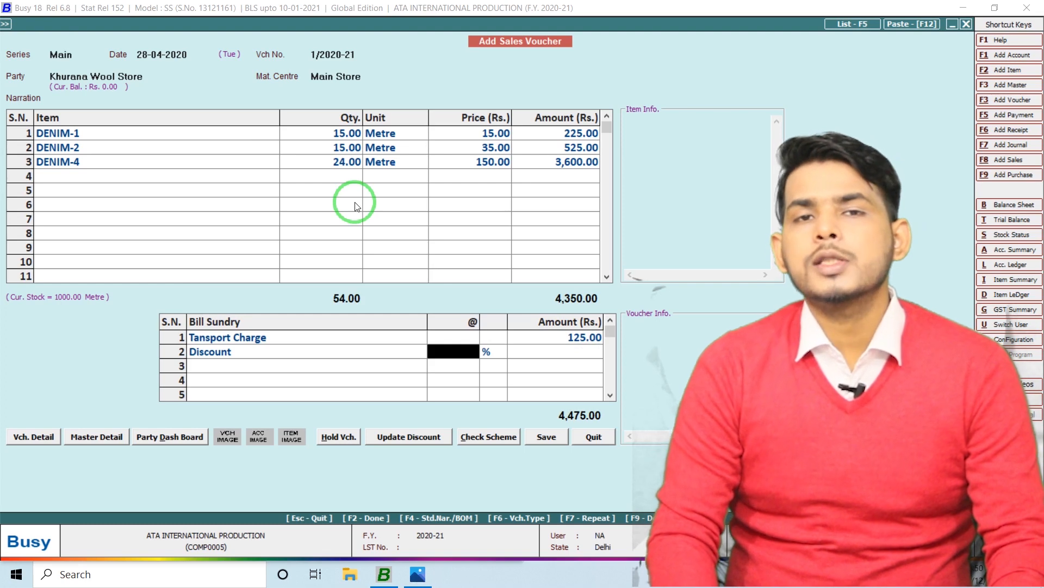
key(Return)
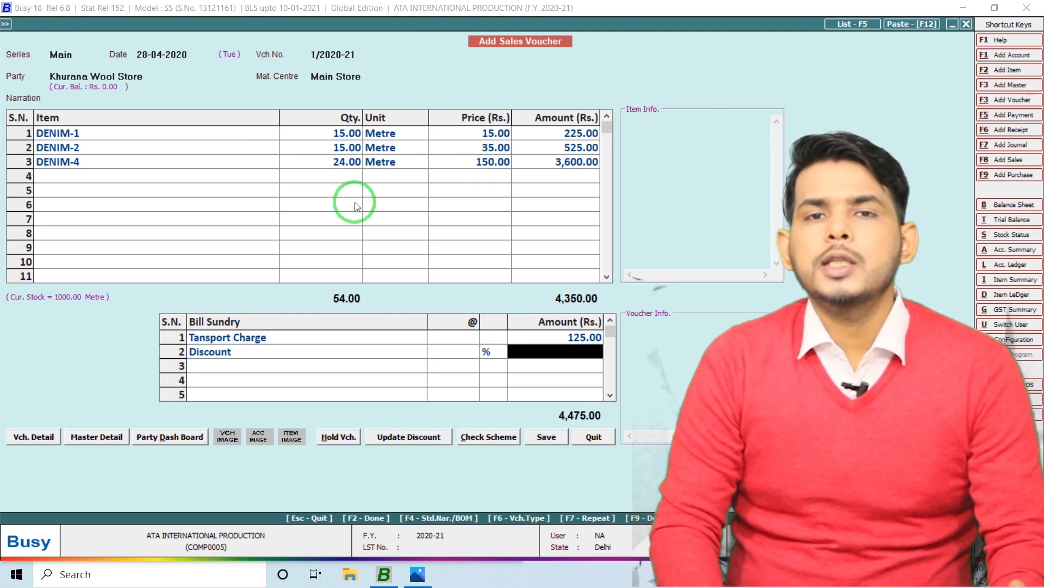
text(350)
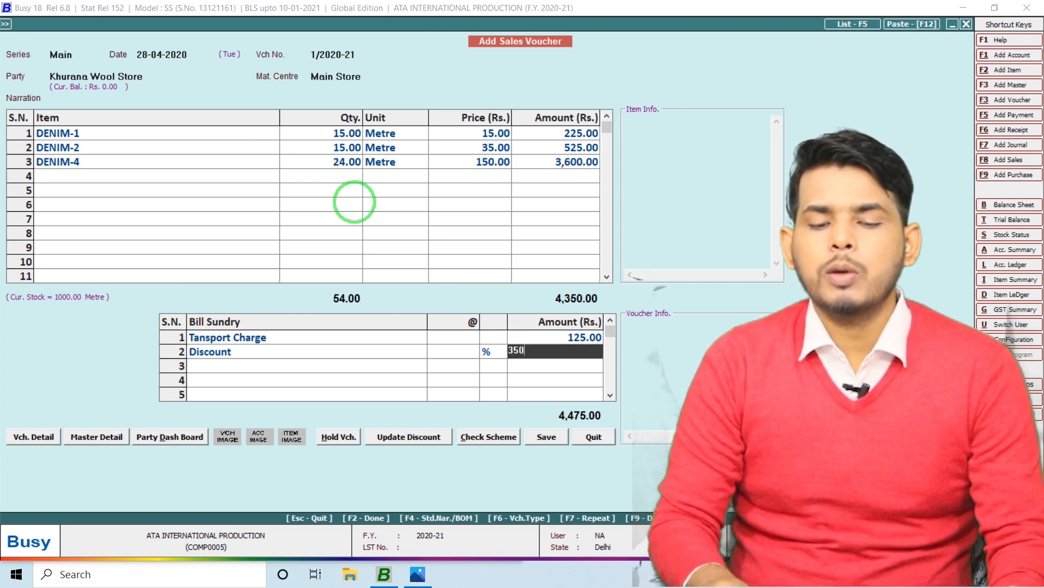
key(Return)
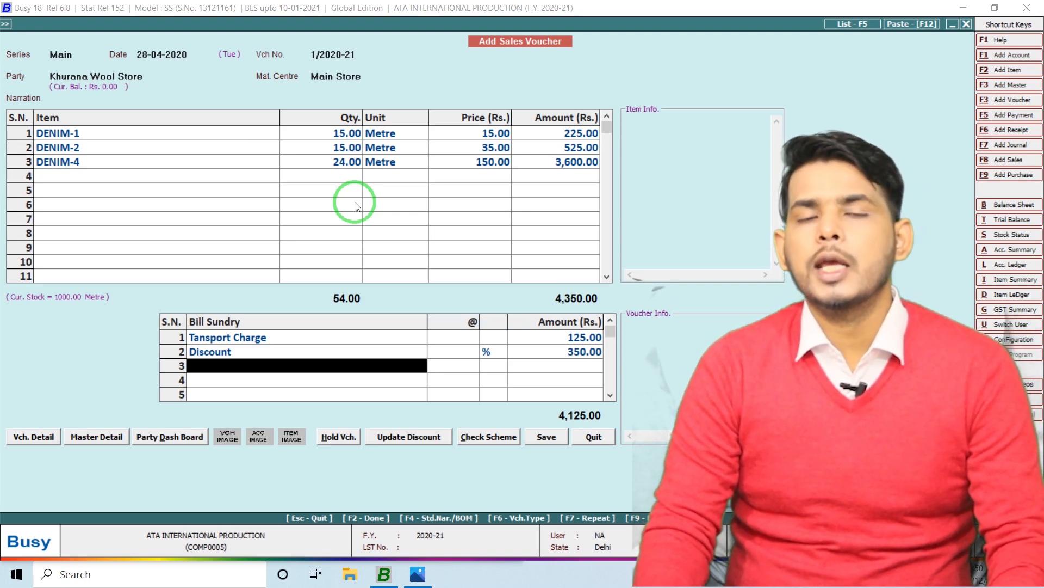
Save the sales voucher for Khurana Wool Store without printing the invoice, and leave sales entry.
key(Return)
key(Return)
key(Return)
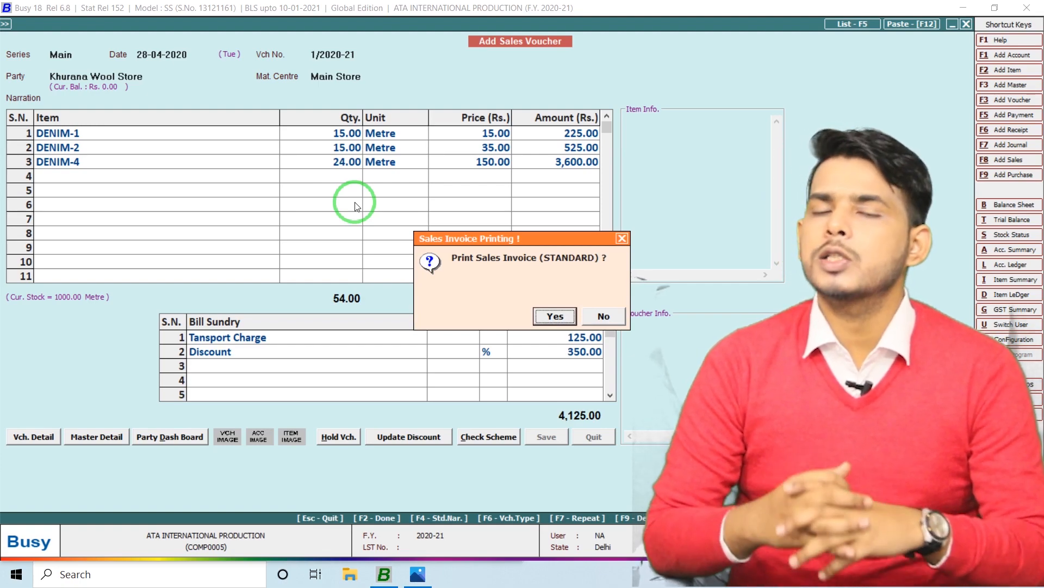
key(Right)
key(Return)
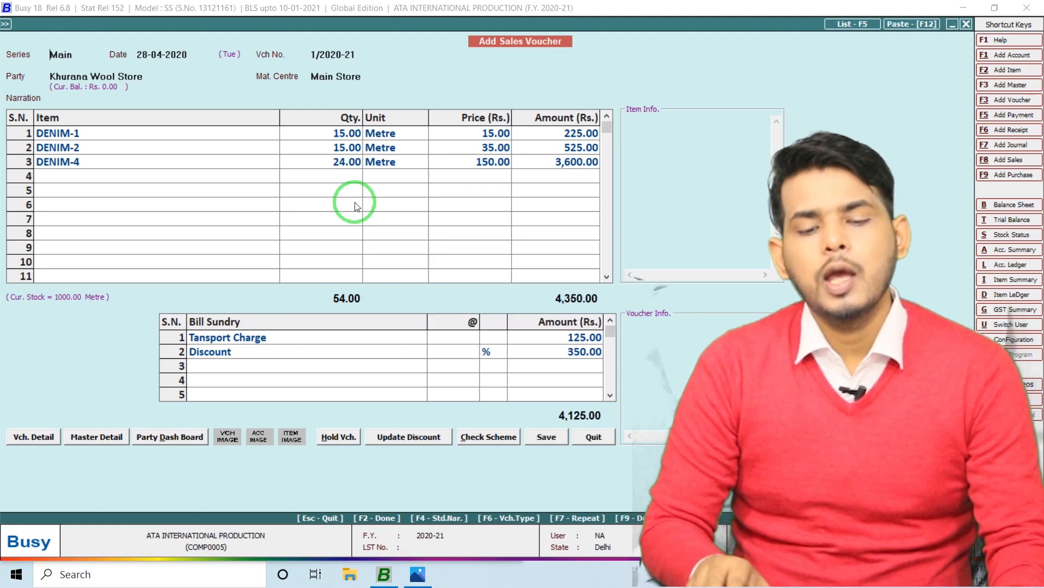
key(Escape)
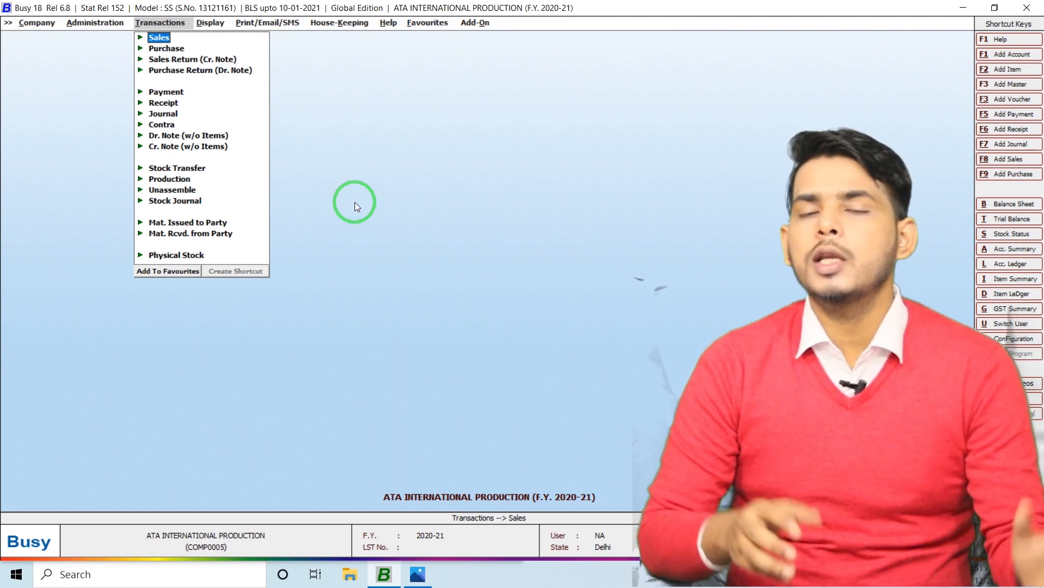
Open the Bill Sundry Ledger report from the inventory books.
key(Right)
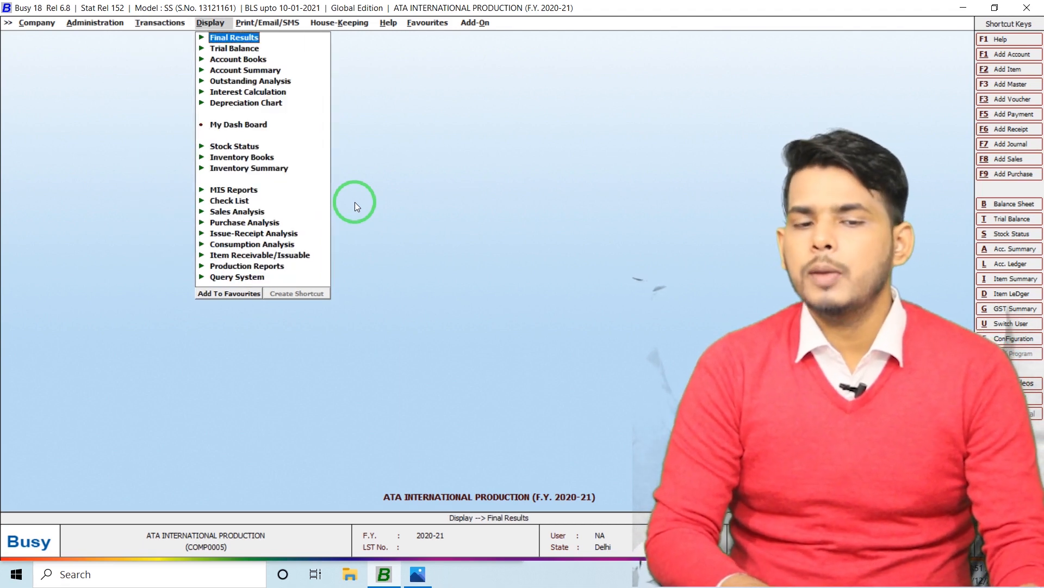
key(Down)
key(Down)
key(Down)
key(Down)
key(Down)
key(Down)
key(Down)
key(Down)
key(Down)
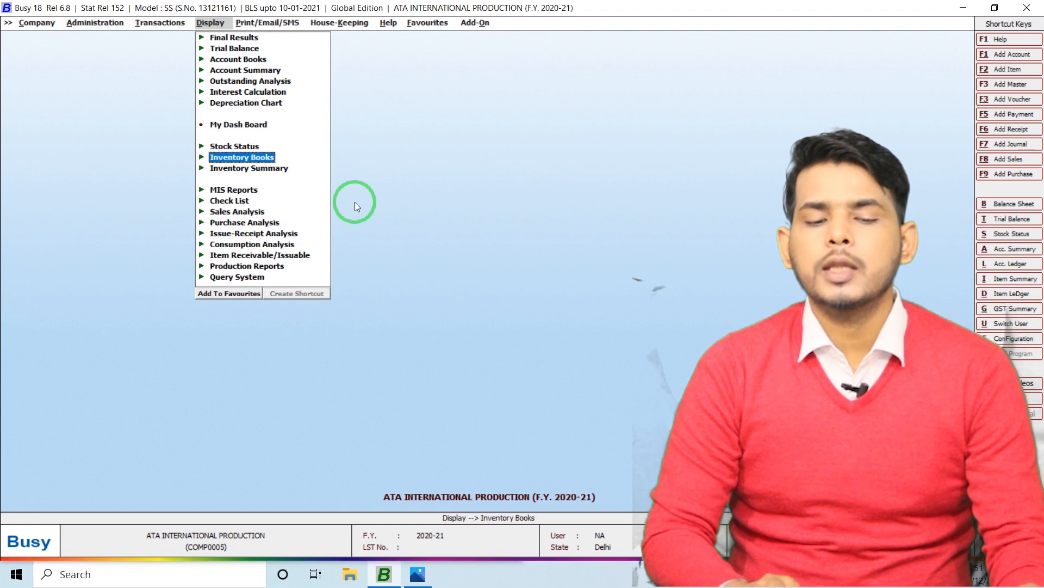
key(Return)
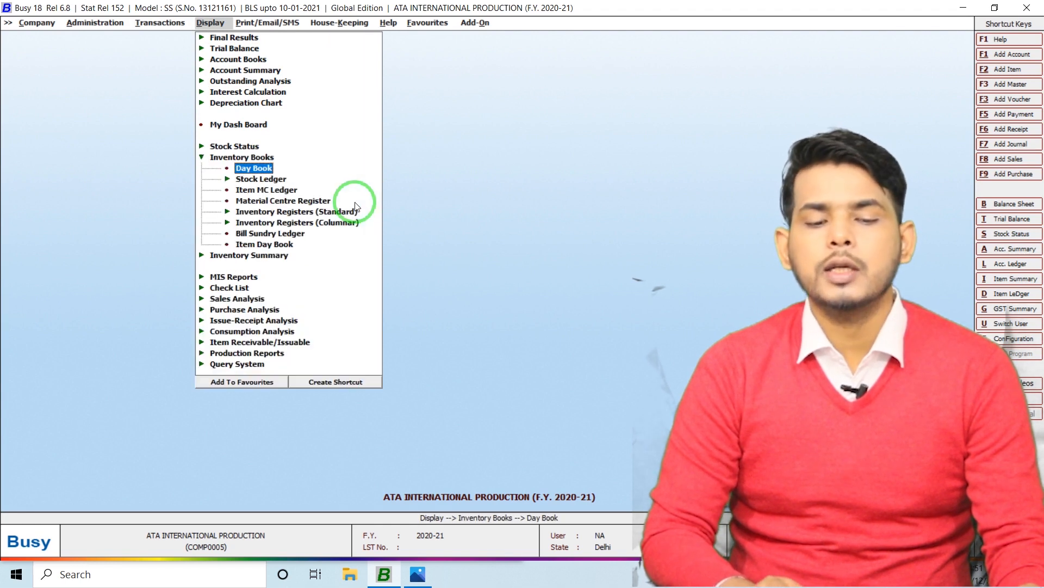
key(Down)
key(Down)
key(Down)
key(Down)
key(Down)
key(Down)
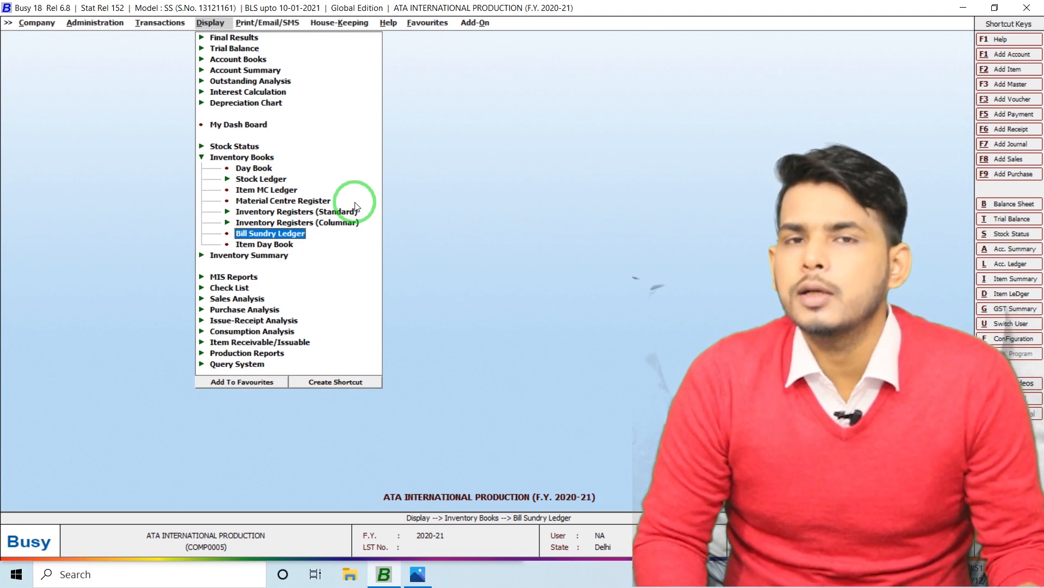
key(Return)
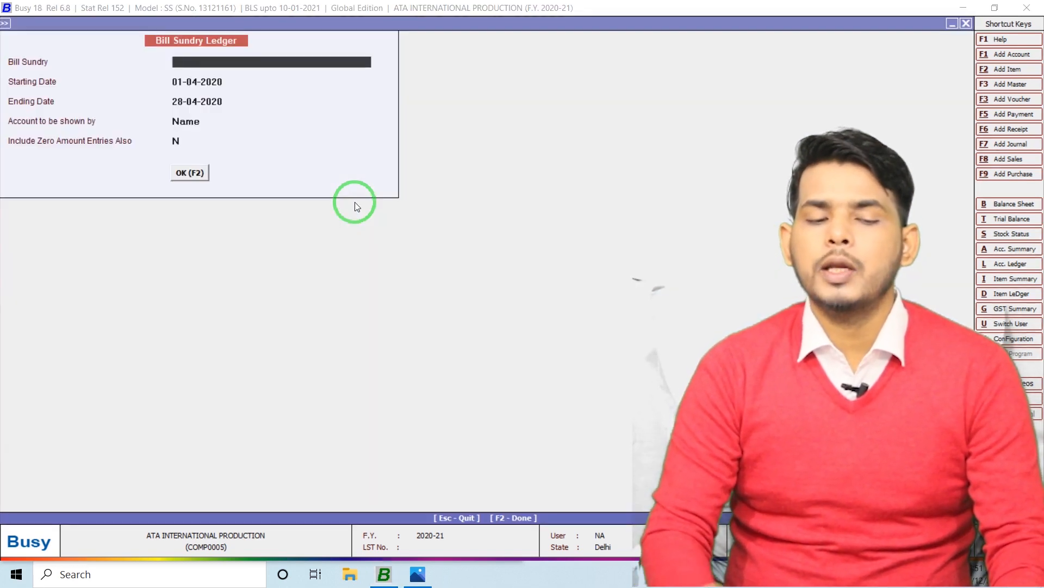
Display the bill sundry ledgers for Tansport Charge and Discount from 01-04-2020 to 28-04-2020, and close the report.
text(t)
key(Return)
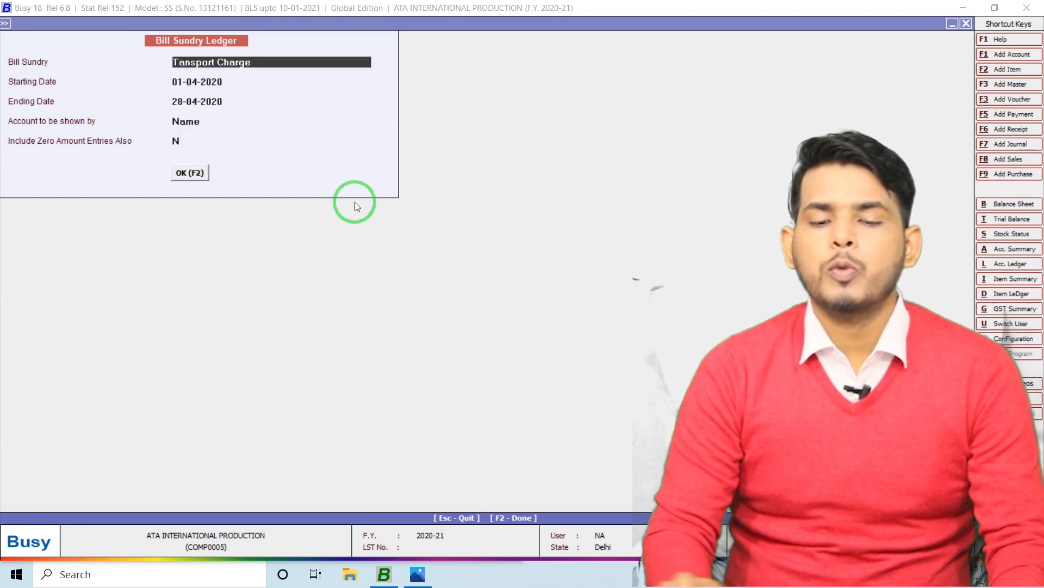
key(F2)
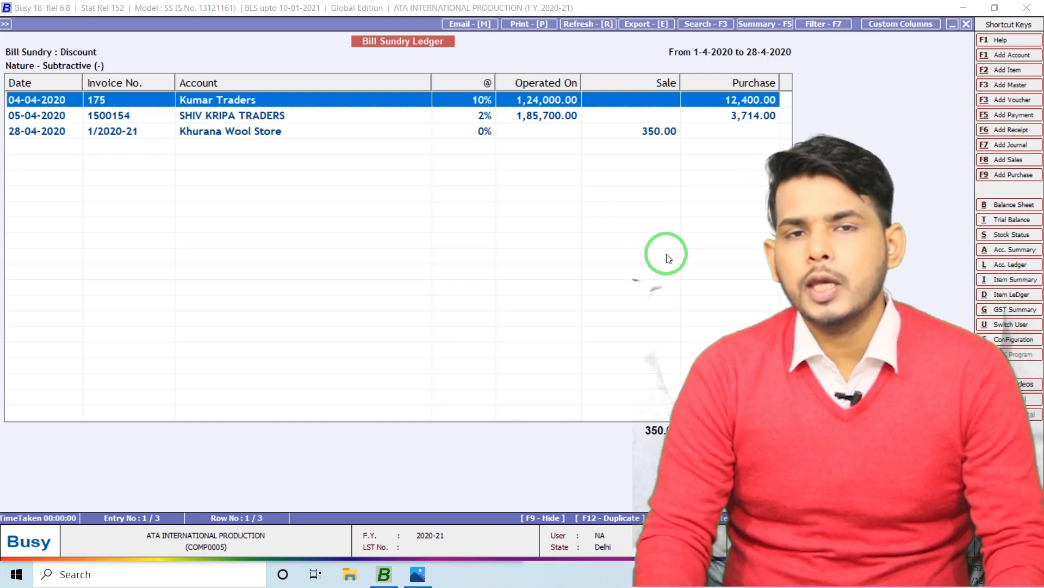
key(Escape)
key(Escape)
key(Escape)
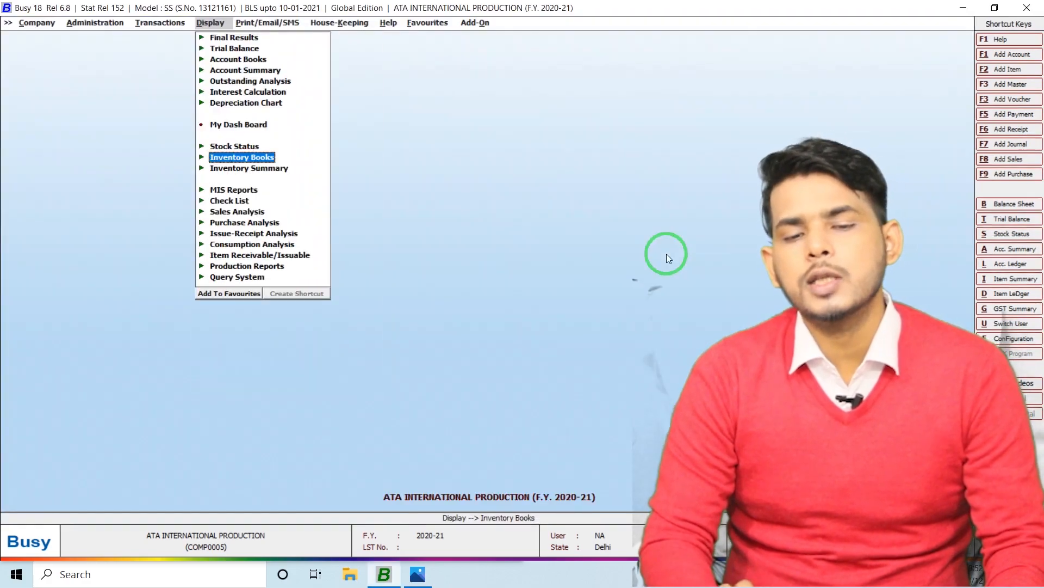